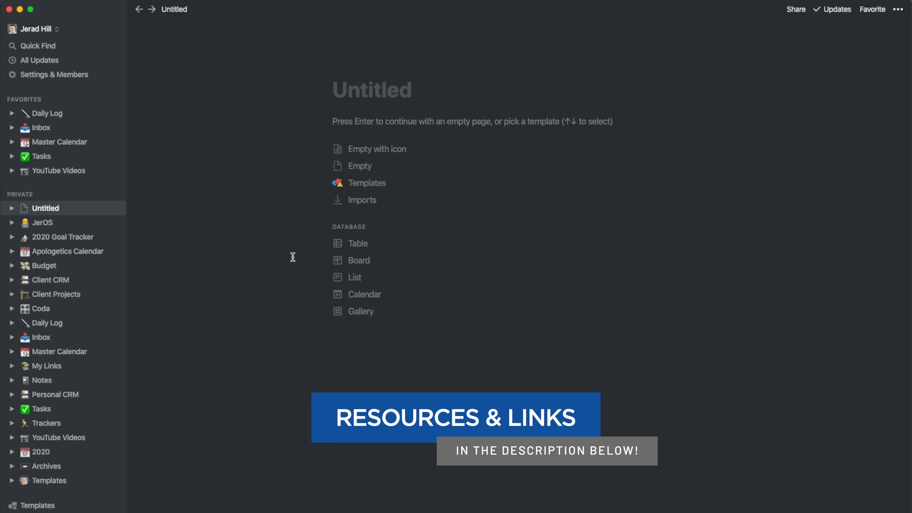
Title the new page My Projects and set its icon to the hammer and wrench emoji.
{"action": "left_click", "coordinate": [380, 94]}
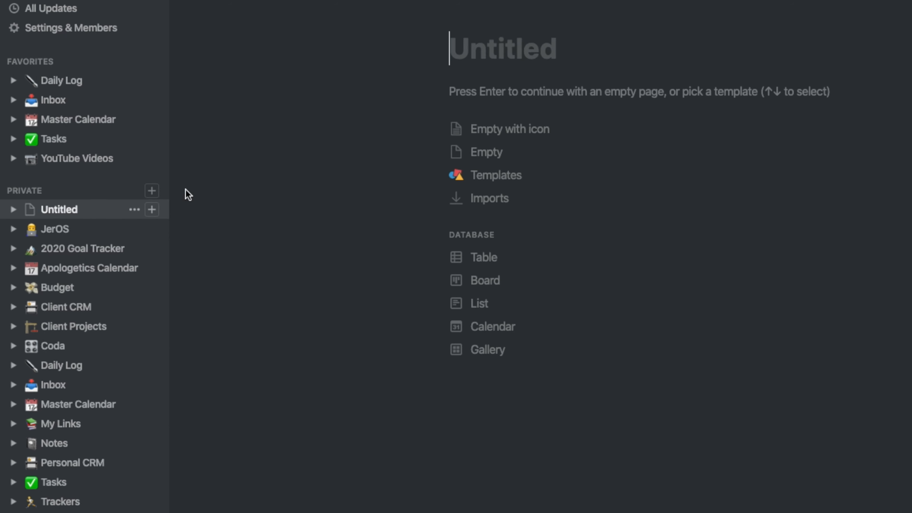
{"action": "type", "text": "My Projects"}
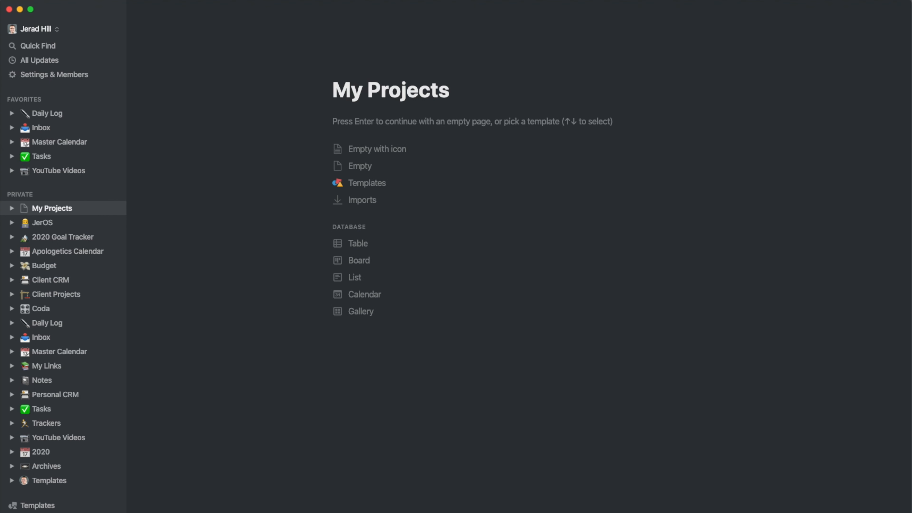
{"action": "left_click", "coordinate": [350, 67]}
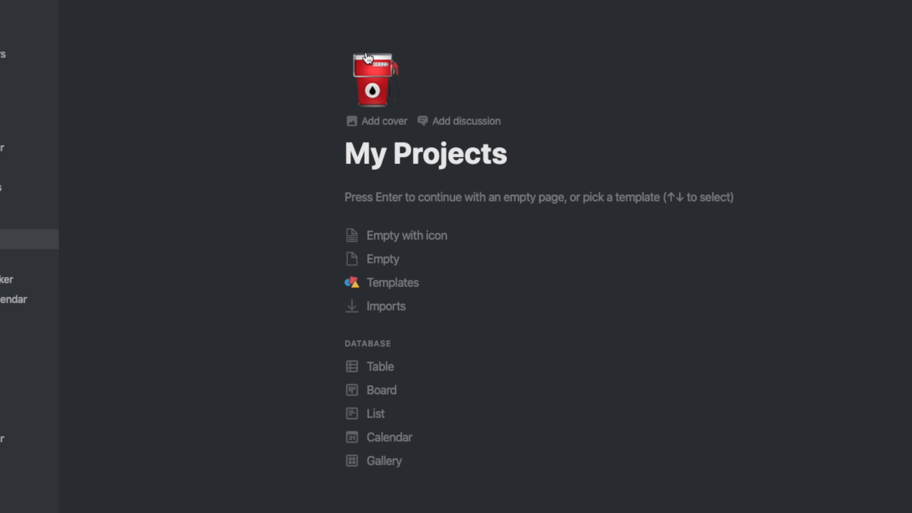
{"action": "left_click", "coordinate": [373, 90]}
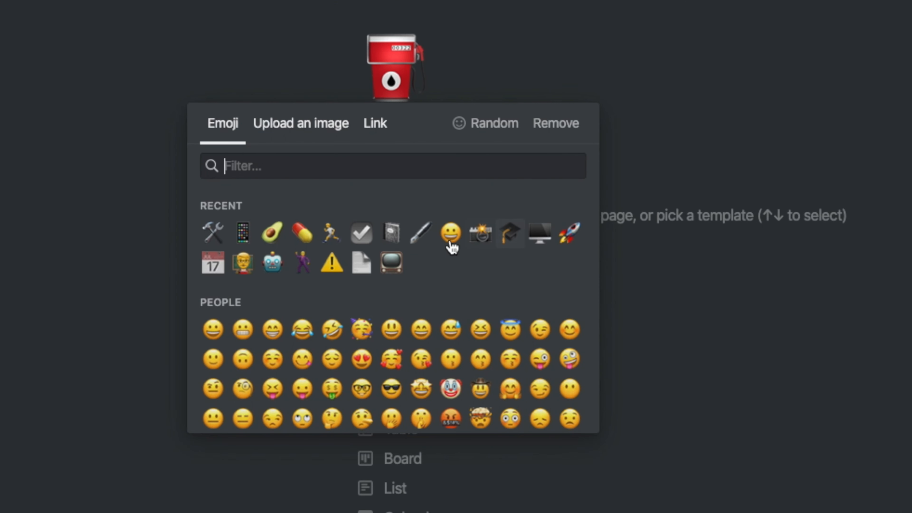
{"action": "left_click", "coordinate": [213, 232]}
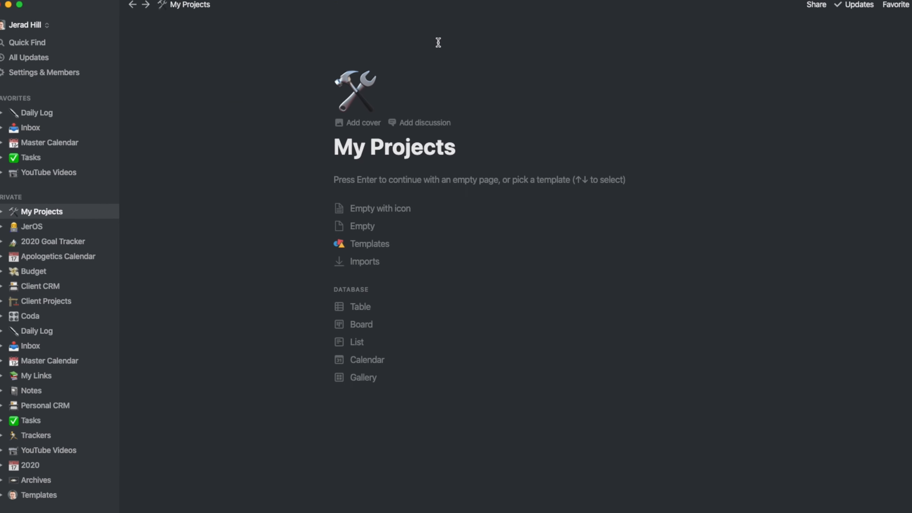
Add a cover image to the My Projects page and turn the page into a table database.
{"action": "left_click", "coordinate": [360, 122]}
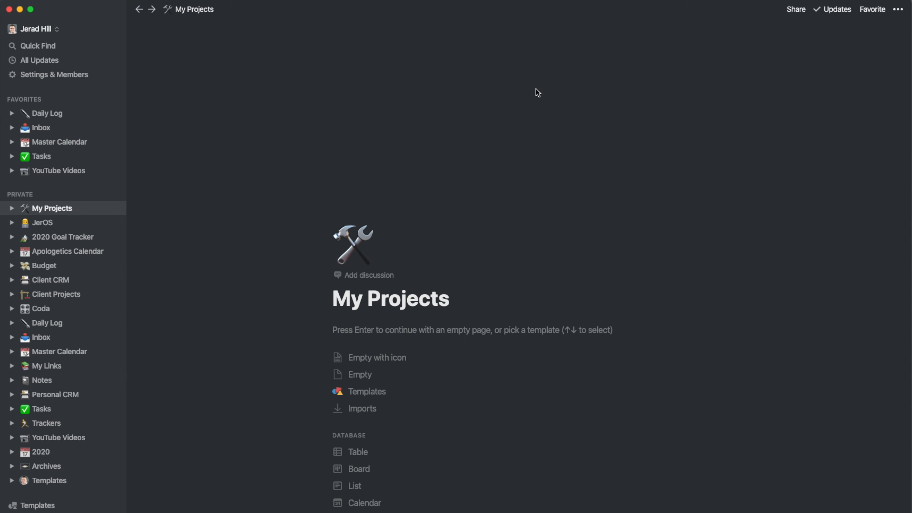
{"action": "mouse_move", "coordinate": [507, 102]}
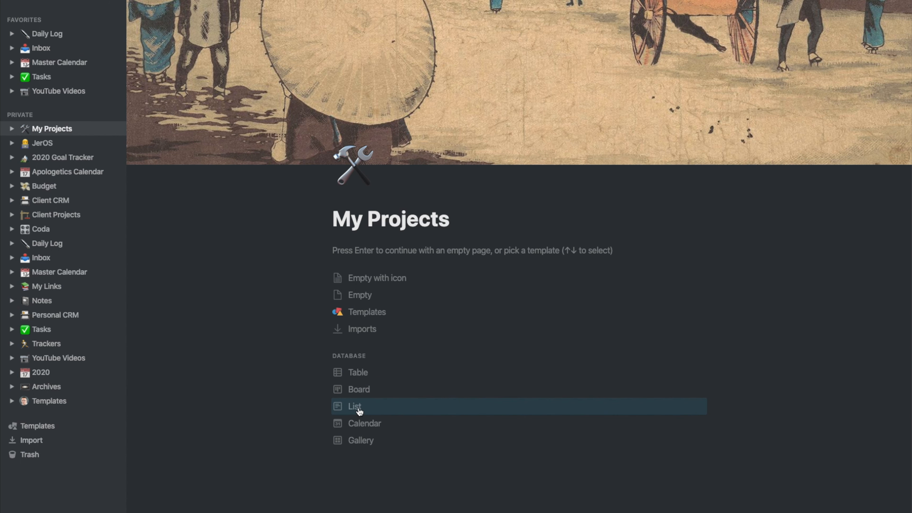
{"action": "left_click", "coordinate": [367, 375]}
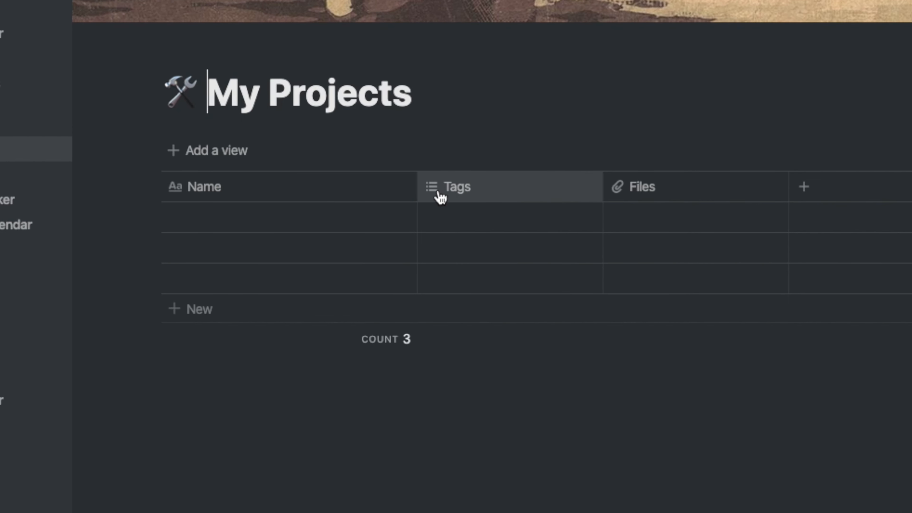
Narrow the Name column slightly and name the first row Sample Project.
{"action": "left_click_drag", "start_coordinate": [416, 183], "coordinate": [386, 182]}
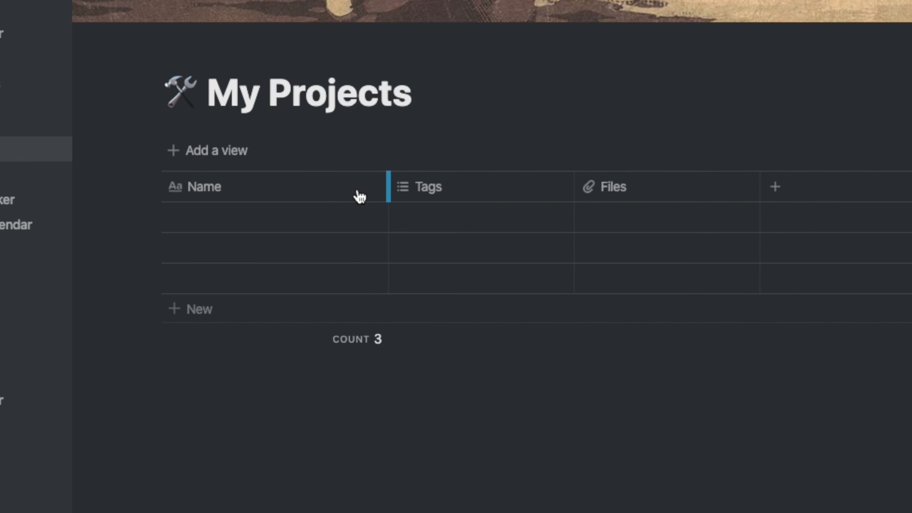
{"action": "left_click", "coordinate": [213, 218]}
{"action": "type", "text": "PSample"}
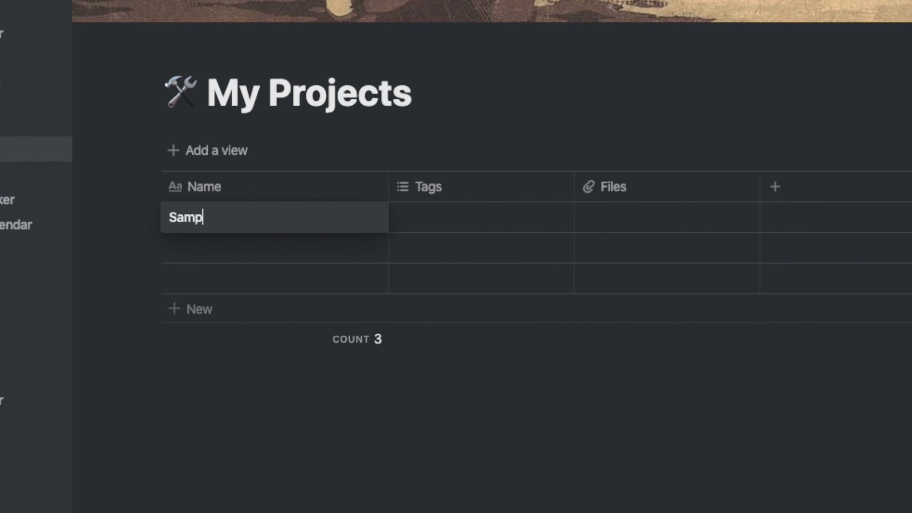
{"action": "key", "text": "BackSpace"}
{"action": "key", "text": "BackSpace"}
{"action": "type", "text": "le Project"}
{"action": "key", "text": "Return"}
{"action": "mouse_move", "coordinate": [293, 229]}
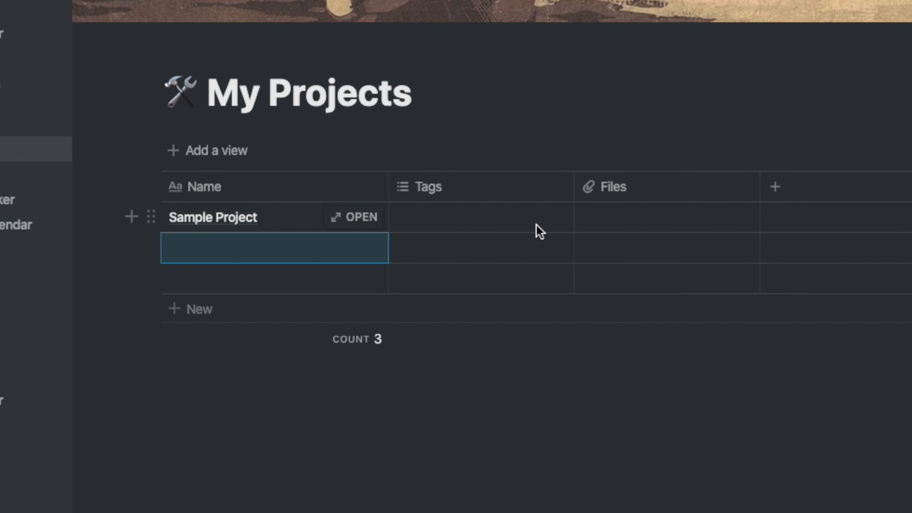
Narrow the Tags and Files columns of the projects table.
{"action": "left_click", "coordinate": [476, 208]}
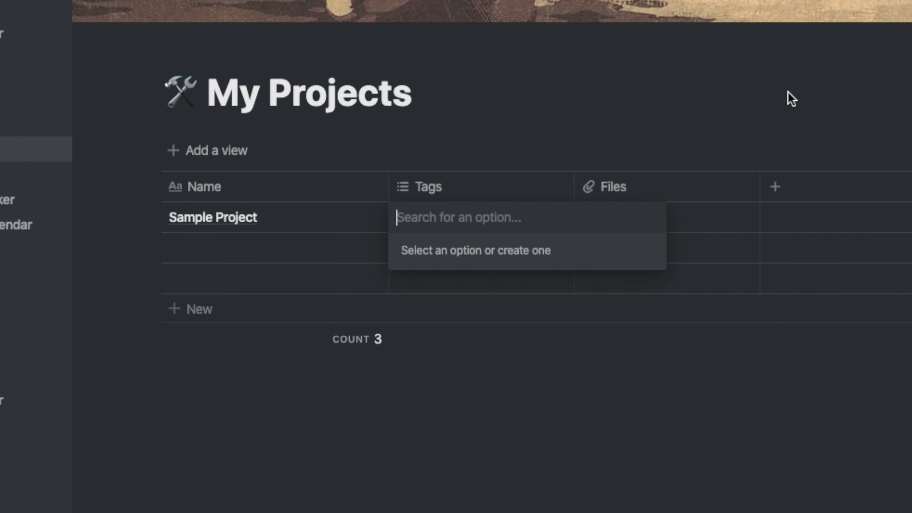
{"action": "key", "text": "Escape"}
{"action": "left_click_drag", "start_coordinate": [574, 181], "coordinate": [503, 182]}
{"action": "left_click_drag", "start_coordinate": [688, 184], "coordinate": [611, 183]}
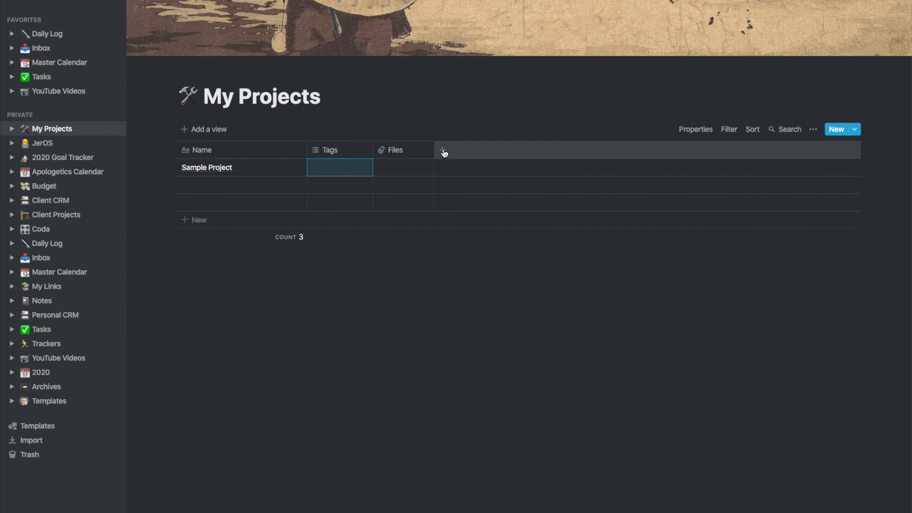
Add a column named Created with the Created time property type and narrow it to fit its dates.
{"action": "left_click", "coordinate": [443, 150]}
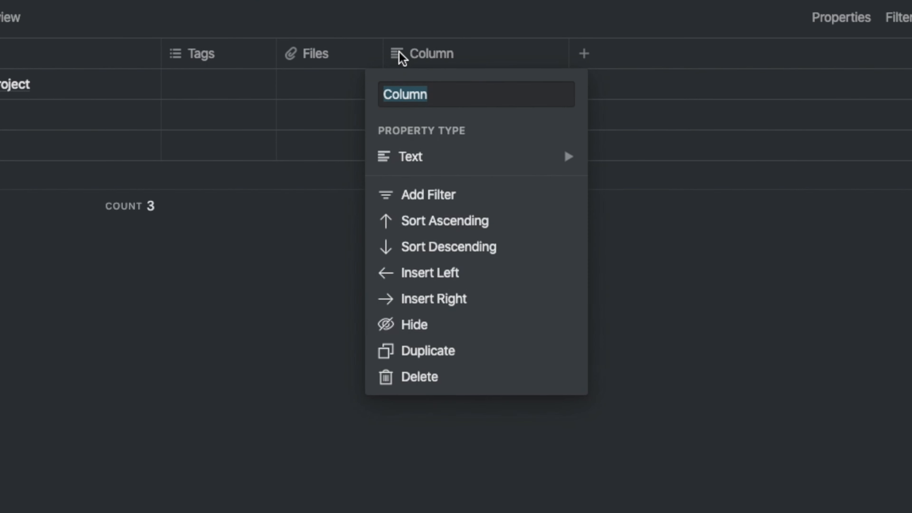
{"action": "type", "text": "Cra"}
{"action": "key", "text": "BackSpace"}
{"action": "type", "text": "eated"}
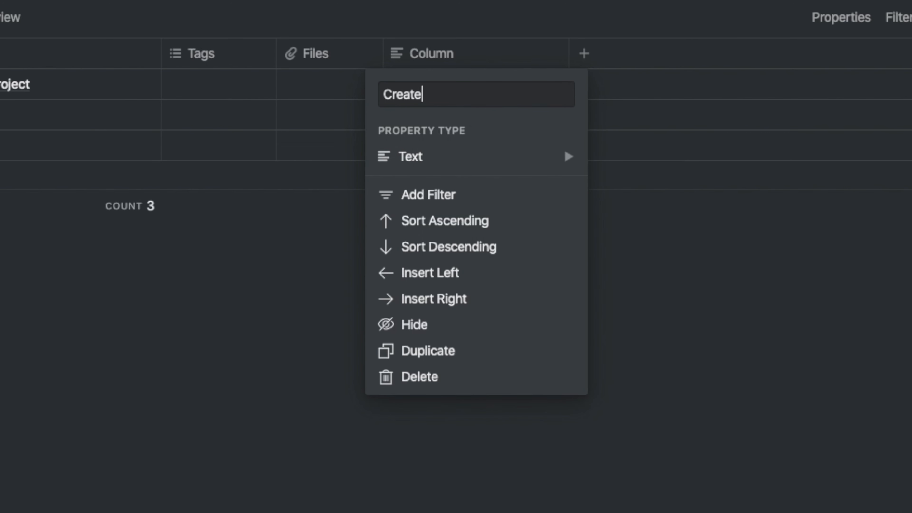
{"action": "mouse_move", "coordinate": [502, 159]}
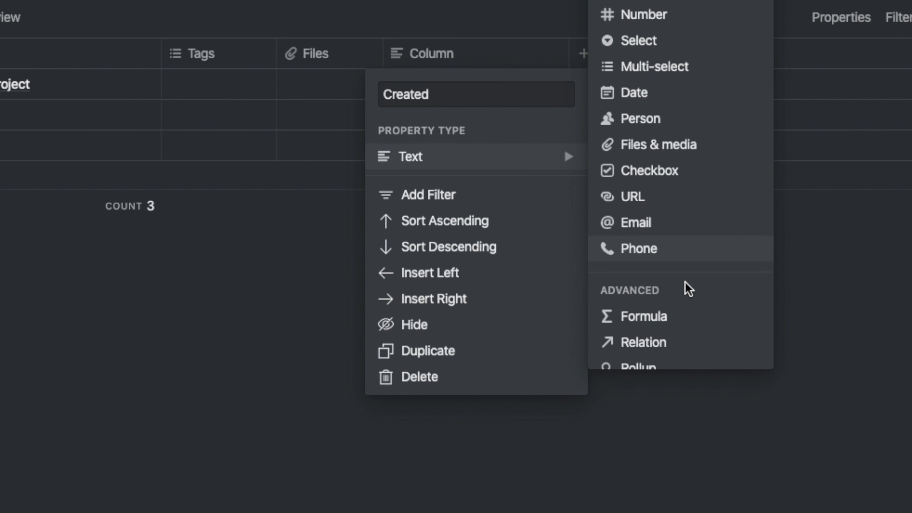
{"action": "scroll", "coordinate": [688, 287], "scroll_direction": "down", "scroll_amount": 3}
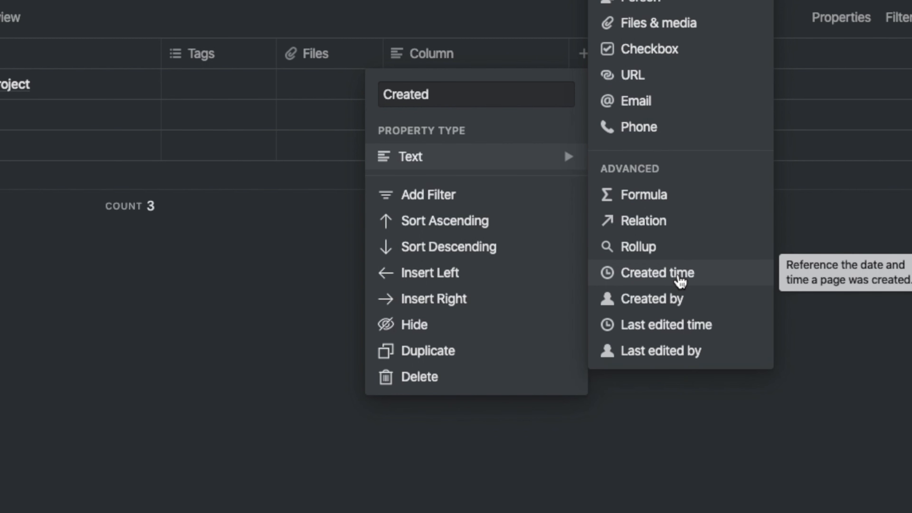
{"action": "left_click", "coordinate": [679, 284]}
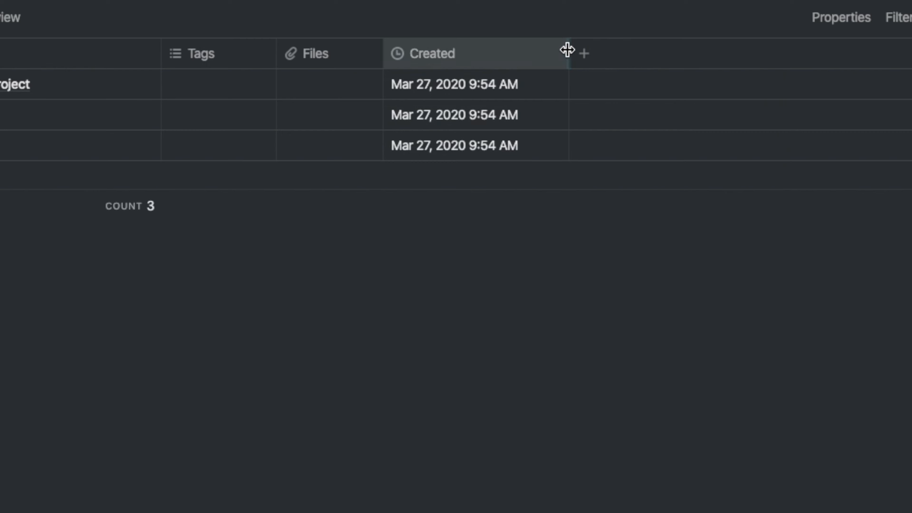
{"action": "left_click_drag", "start_coordinate": [570, 54], "coordinate": [531, 51]}
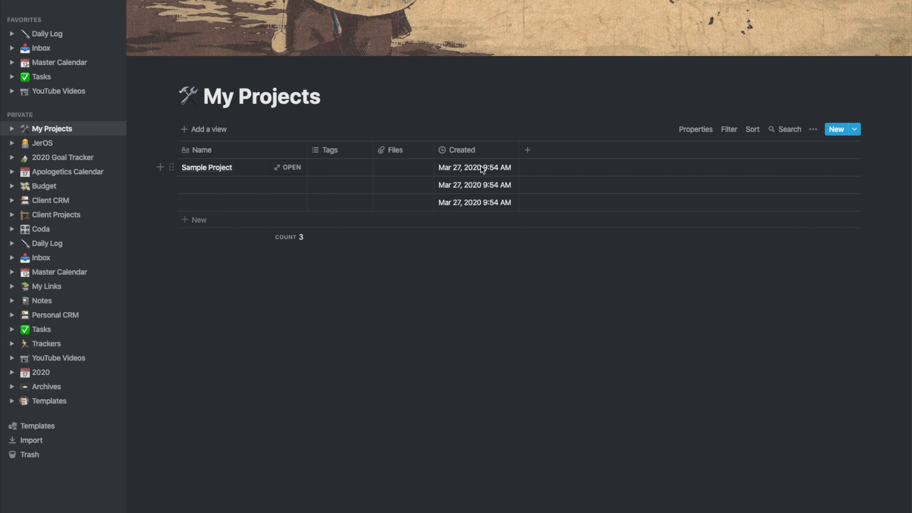
Examine the property types available for the Created column and the editable properties of the Sample Project row.
{"action": "left_click", "coordinate": [483, 150]}
{"action": "mouse_move", "coordinate": [476, 211]}
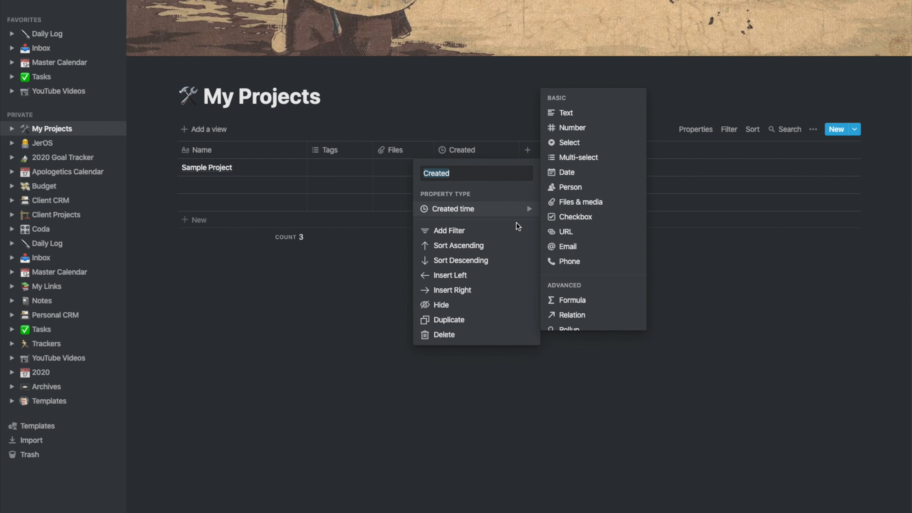
{"action": "scroll", "coordinate": [556, 245], "scroll_direction": "down", "scroll_amount": 2}
{"action": "scroll", "coordinate": [556, 245], "scroll_direction": "up", "scroll_amount": 2}
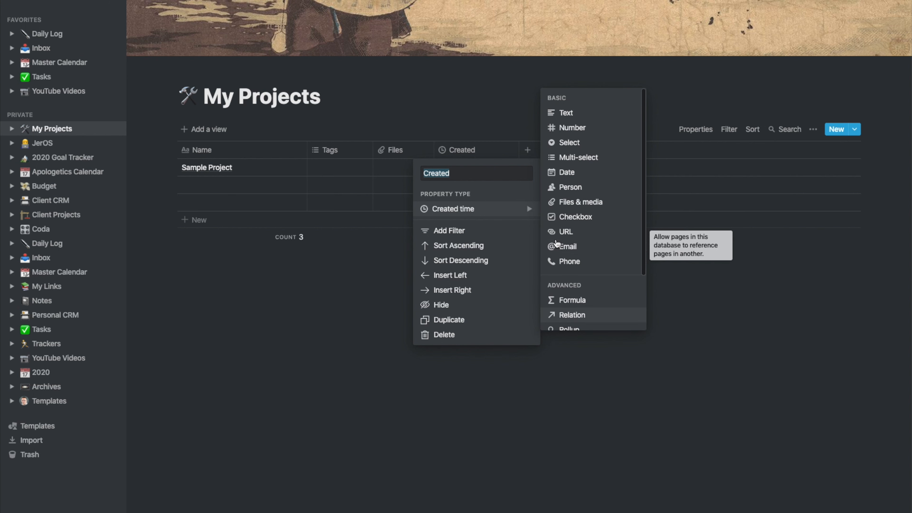
{"action": "left_click", "coordinate": [484, 116]}
{"action": "right_click", "coordinate": [478, 168]}
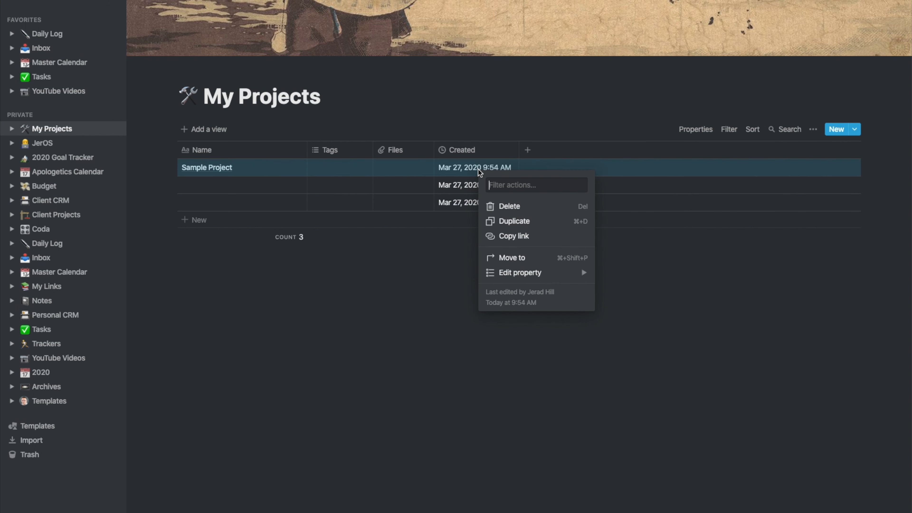
{"action": "mouse_move", "coordinate": [528, 273]}
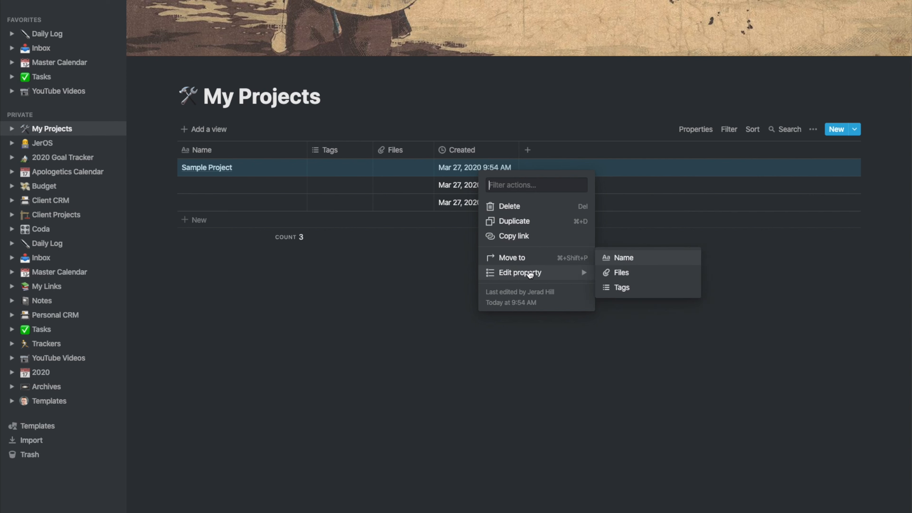
{"action": "left_click", "coordinate": [483, 150]}
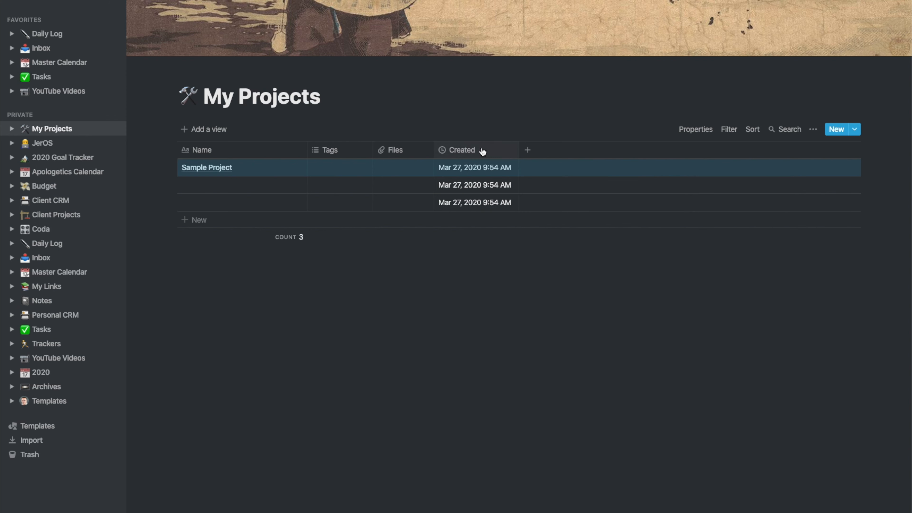
{"action": "left_click", "coordinate": [483, 150]}
{"action": "mouse_move", "coordinate": [475, 207]}
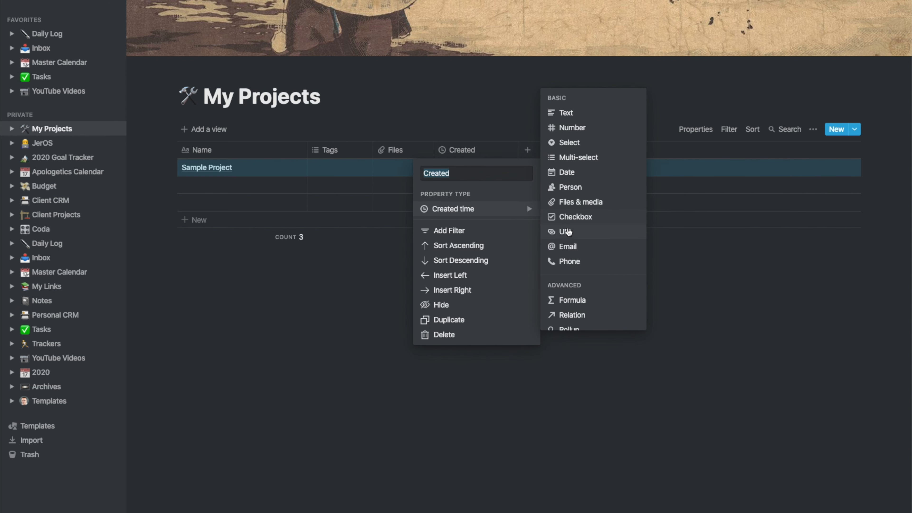
{"action": "scroll", "coordinate": [568, 232], "scroll_direction": "down", "scroll_amount": 2}
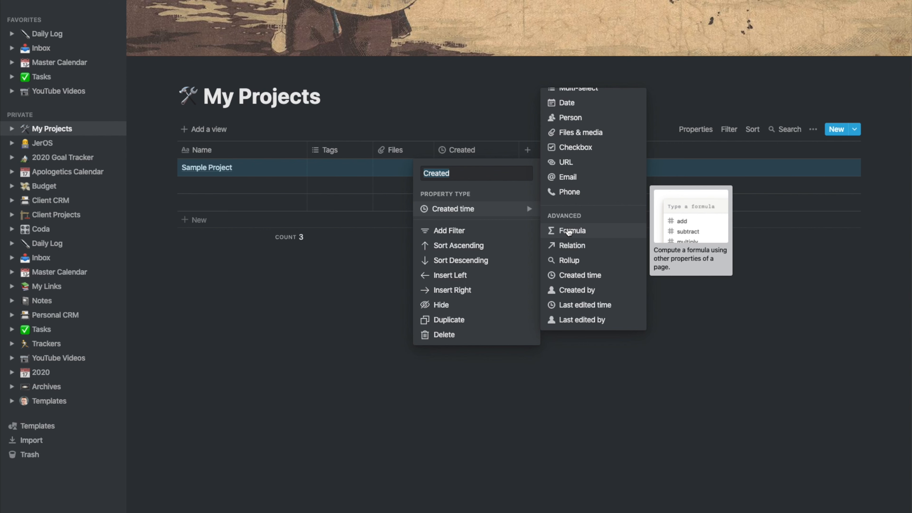
{"action": "scroll", "coordinate": [568, 232], "scroll_direction": "up", "scroll_amount": 2}
{"action": "left_click", "coordinate": [476, 154]}
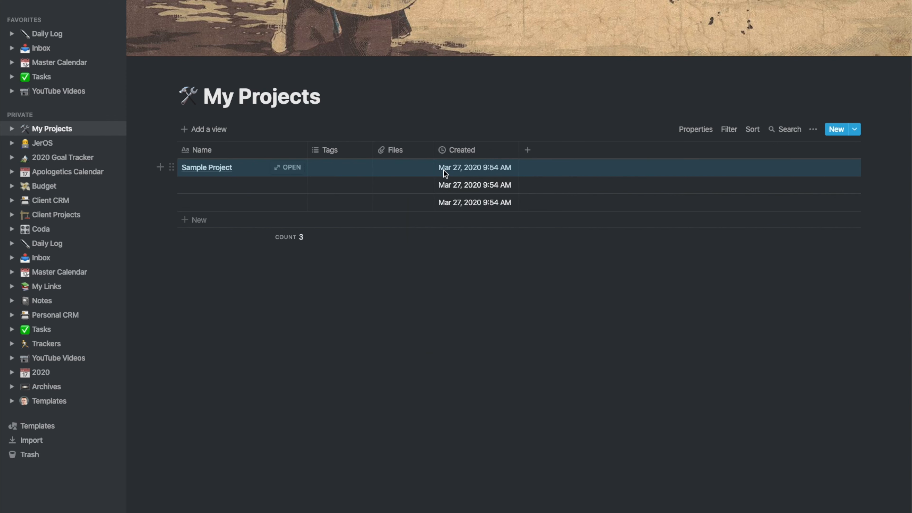
{"action": "right_click", "coordinate": [480, 169]}
{"action": "left_click", "coordinate": [474, 101]}
In the Sample Project page, move the Created property below Tags, and return to the table.
{"action": "left_click", "coordinate": [282, 167]}
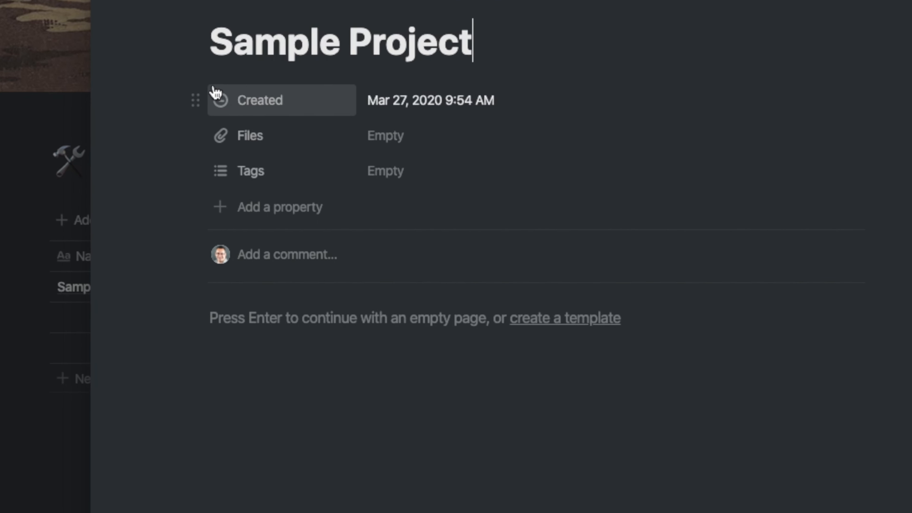
{"action": "left_click_drag", "start_coordinate": [190, 95], "coordinate": [261, 172]}
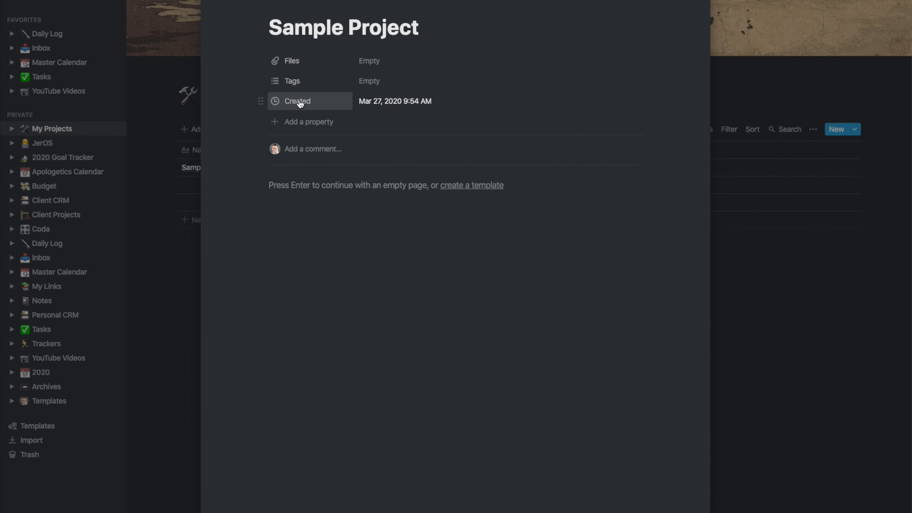
{"action": "left_click", "coordinate": [725, 68]}
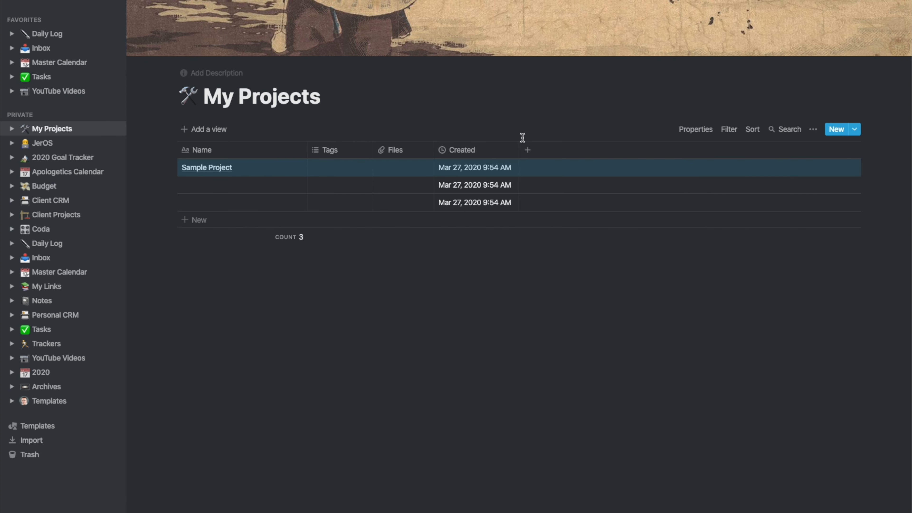
Add a column named Updated with the Last edited time type, sized to its dates, and place it before the Created column.
{"action": "left_click", "coordinate": [527, 151]}
{"action": "type", "text": "Updated"}
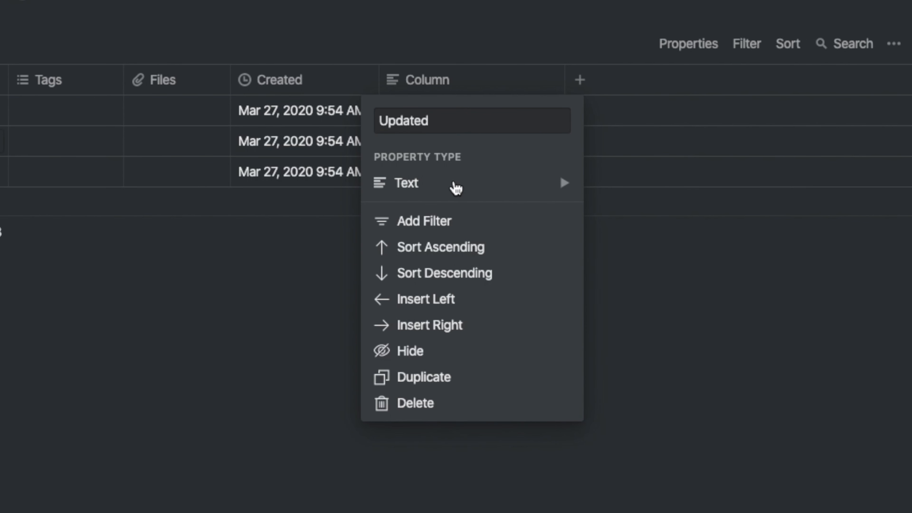
{"action": "mouse_move", "coordinate": [457, 185]}
{"action": "scroll", "coordinate": [663, 308], "scroll_direction": "down", "scroll_amount": 3}
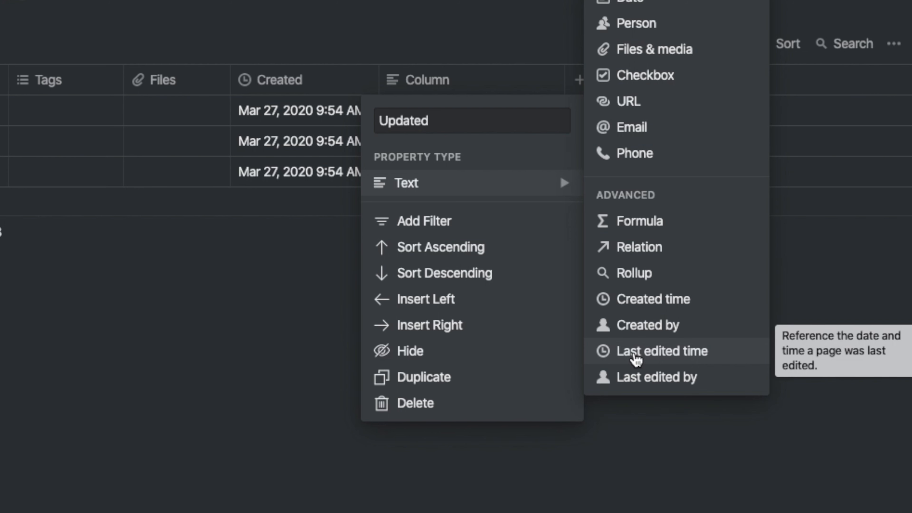
{"action": "left_click", "coordinate": [660, 359]}
{"action": "left_click_drag", "start_coordinate": [565, 80], "coordinate": [500, 77]}
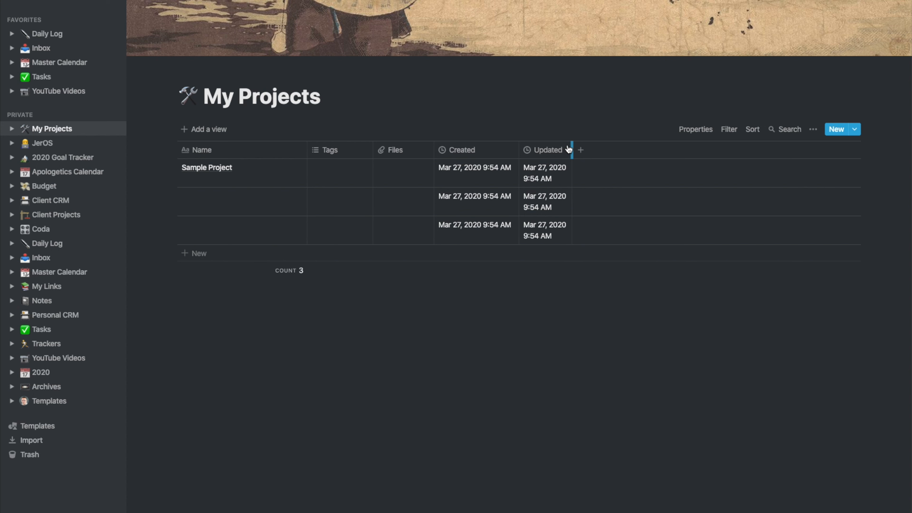
{"action": "left_click_drag", "start_coordinate": [588, 148], "coordinate": [500, 156]}
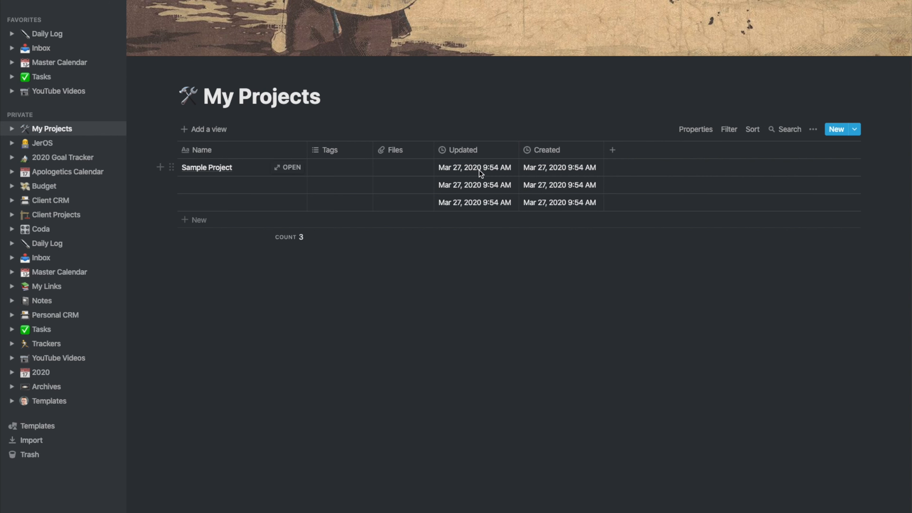
Create the tag Sample in the Tags property of the Sample Project page, and return to the table.
{"action": "left_click", "coordinate": [287, 169]}
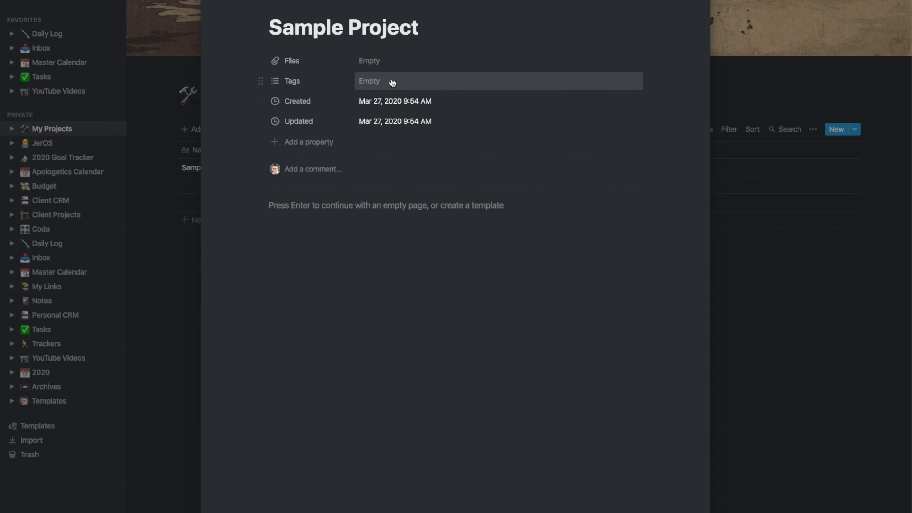
{"action": "left_click", "coordinate": [372, 79]}
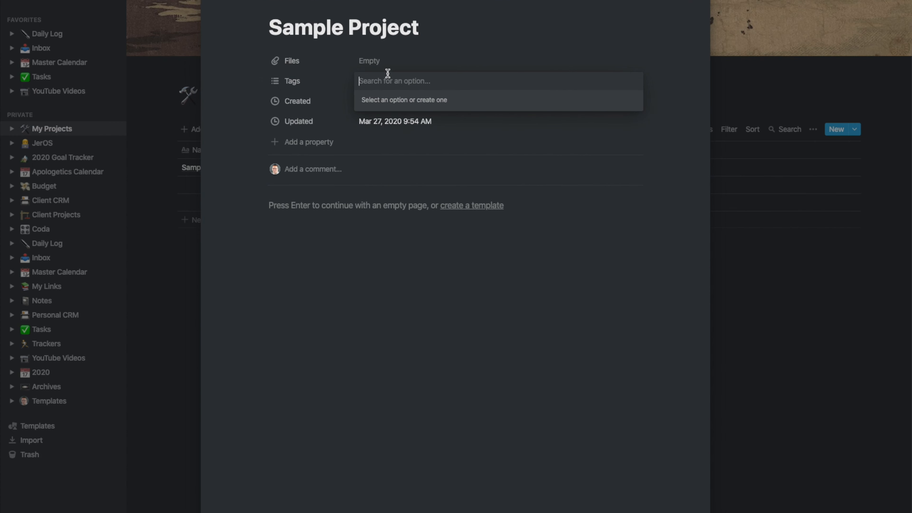
{"action": "type", "text": "Sample"}
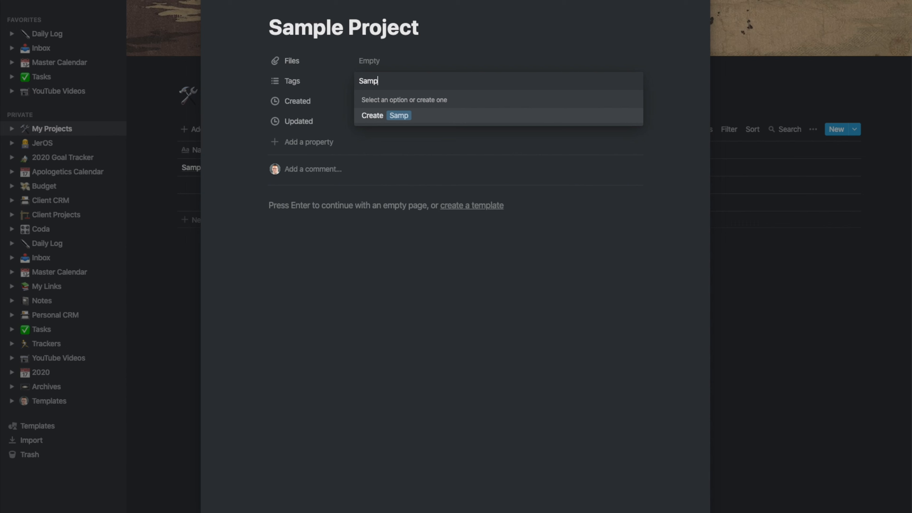
{"action": "key", "text": "Return"}
{"action": "left_click", "coordinate": [424, 41]}
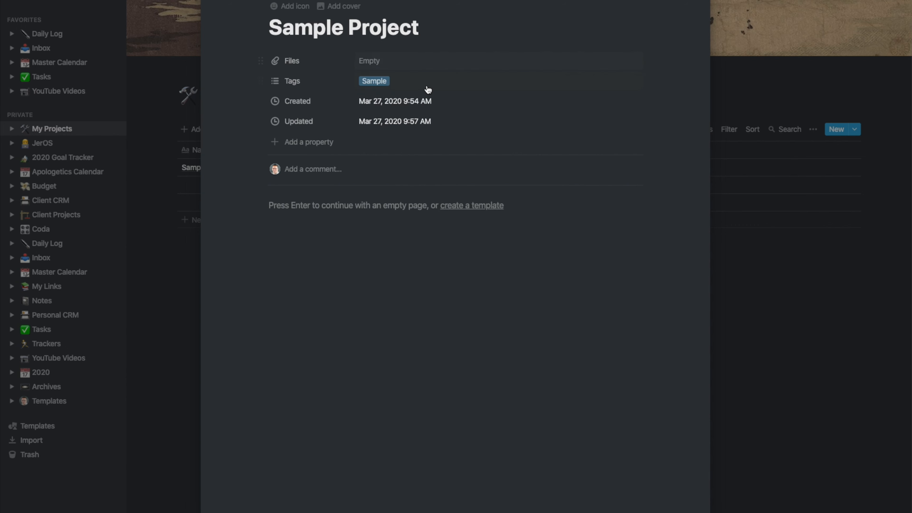
{"action": "left_click", "coordinate": [148, 113]}
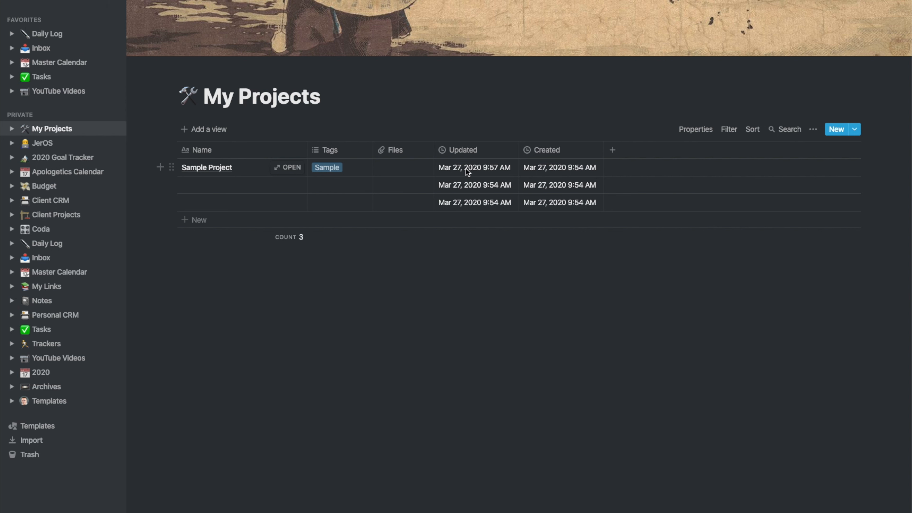
Add a column named Priority with the Select property type after the Created column.
{"action": "left_click", "coordinate": [612, 149]}
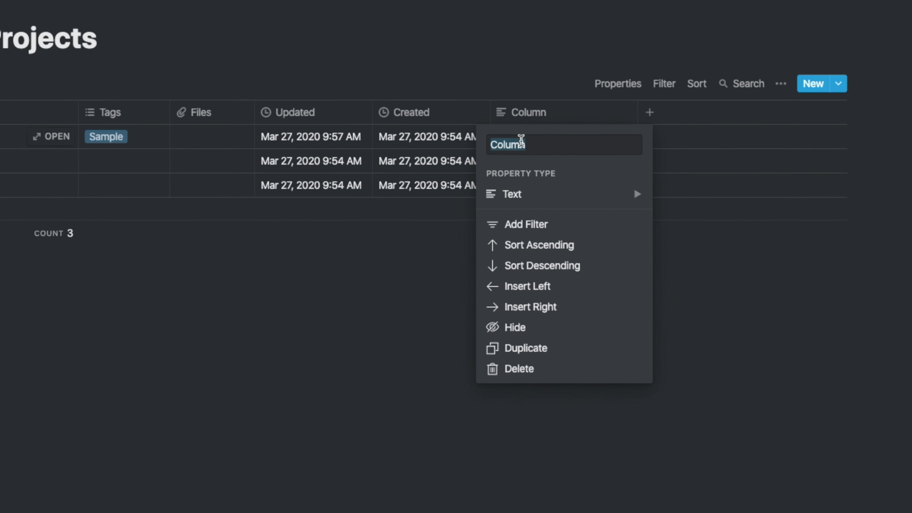
{"action": "type", "text": "Priority"}
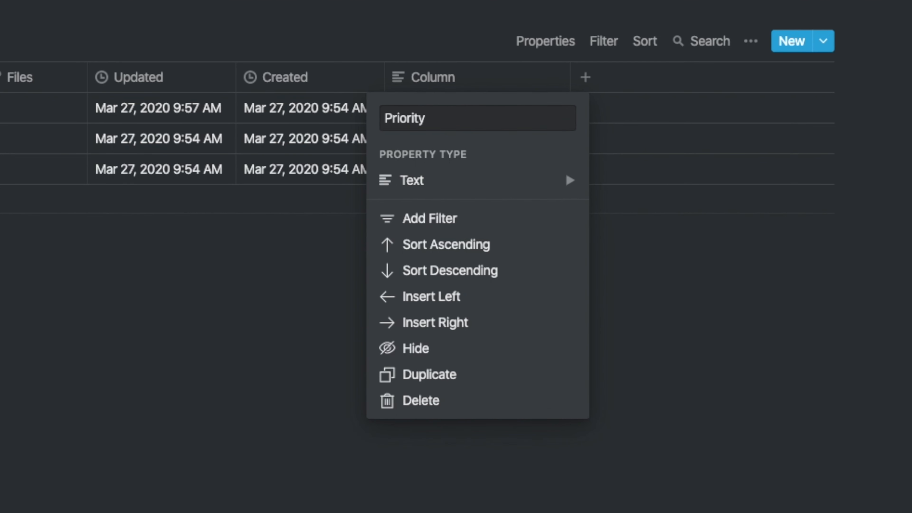
{"action": "left_click", "coordinate": [496, 183]}
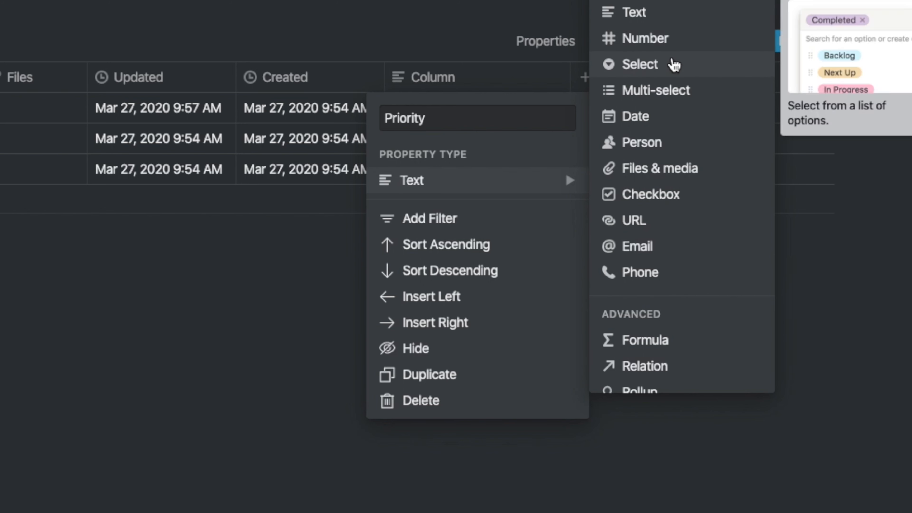
{"action": "left_click", "coordinate": [662, 66]}
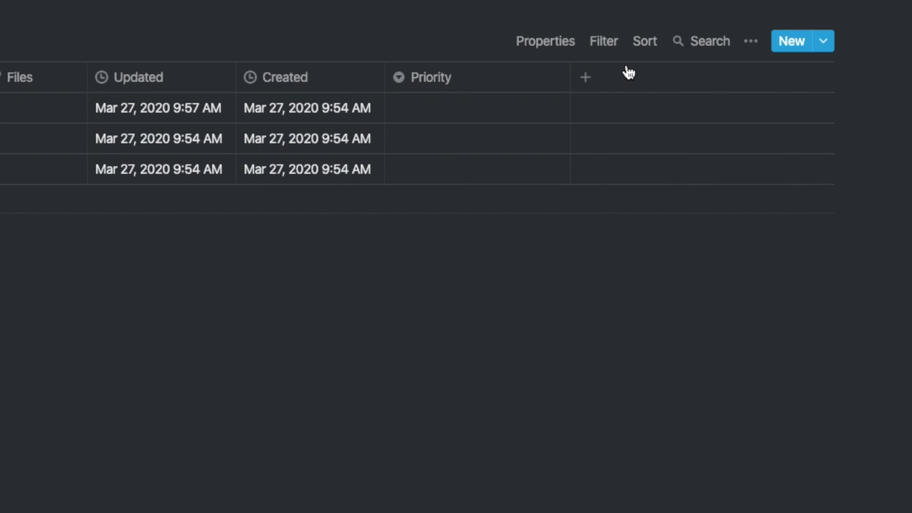
Create the Priority option High in the Sample Project row and color it red.
{"action": "left_click", "coordinate": [435, 109]}
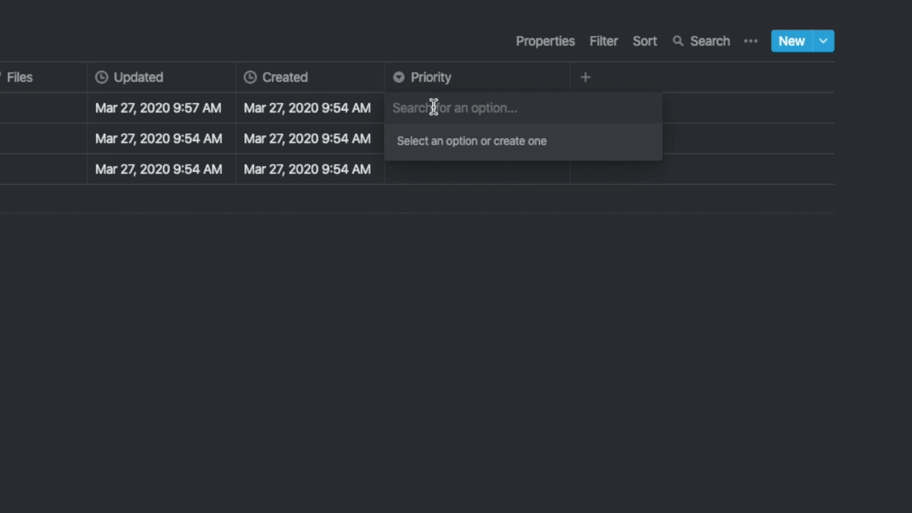
{"action": "type", "text": "High"}
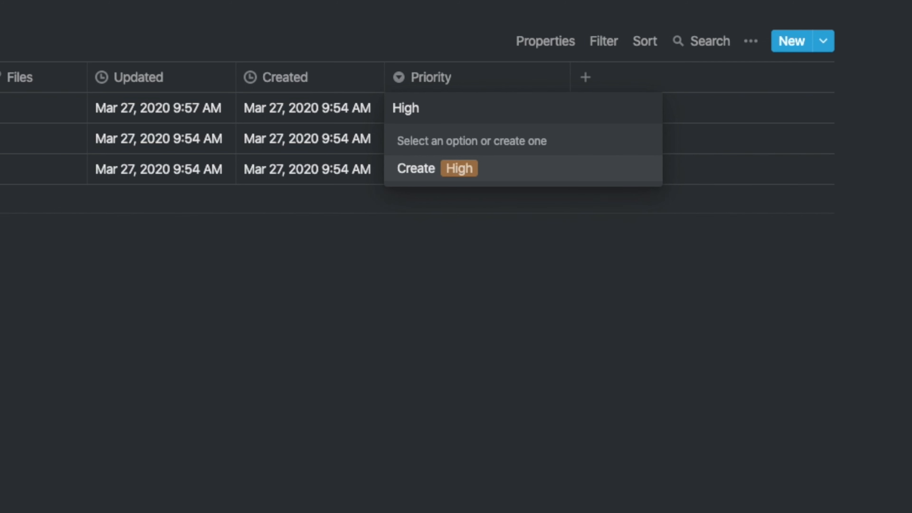
{"action": "left_click", "coordinate": [463, 169]}
{"action": "left_click", "coordinate": [456, 113]}
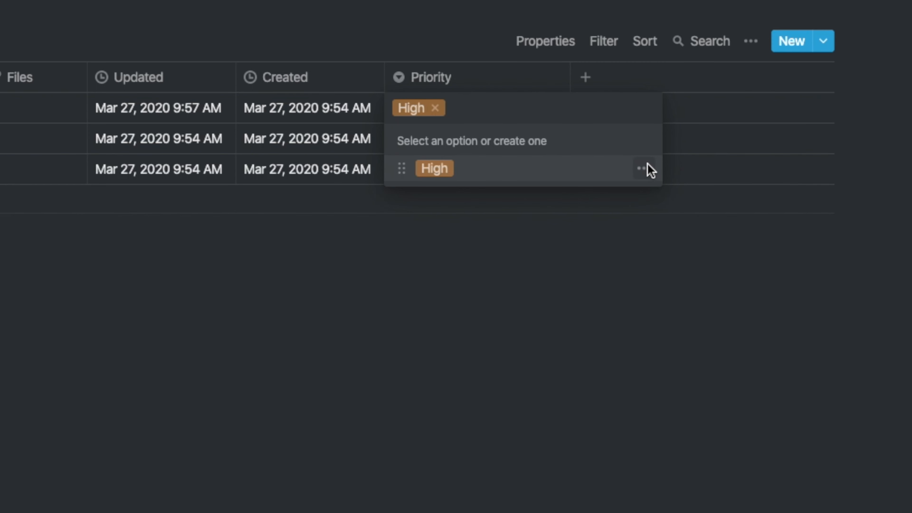
{"action": "left_click", "coordinate": [645, 168]}
{"action": "left_click", "coordinate": [606, 512]}
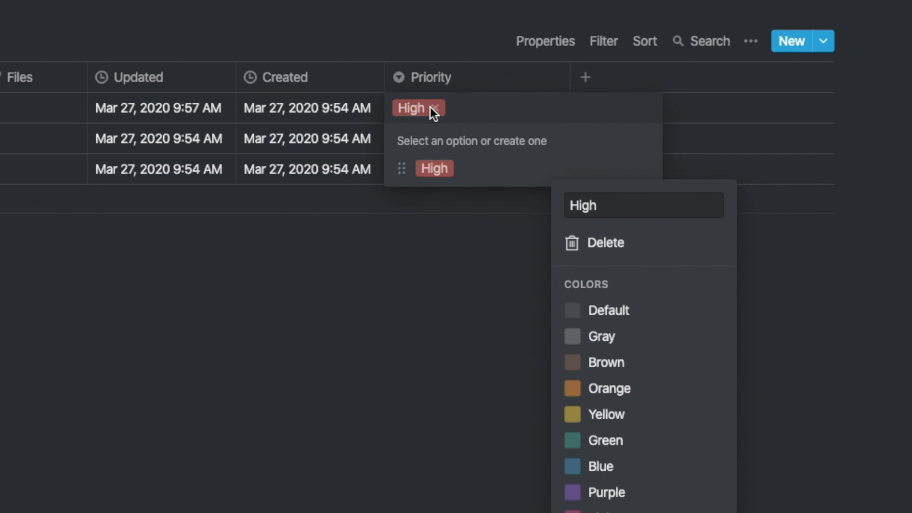
{"action": "left_click", "coordinate": [481, 15]}
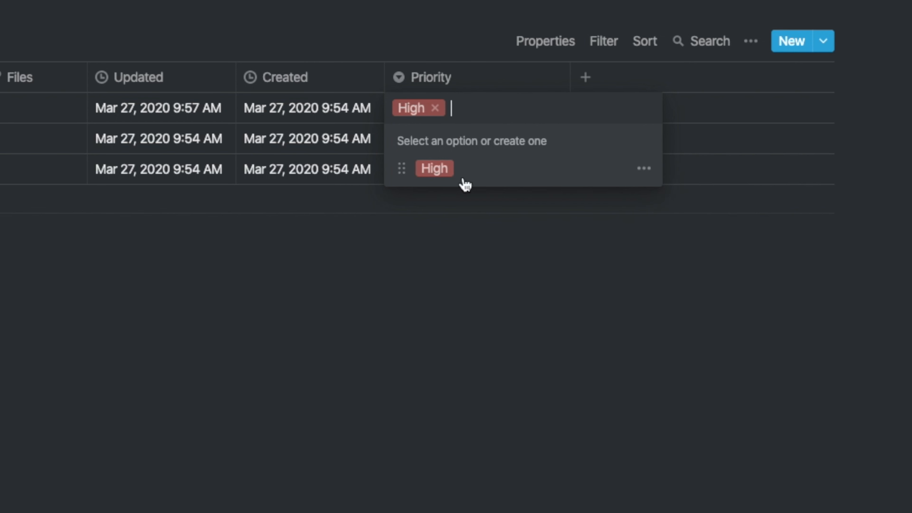
Create the further Priority options Medium and Low from the Sample Project row.
{"action": "type", "text": "Medi"}
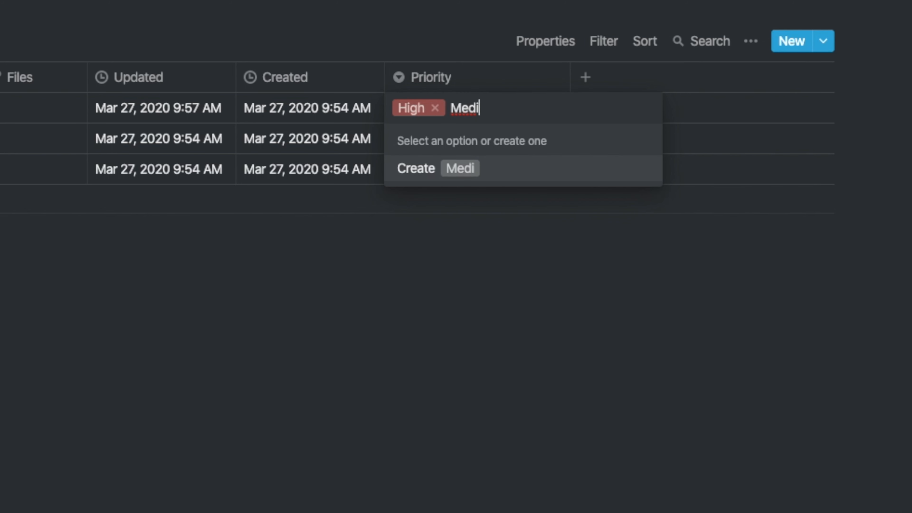
{"action": "type", "text": "um"}
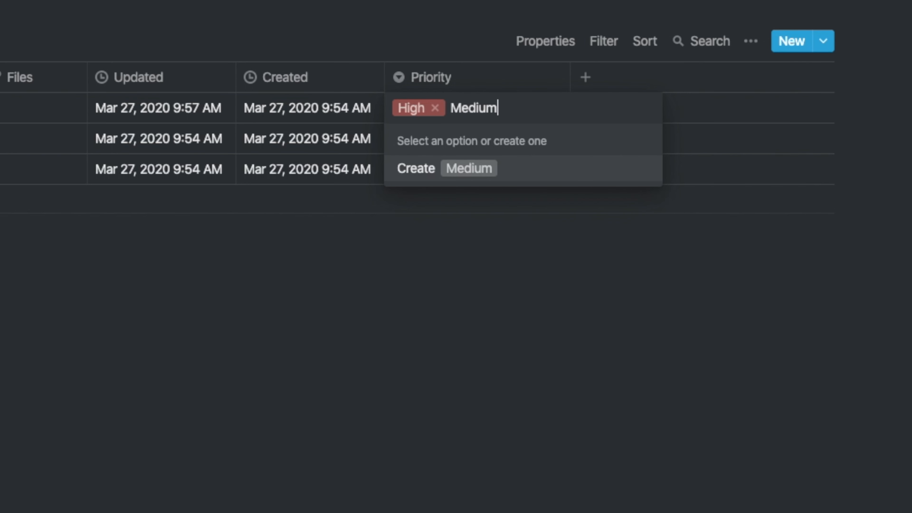
{"action": "key", "text": "Return"}
{"action": "left_click", "coordinate": [460, 115]}
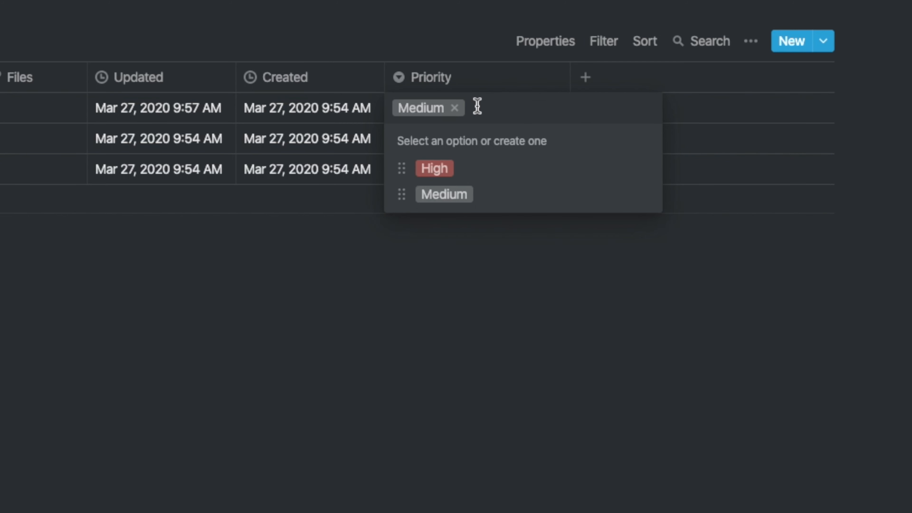
{"action": "type", "text": "Low"}
{"action": "key", "text": "Return"}
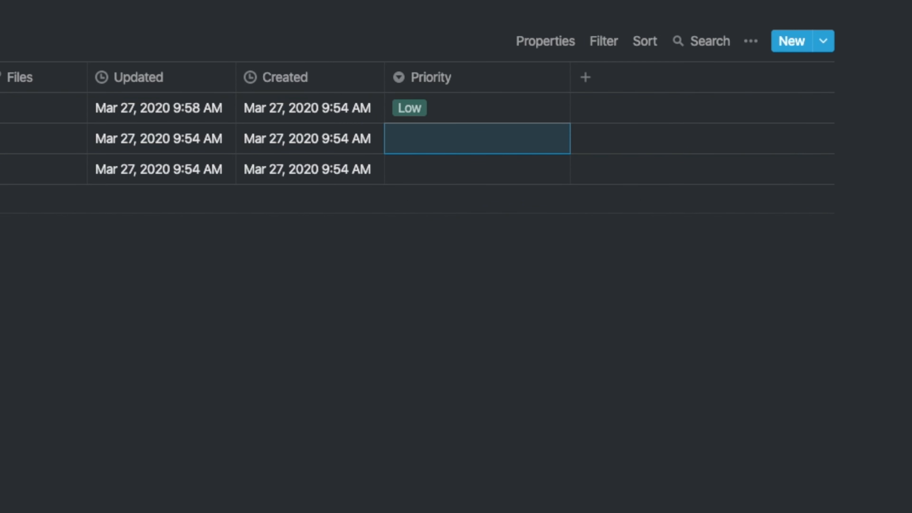
Set Sample Project's priority to Medium and color the Medium option yellow.
{"action": "left_click", "coordinate": [421, 106]}
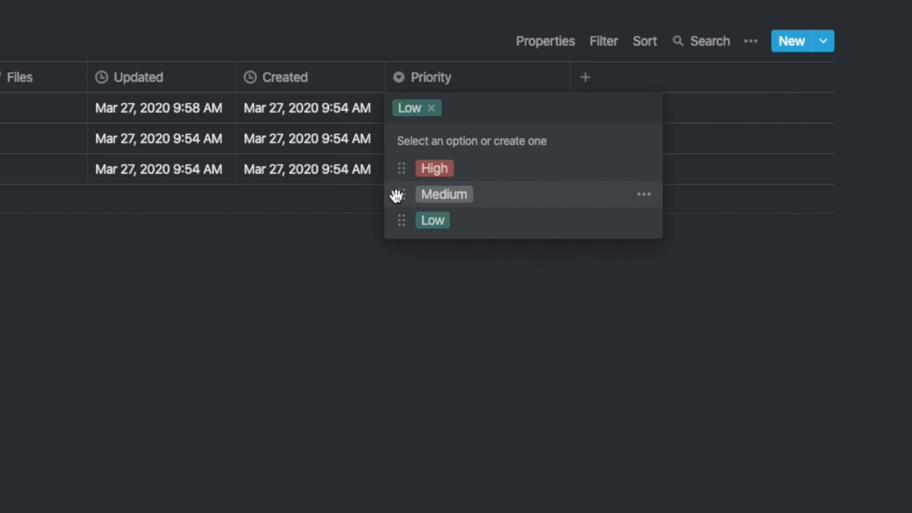
{"action": "left_click", "coordinate": [533, 195]}
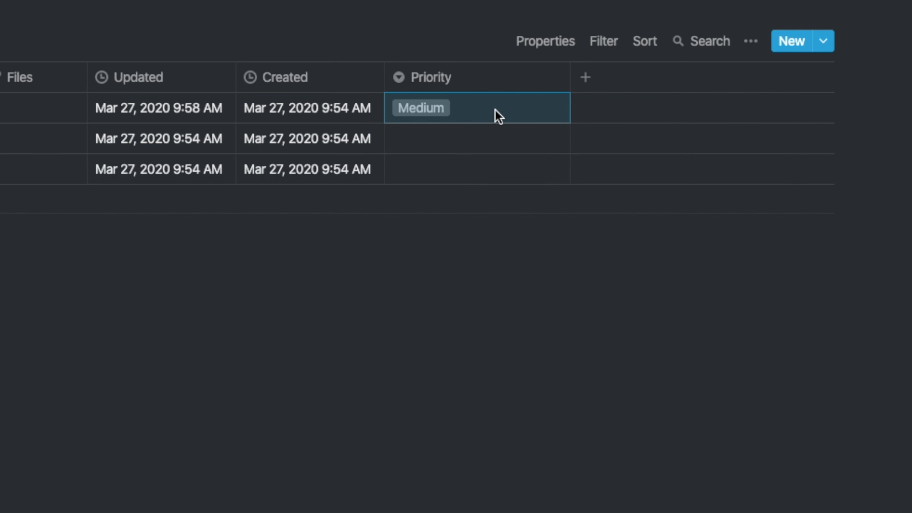
{"action": "left_click", "coordinate": [430, 110]}
{"action": "left_click", "coordinate": [646, 196]}
{"action": "left_click", "coordinate": [583, 441]}
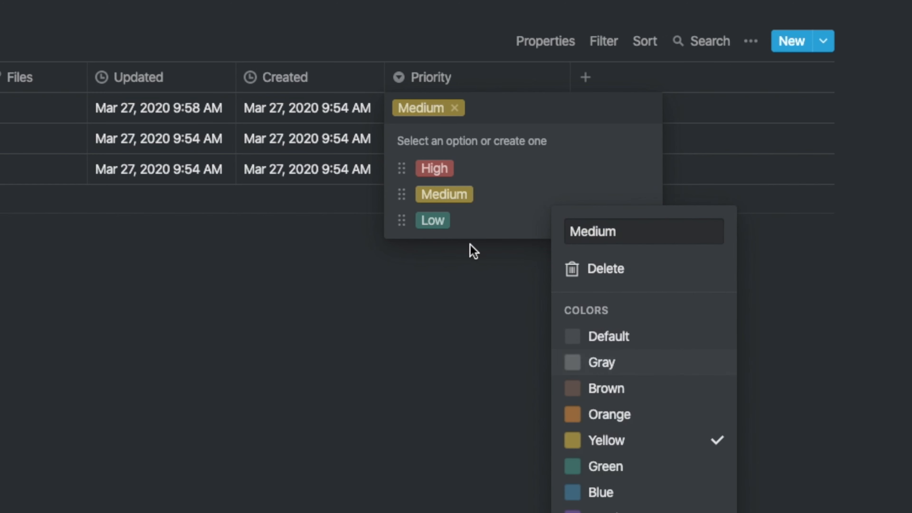
{"action": "left_click", "coordinate": [439, 219]}
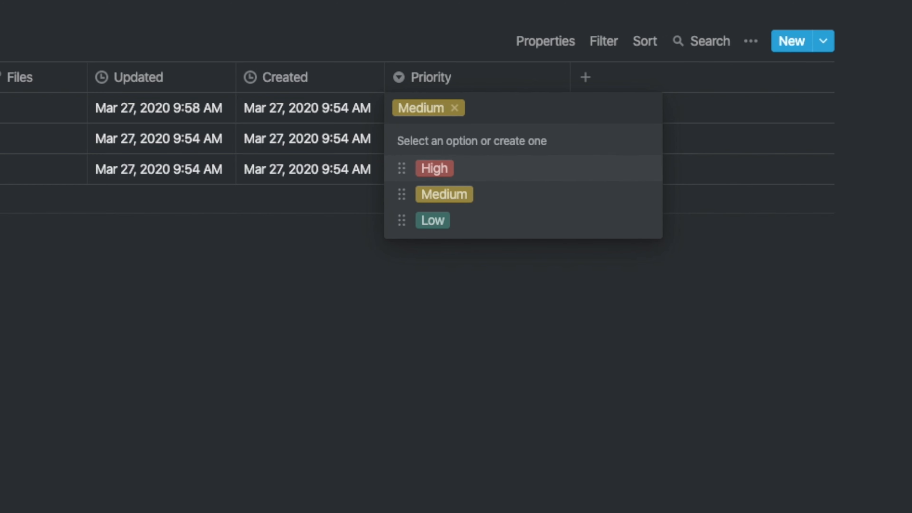
{"action": "key", "text": "Escape"}
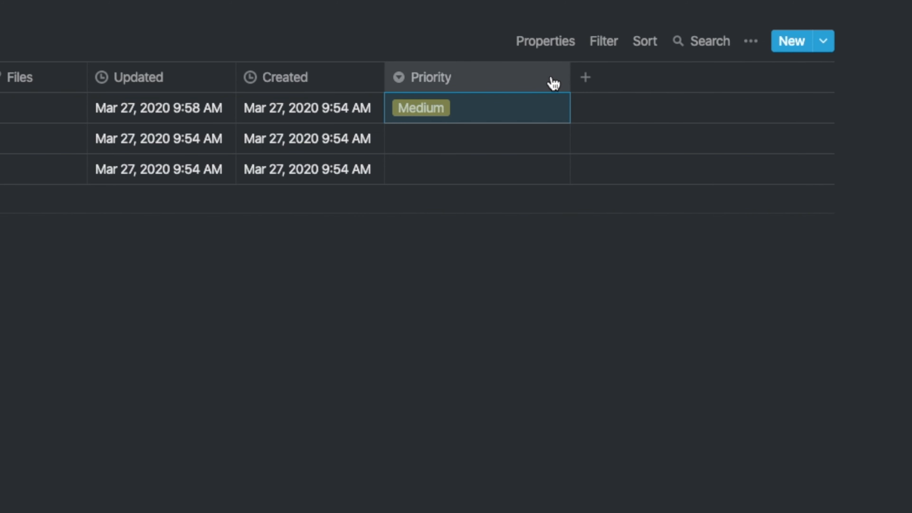
Narrow the Priority column to fit its options and move it between Name and Tags.
{"action": "left_click_drag", "start_coordinate": [570, 77], "coordinate": [494, 74]}
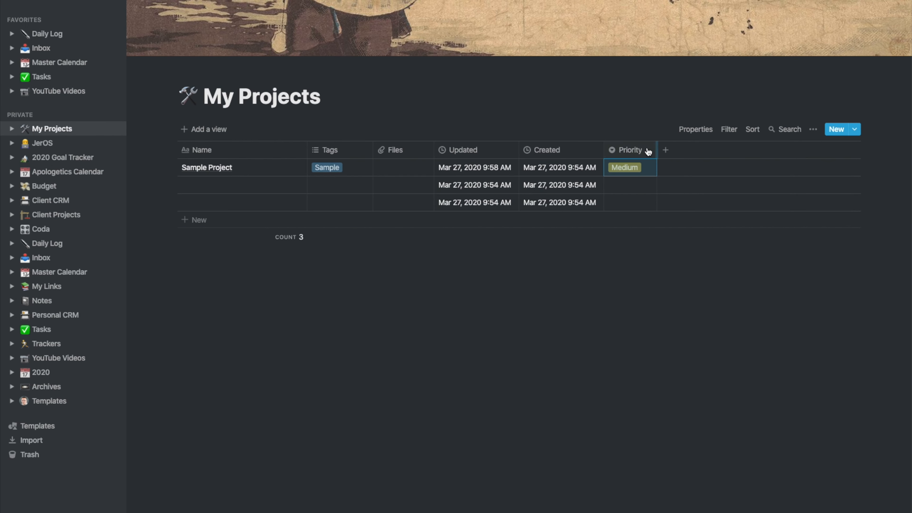
{"action": "left_click_drag", "start_coordinate": [620, 144], "coordinate": [340, 149]}
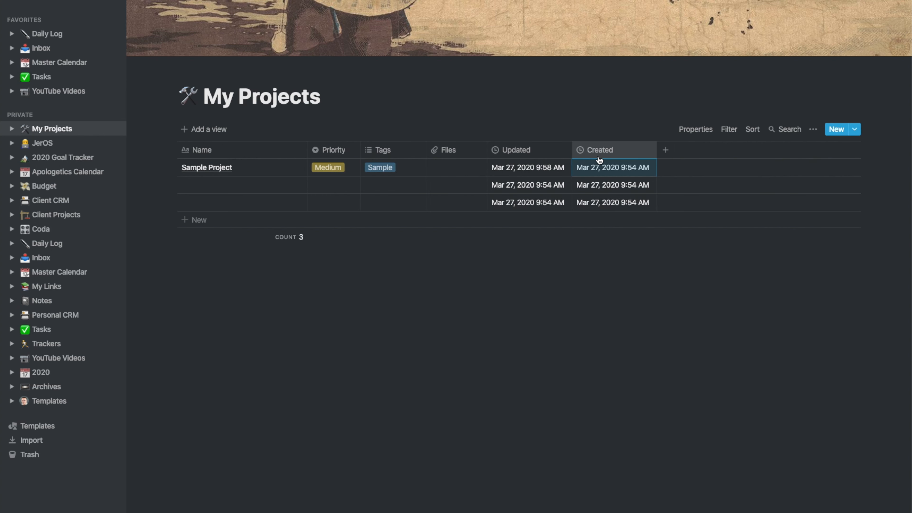
Add a column named Status with the Select property type and place it between Name and Priority.
{"action": "left_click", "coordinate": [666, 150]}
{"action": "type", "text": "Status"}
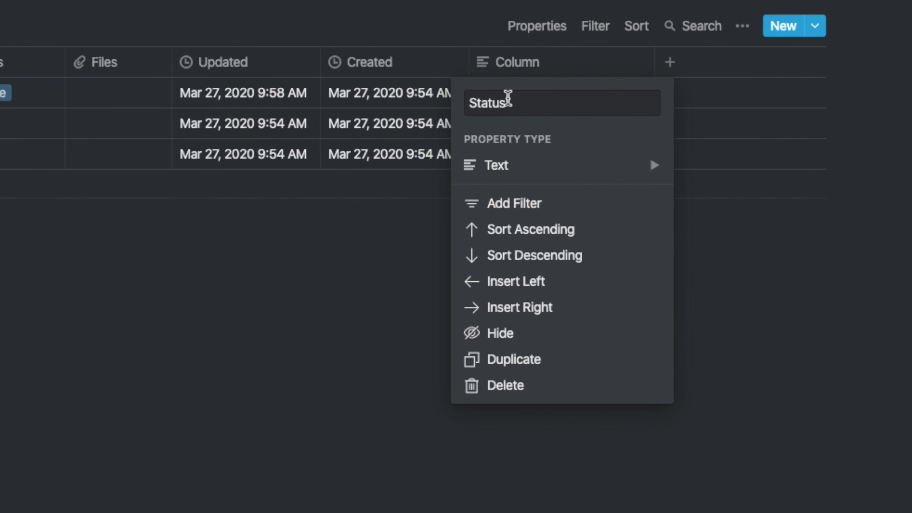
{"action": "left_click", "coordinate": [531, 163]}
{"action": "left_click", "coordinate": [540, 166]}
{"action": "left_click", "coordinate": [724, 48]}
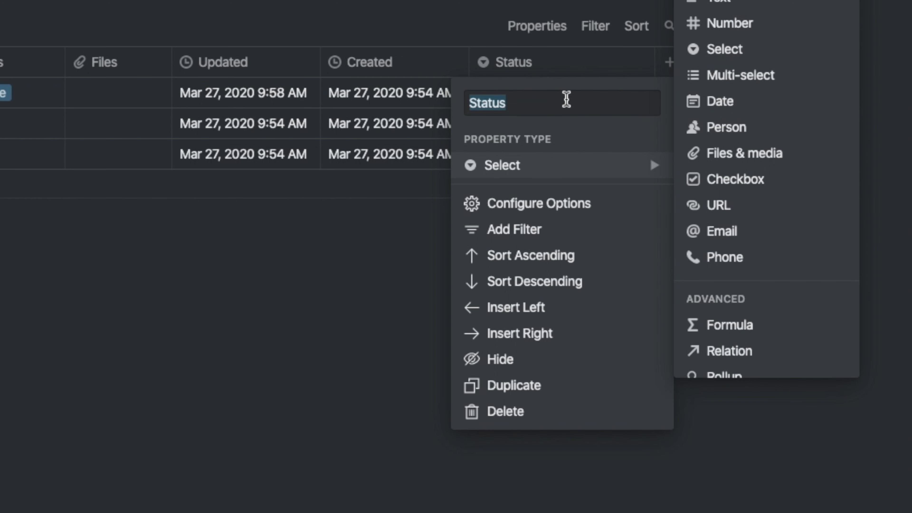
{"action": "left_click", "coordinate": [567, 99]}
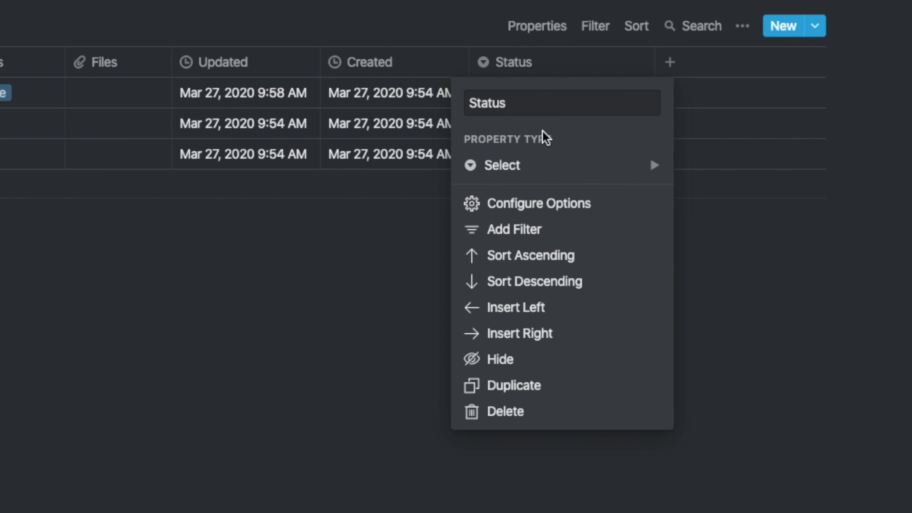
{"action": "mouse_move", "coordinate": [553, 178]}
Create the Status option New for the Sample Project row.
{"action": "type", "text": "Not Started"}
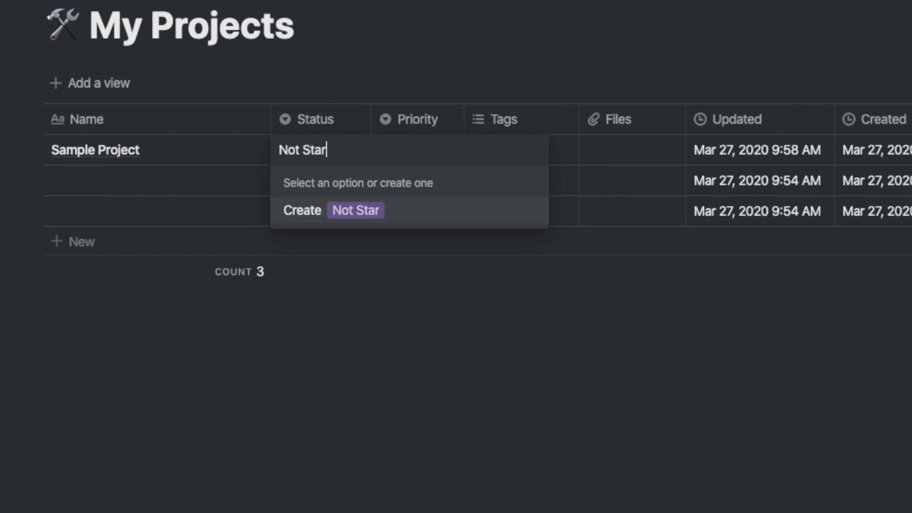
{"action": "key", "text": "ctrl+a"}
{"action": "type", "text": "New"}
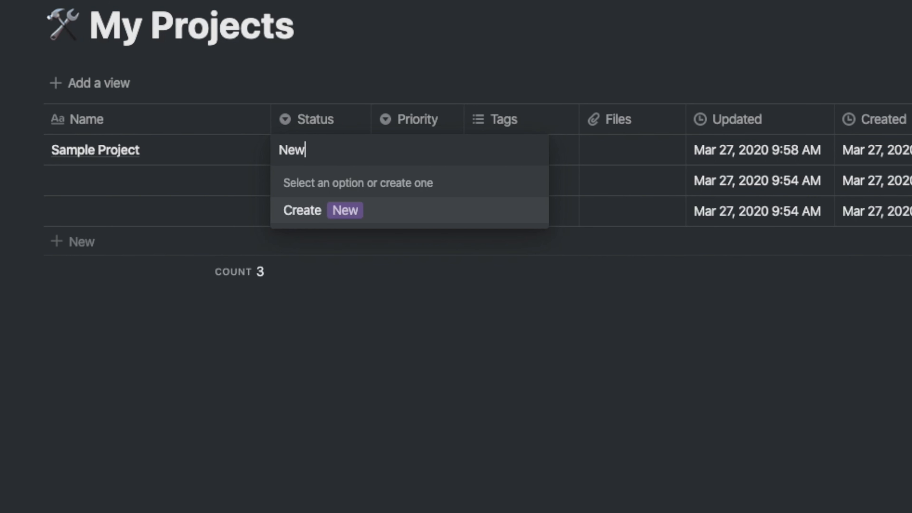
{"action": "key", "text": "Return"}
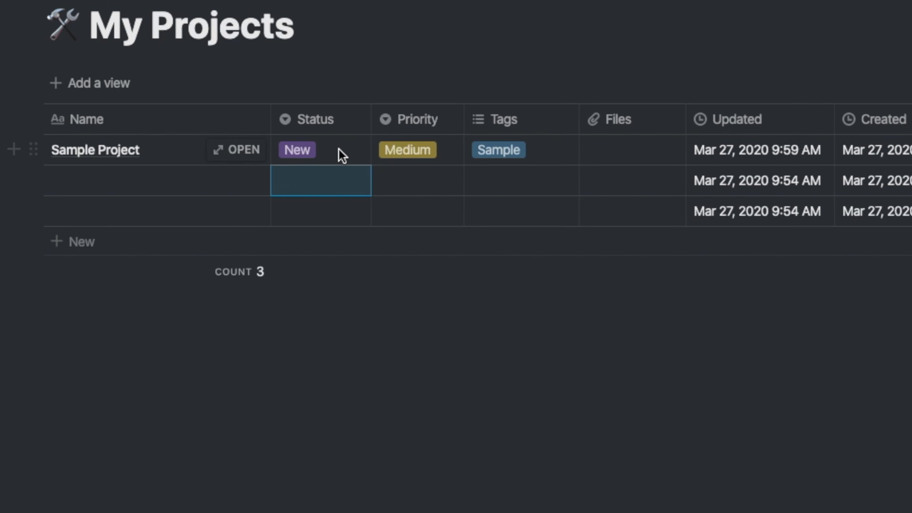
Create the Status option In Progress and assign it to the Sample Project row.
{"action": "left_click", "coordinate": [339, 149]}
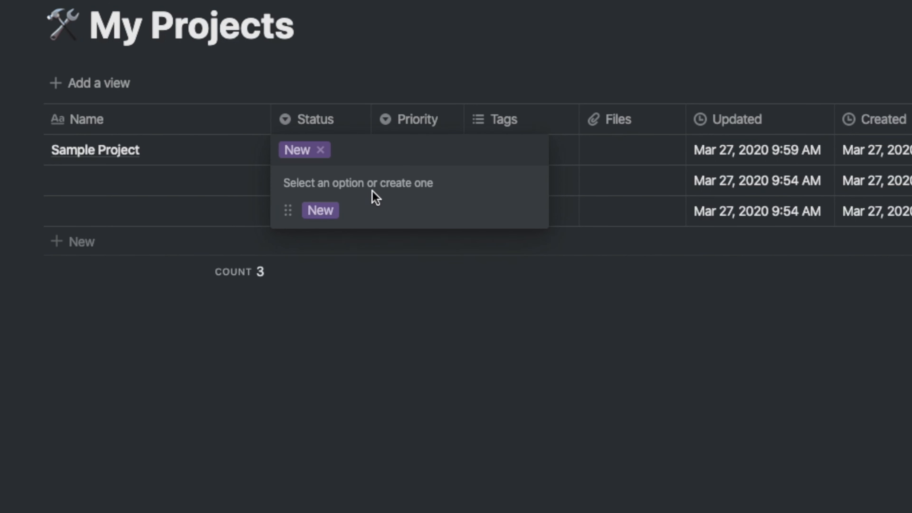
{"action": "key", "text": "Escape"}
{"action": "left_click", "coordinate": [348, 151]}
{"action": "type", "text": "In Progress"}
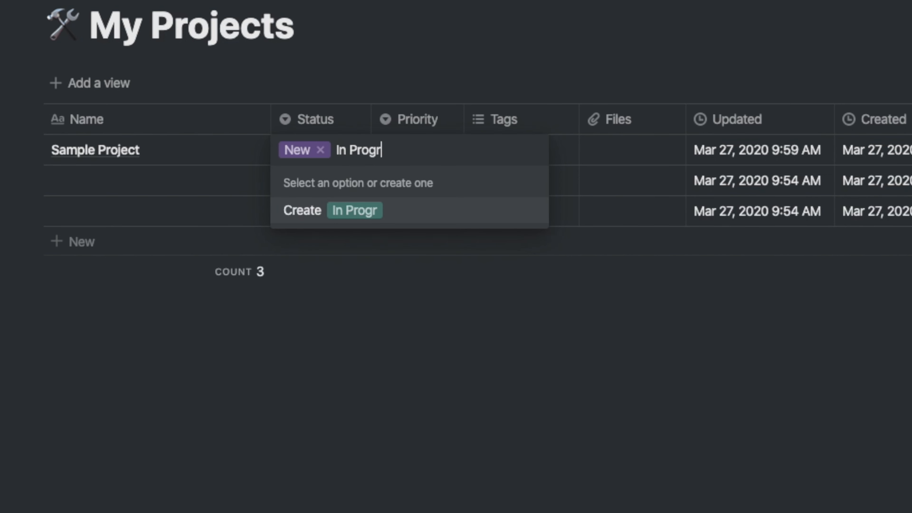
{"action": "key", "text": "Return"}
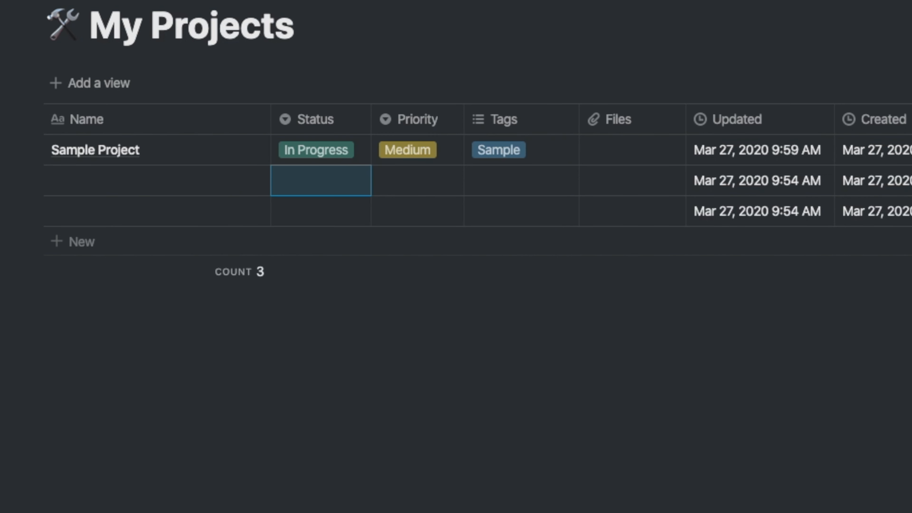
Create the Status options On Hold and Completed through the Sample Project row.
{"action": "left_click", "coordinate": [361, 153]}
{"action": "type", "text": "On H"}
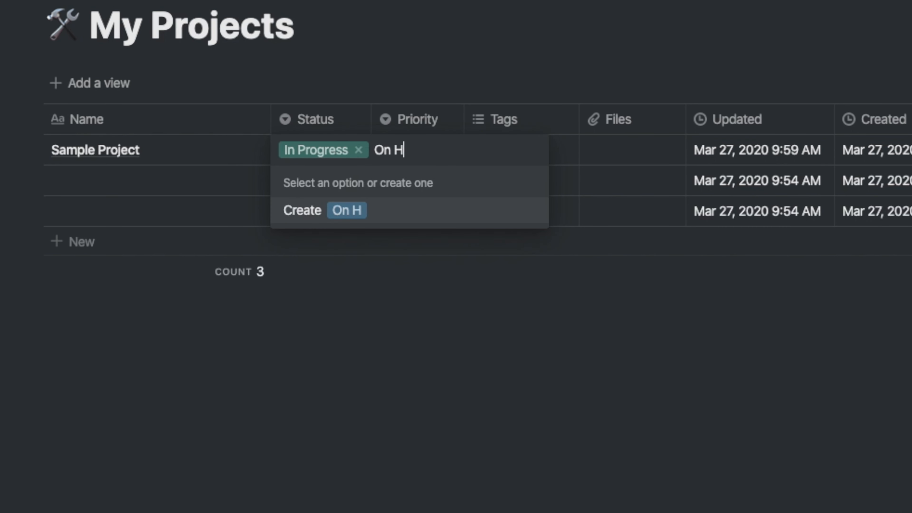
{"action": "type", "text": "old"}
{"action": "key", "text": "Return"}
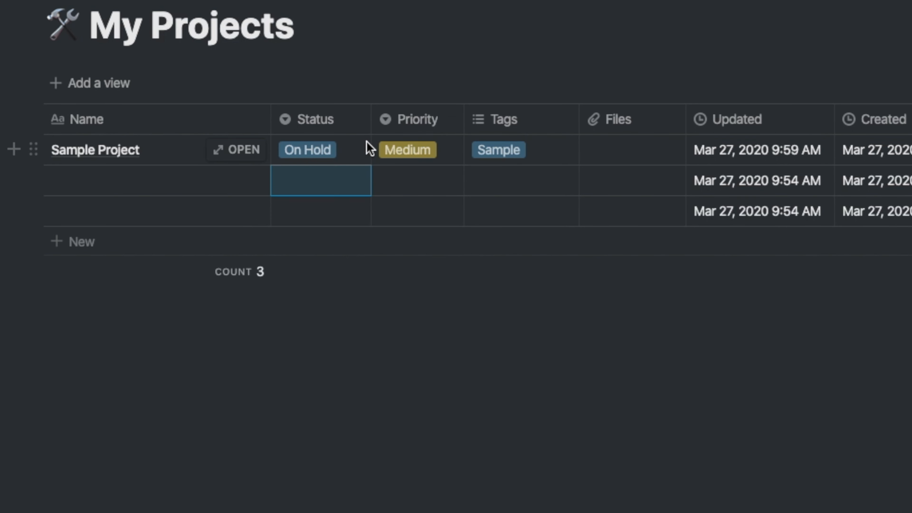
{"action": "left_click", "coordinate": [354, 150]}
{"action": "type", "text": "Completed"}
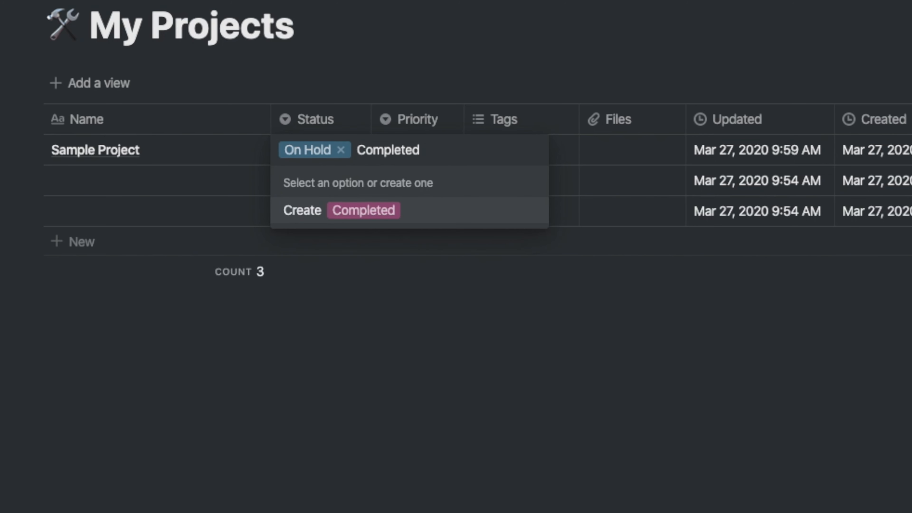
{"action": "key", "text": "Return"}
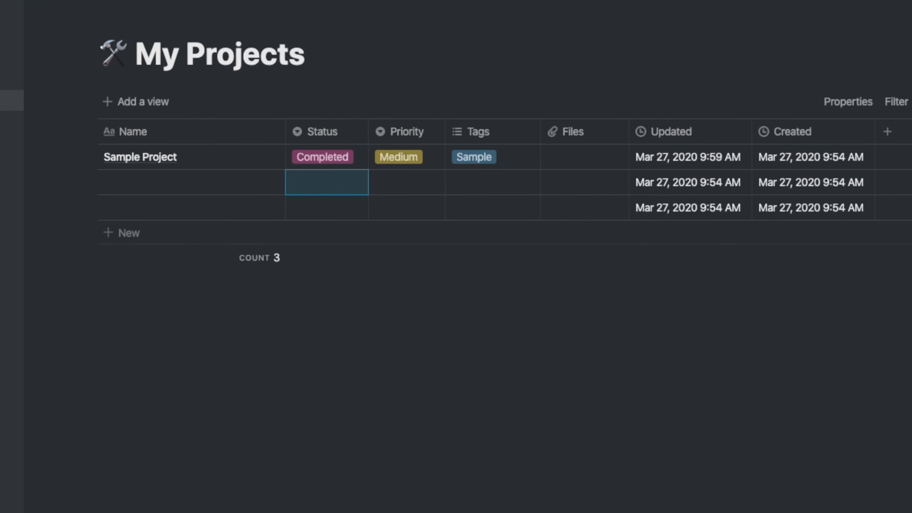
Create the Status option Archived through the Sample Project row.
{"action": "left_click", "coordinate": [362, 168]}
{"action": "type", "text": "A"}
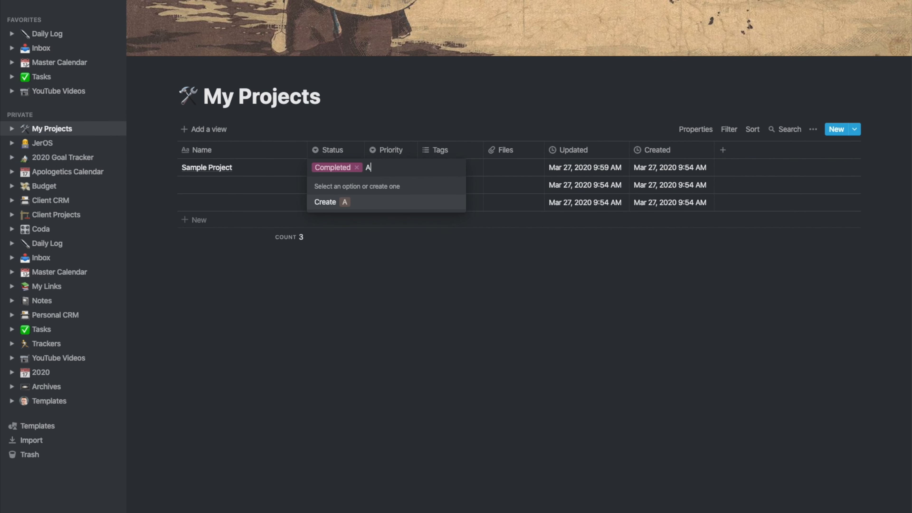
{"action": "type", "text": "rchived"}
{"action": "key", "text": "Return"}
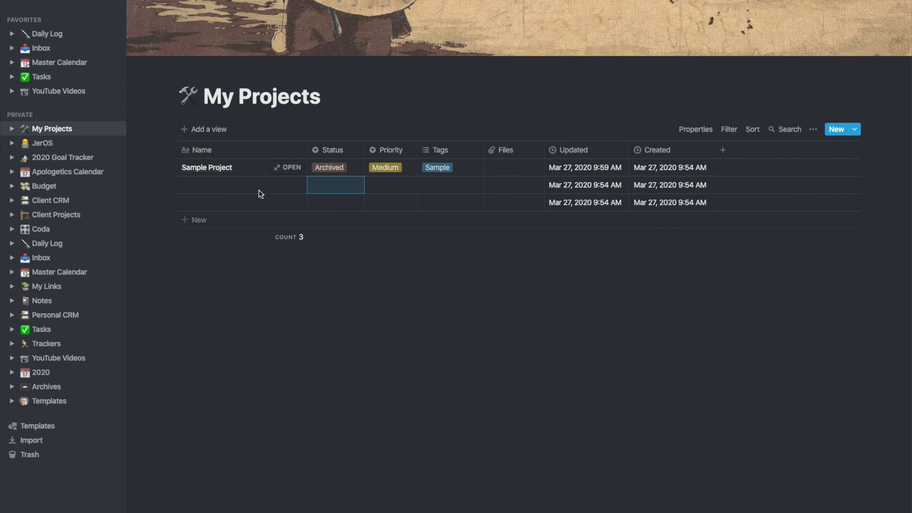
Set the Status of the Sample Project row to New.
{"action": "left_click", "coordinate": [358, 172]}
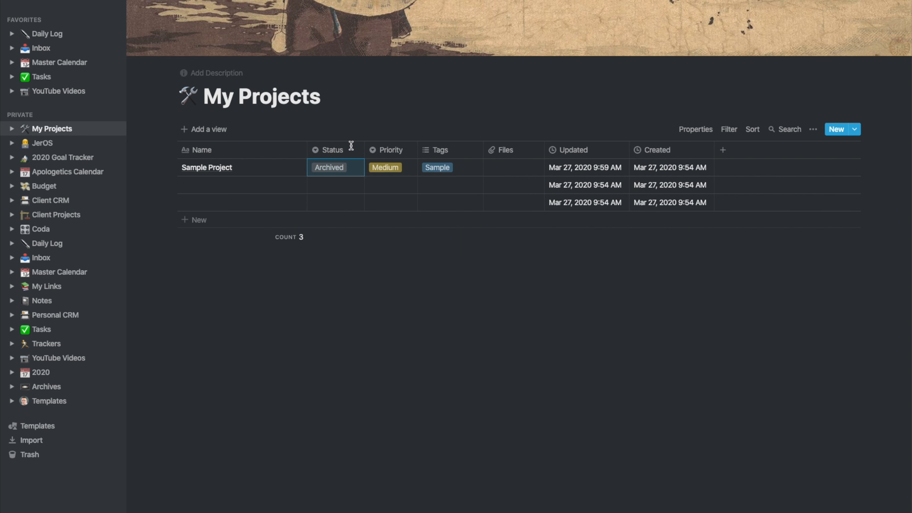
{"action": "left_click", "coordinate": [355, 171]}
{"action": "left_click", "coordinate": [337, 203]}
{"action": "left_click", "coordinate": [379, 105]}
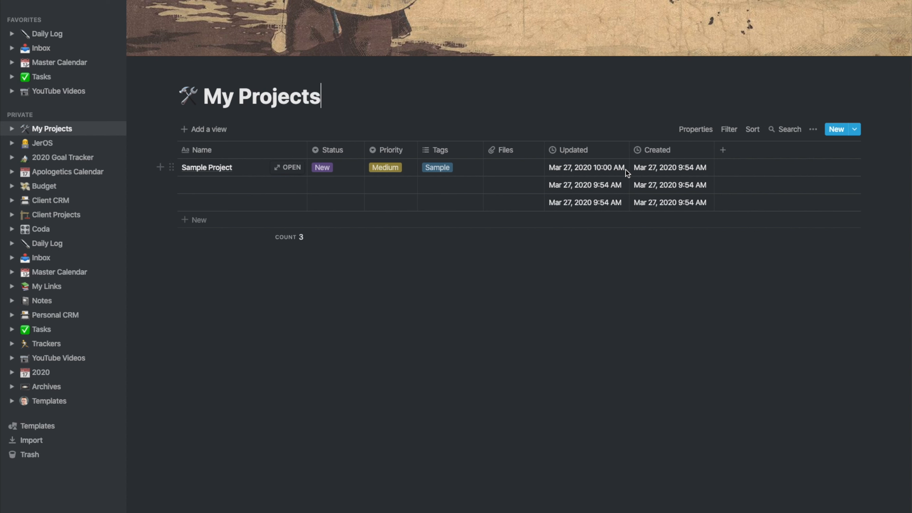
Add a column named Due with the Date property type and place it between Files and Updated.
{"action": "left_click", "coordinate": [723, 153]}
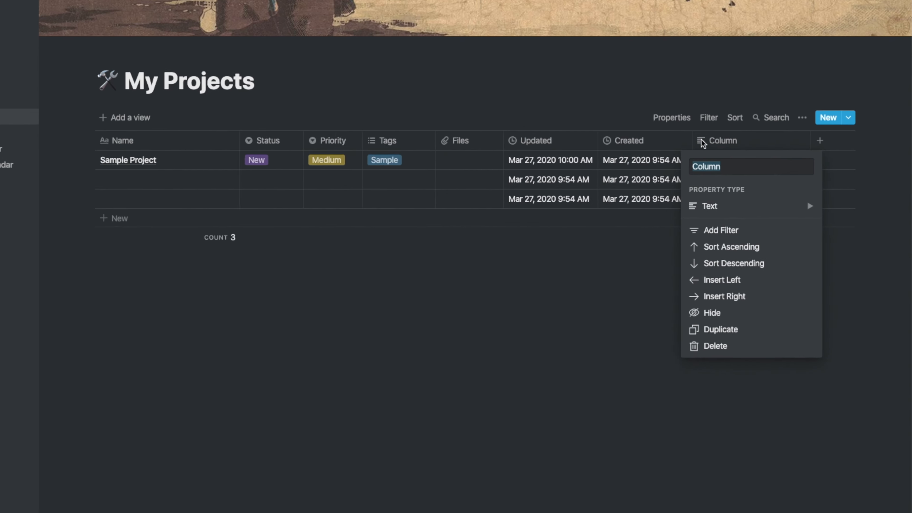
{"action": "type", "text": "Due"}
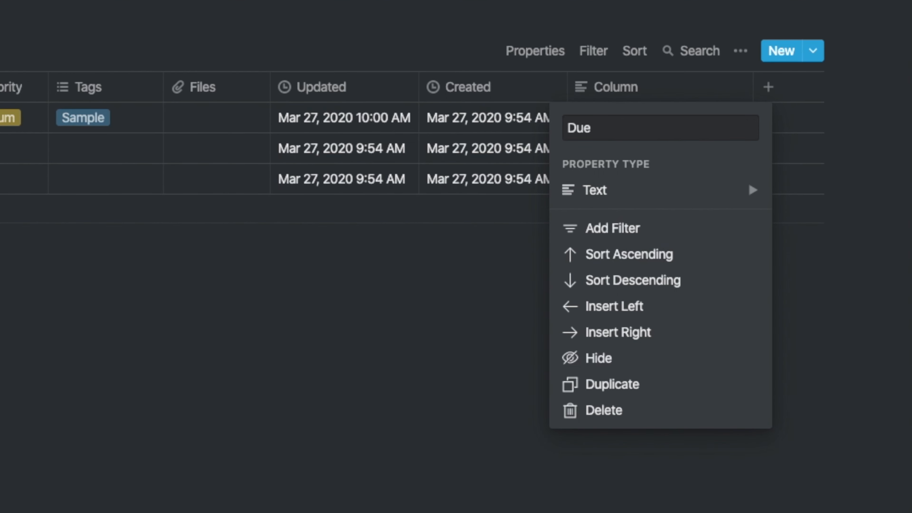
{"action": "left_click", "coordinate": [621, 190]}
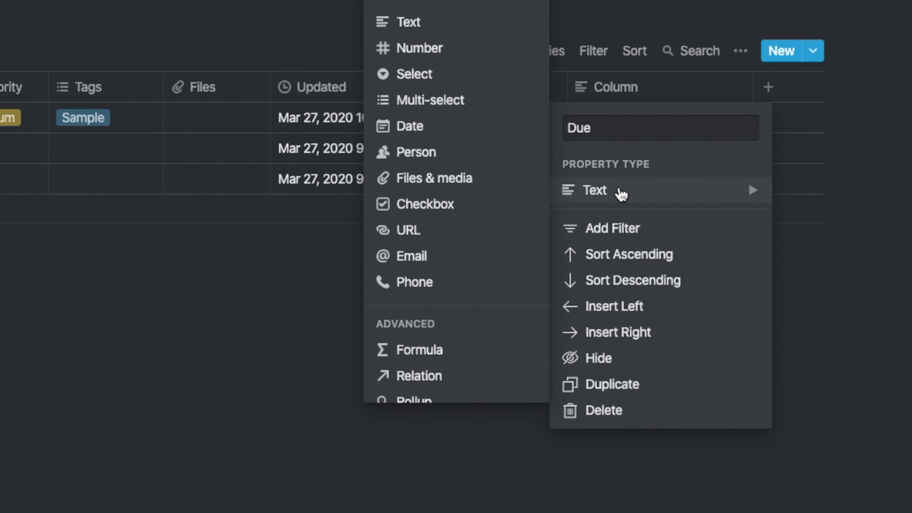
{"action": "scroll", "coordinate": [464, 307], "scroll_direction": "down", "scroll_amount": 3}
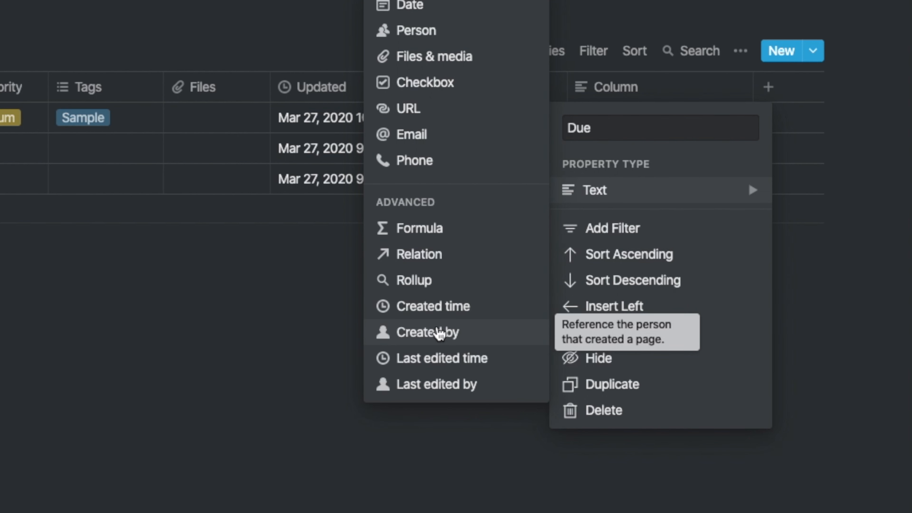
{"action": "scroll", "coordinate": [434, 302], "scroll_direction": "up", "scroll_amount": 3}
{"action": "left_click", "coordinate": [417, 125]}
{"action": "left_click_drag", "start_coordinate": [691, 88], "coordinate": [375, 71]}
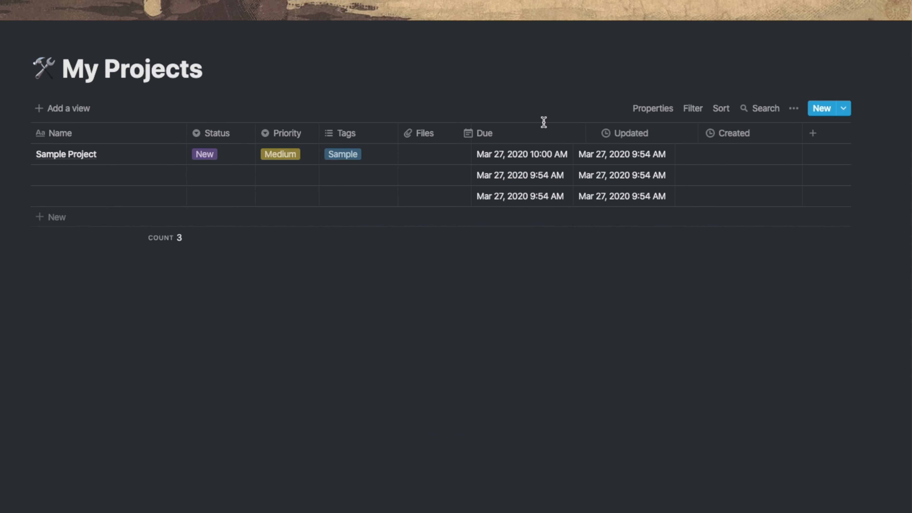
Set the Sample Project's Due date to Mar 31, 2020 and narrow the Due column to fit the date.
{"action": "left_click", "coordinate": [515, 154]}
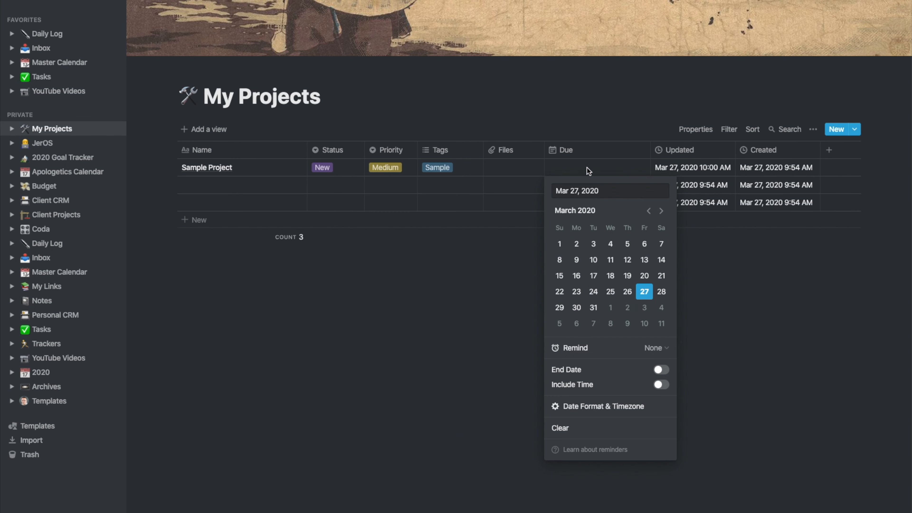
{"action": "left_click", "coordinate": [593, 307]}
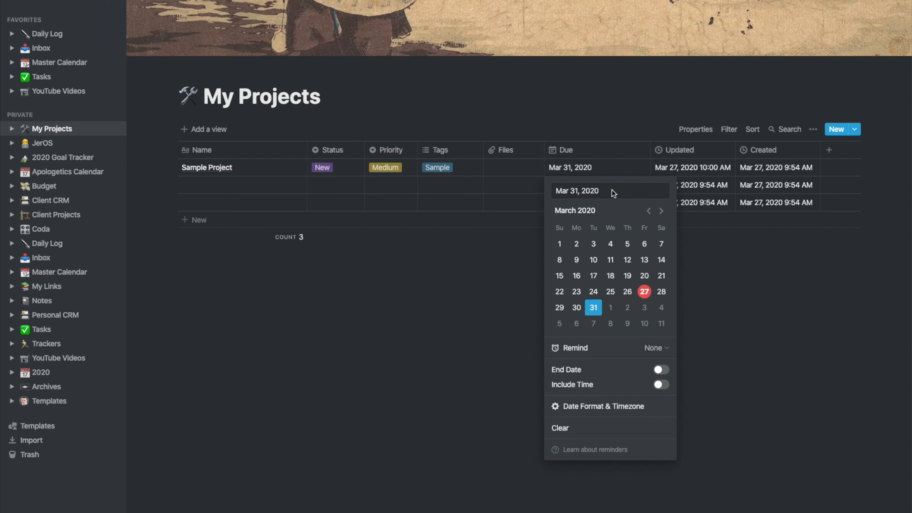
{"action": "left_click", "coordinate": [642, 110]}
{"action": "left_click_drag", "start_coordinate": [650, 150], "coordinate": [597, 150]}
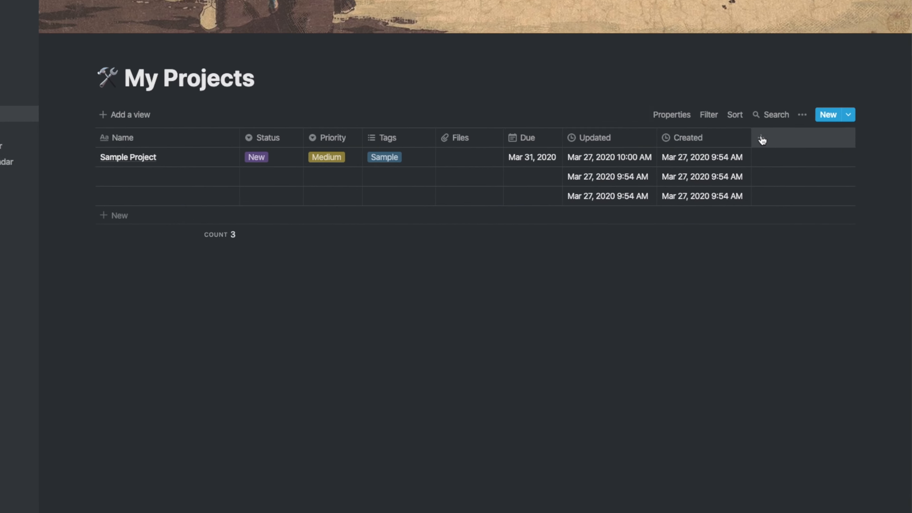
Add a Relation column named Notebook linked to the Notes database and place it between Due and Updated.
{"action": "left_click", "coordinate": [762, 140]}
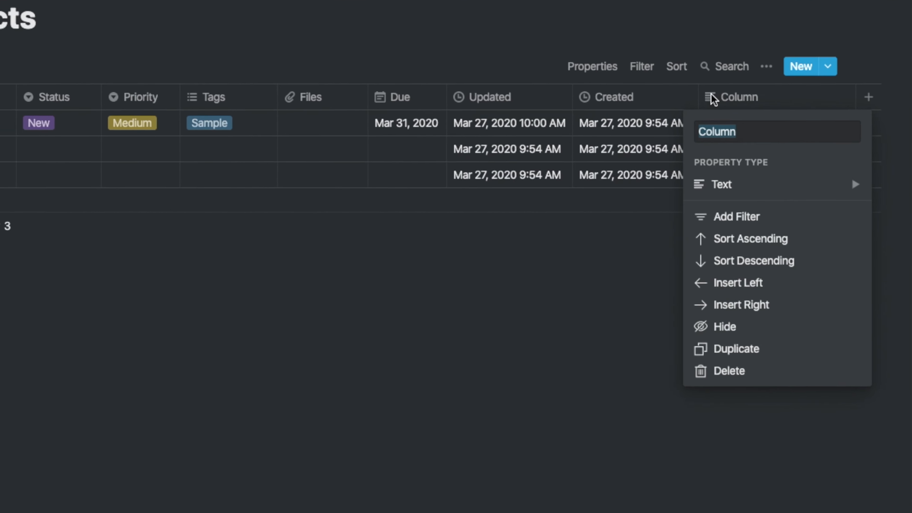
{"action": "type", "text": "Note"}
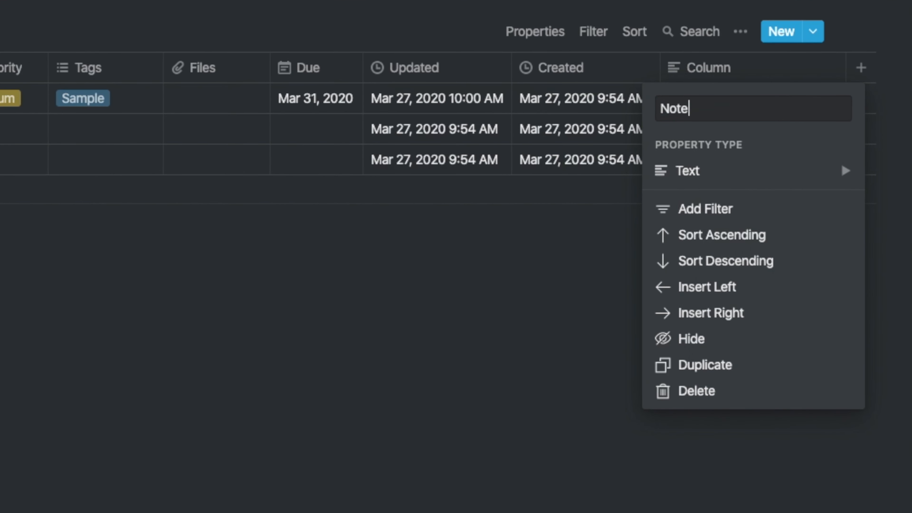
{"action": "type", "text": "book"}
{"action": "left_click", "coordinate": [743, 176]}
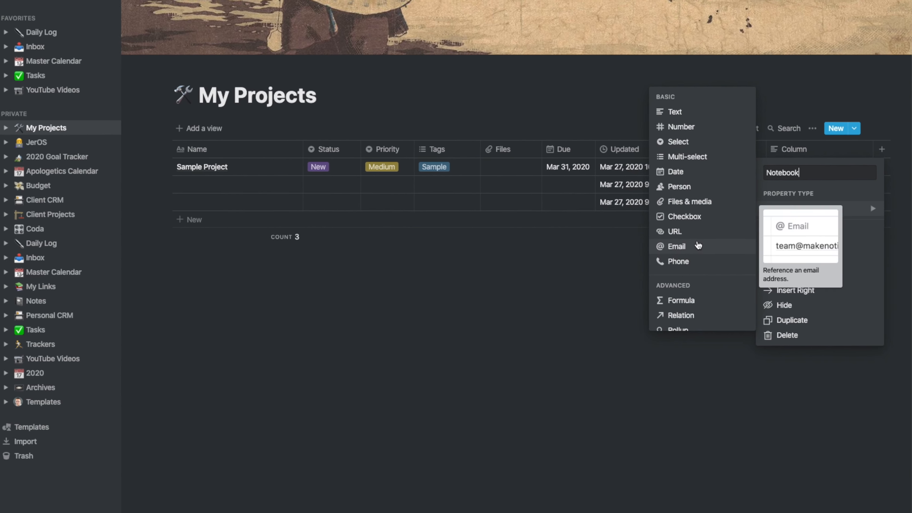
{"action": "scroll", "coordinate": [698, 246], "scroll_direction": "down", "scroll_amount": 3}
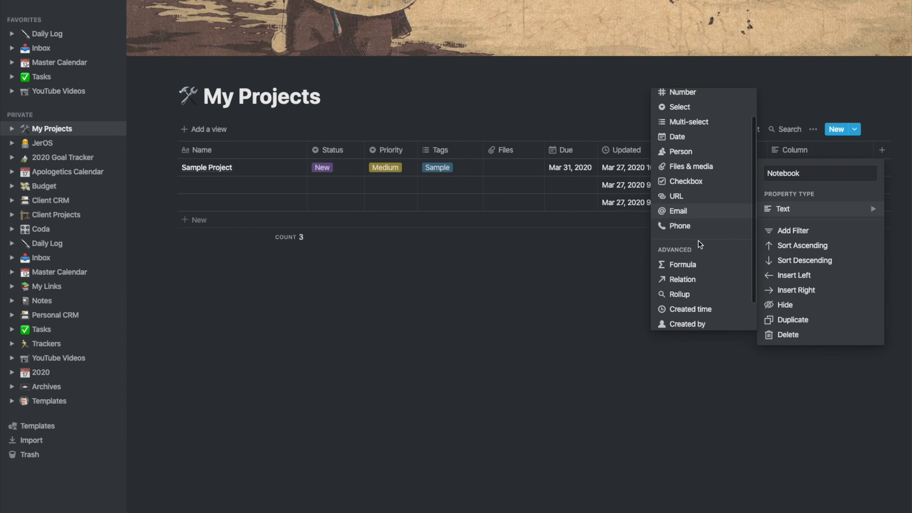
{"action": "left_click", "coordinate": [686, 259]}
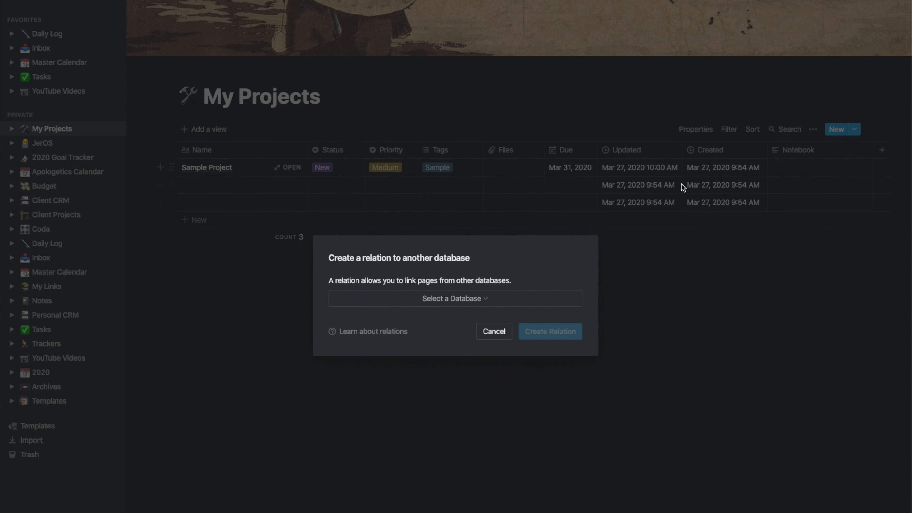
{"action": "left_click", "coordinate": [448, 298]}
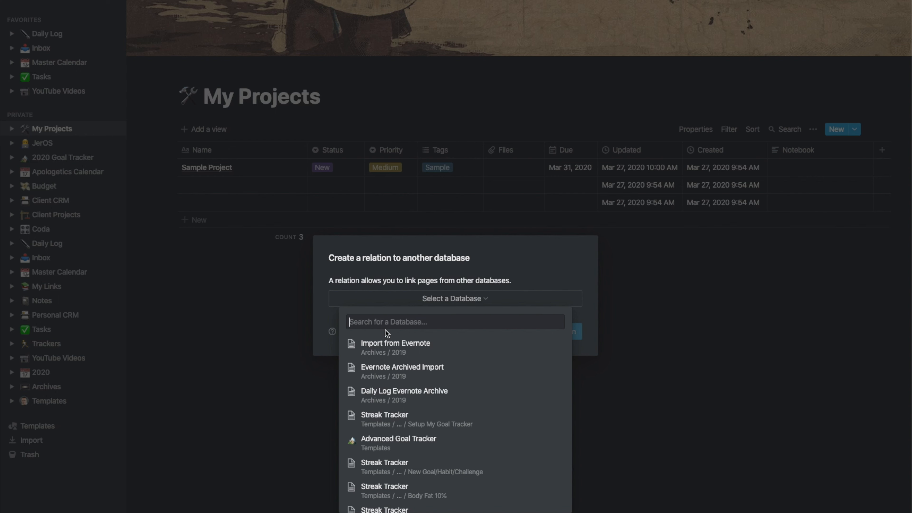
{"action": "type", "text": "notes"}
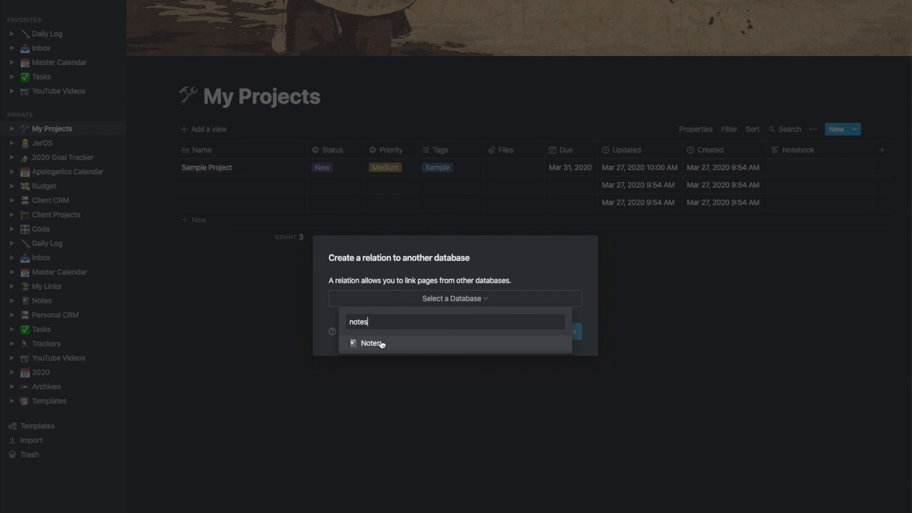
{"action": "left_click", "coordinate": [383, 343]}
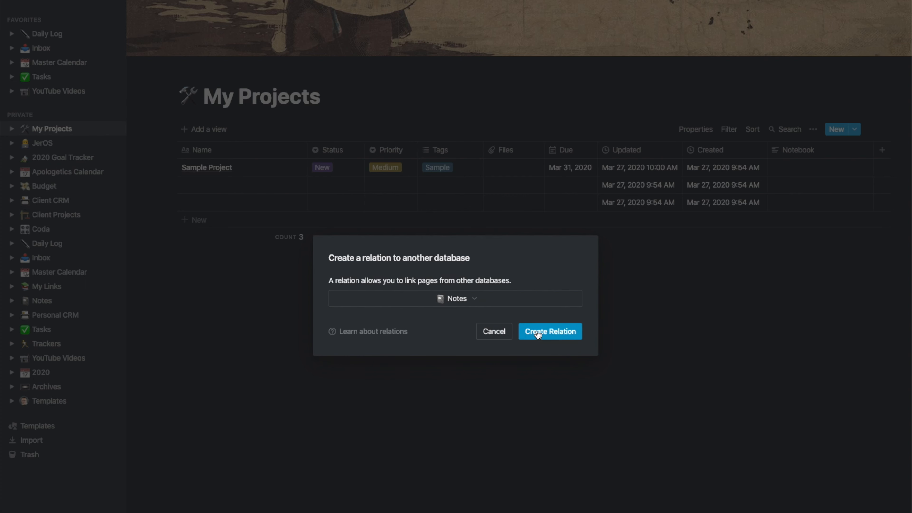
{"action": "left_click", "coordinate": [538, 332]}
{"action": "left_click_drag", "start_coordinate": [873, 148], "coordinate": [629, 141]}
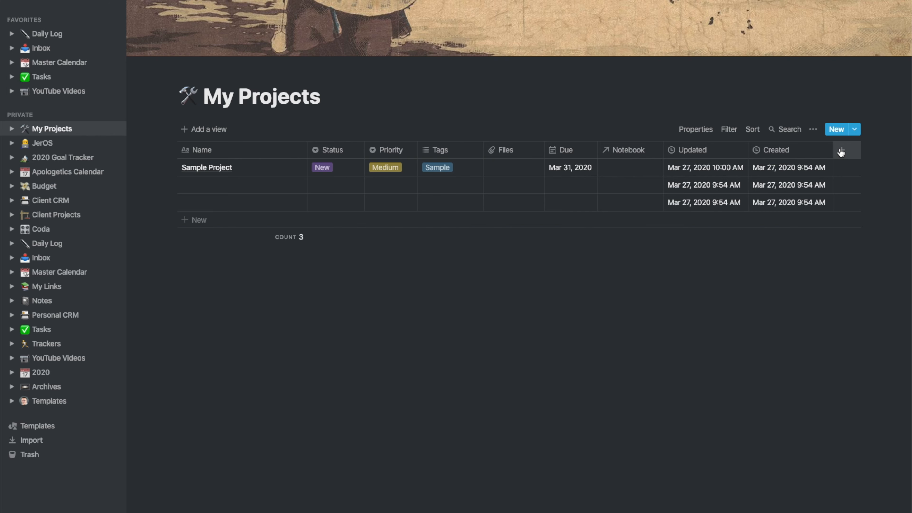
Add a column named DailyLog with the Relation property type, linked to the Daily Log database.
{"action": "left_click", "coordinate": [841, 153]}
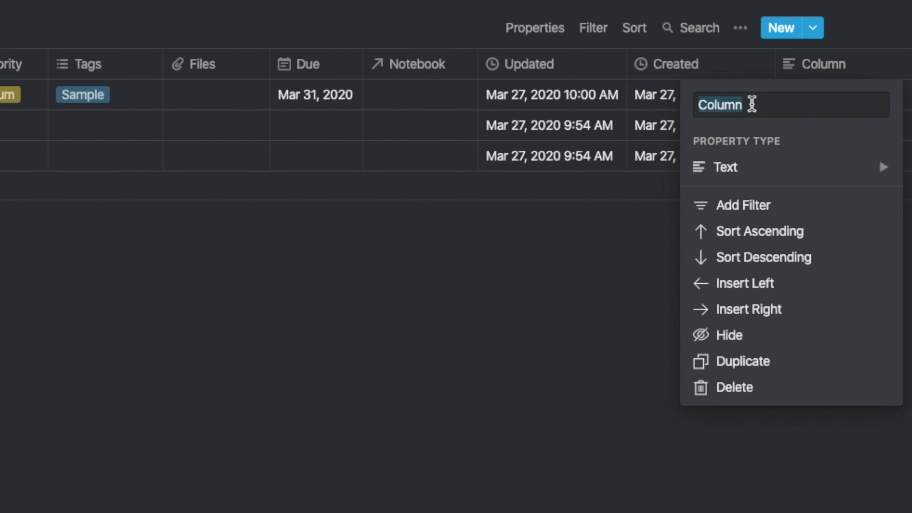
{"action": "type", "text": "DailyLog"}
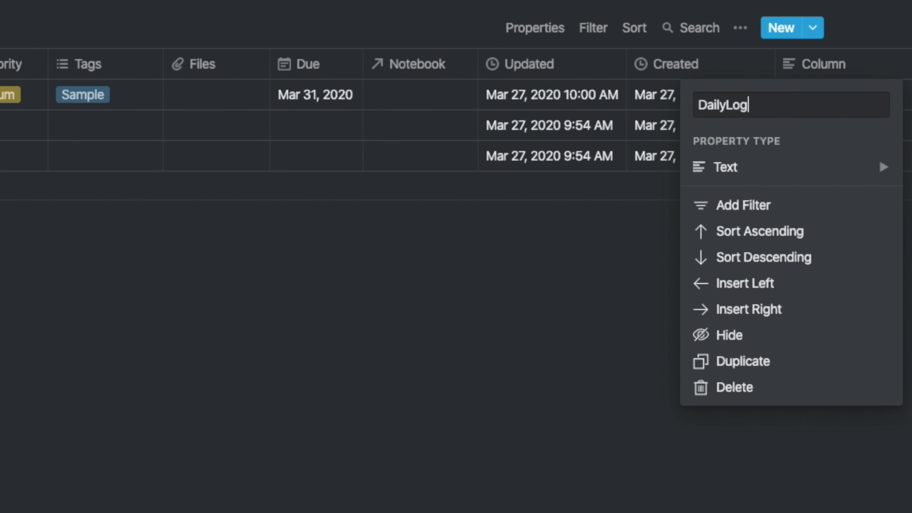
{"action": "left_click", "coordinate": [742, 167]}
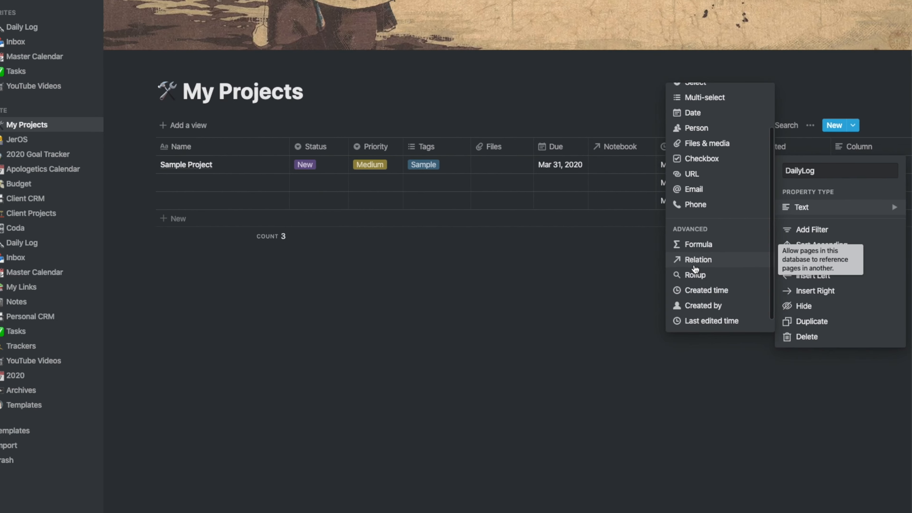
{"action": "left_click", "coordinate": [696, 260]}
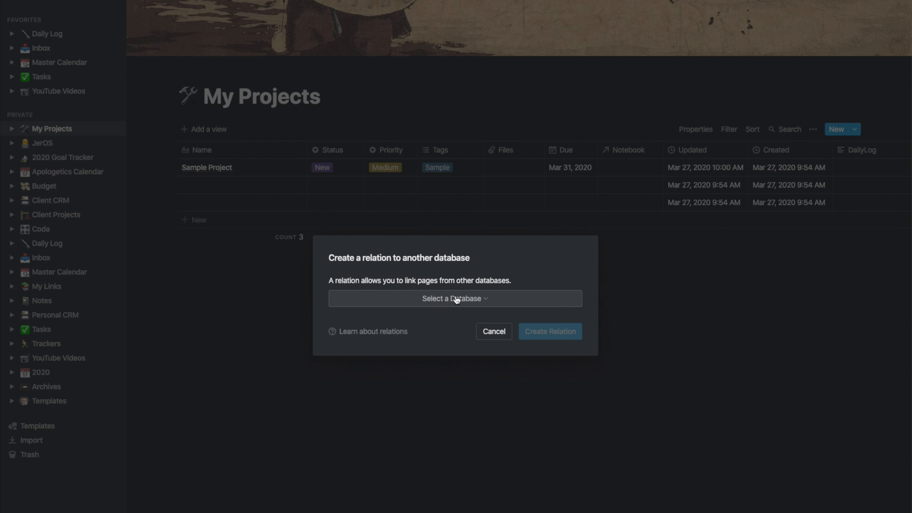
{"action": "left_click", "coordinate": [469, 298]}
{"action": "type", "text": "daily"}
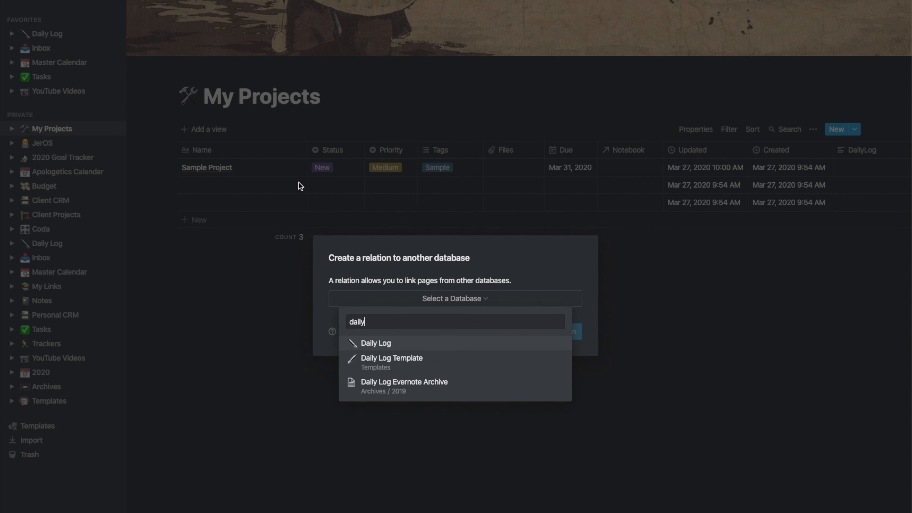
{"action": "left_click", "coordinate": [377, 343]}
{"action": "left_click", "coordinate": [550, 331]}
Move the DailyLog column between Notebook and Updated, and narrow the Notebook and DailyLog columns to fit their headers.
{"action": "left_click_drag", "start_coordinate": [883, 149], "coordinate": [622, 146]}
{"action": "left_click_drag", "start_coordinate": [677, 150], "coordinate": [626, 148]}
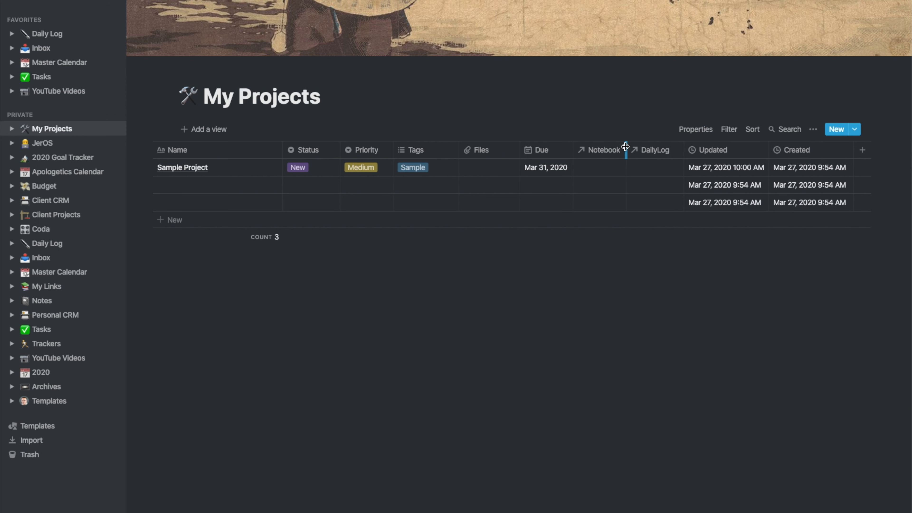
{"action": "left_click_drag", "start_coordinate": [684, 148], "coordinate": [678, 148]}
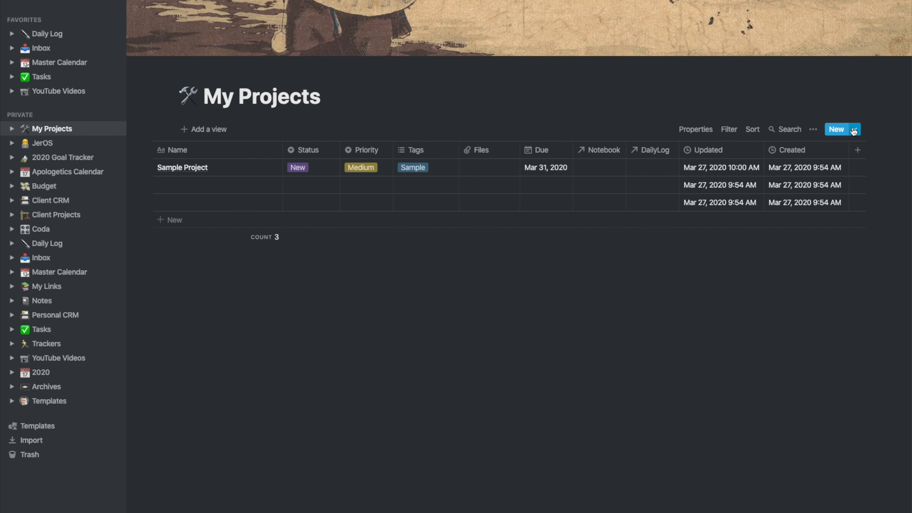
Add a Relation column named Calendar linked to the Master Calendar database and place it between DailyLog and Updated.
{"action": "left_click", "coordinate": [857, 150]}
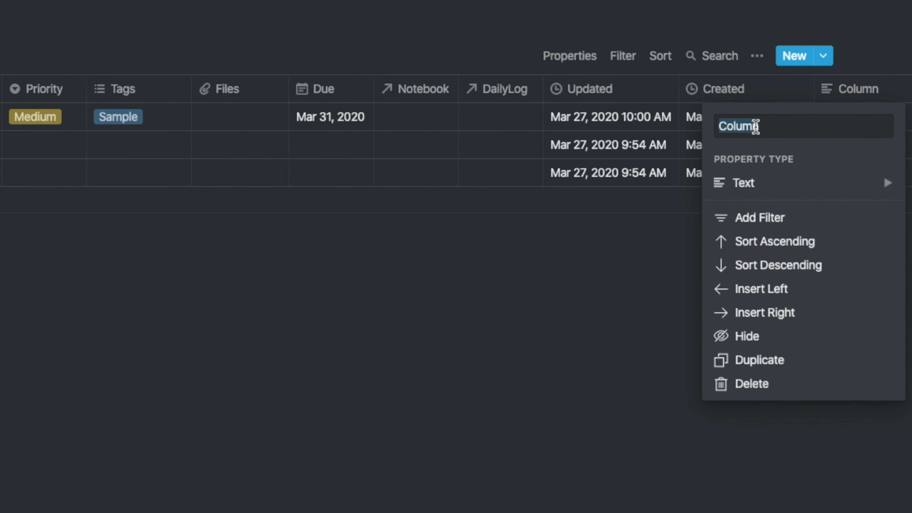
{"action": "type", "text": "Calendar"}
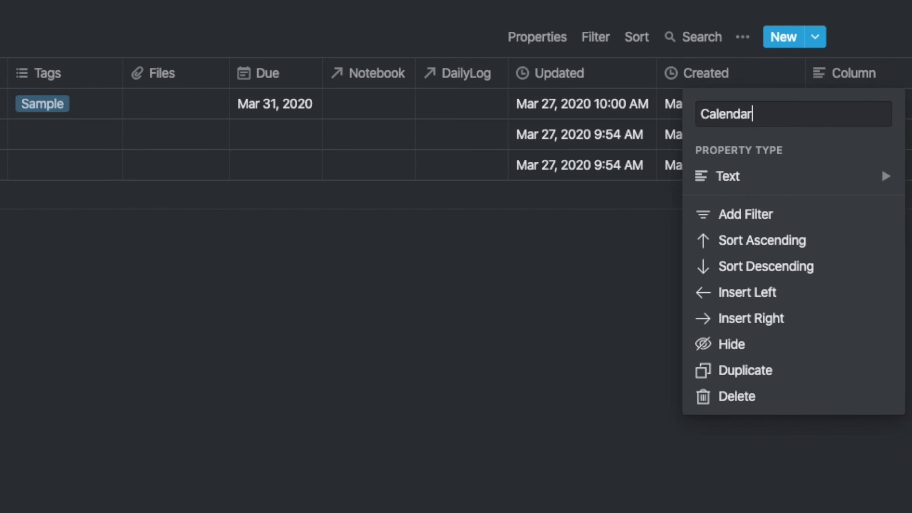
{"action": "mouse_move", "coordinate": [778, 180]}
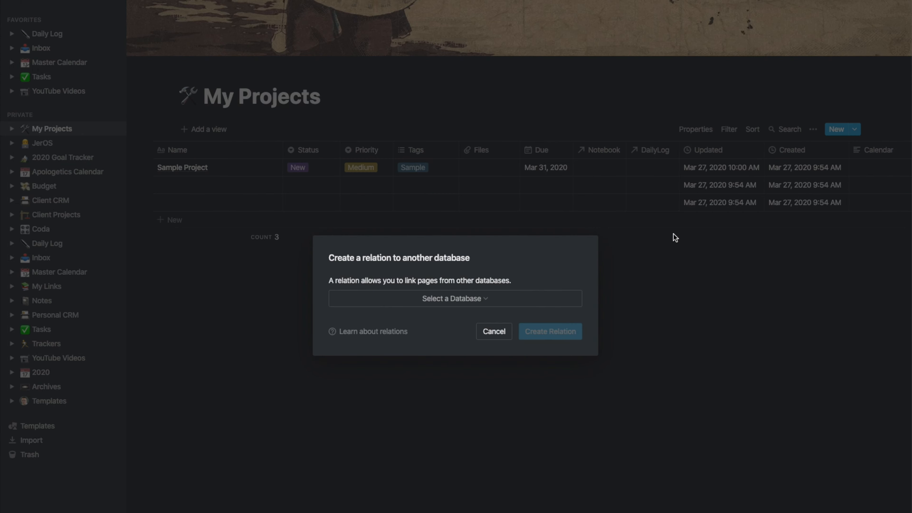
{"action": "left_click", "coordinate": [451, 299]}
{"action": "type", "text": "master cal"}
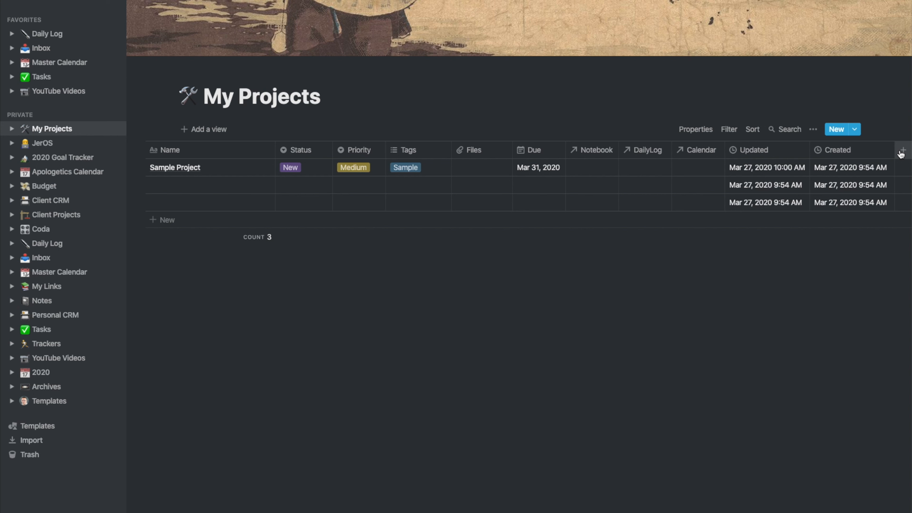
Add a Relation column named Tasks linked to the Tasks database and place it between Due and Notebook.
{"action": "left_click", "coordinate": [901, 150]}
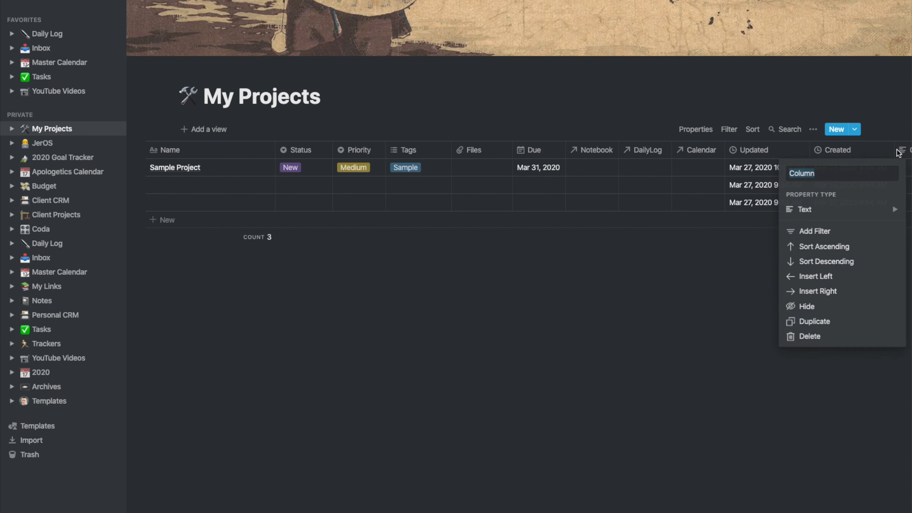
{"action": "type", "text": "Tas"}
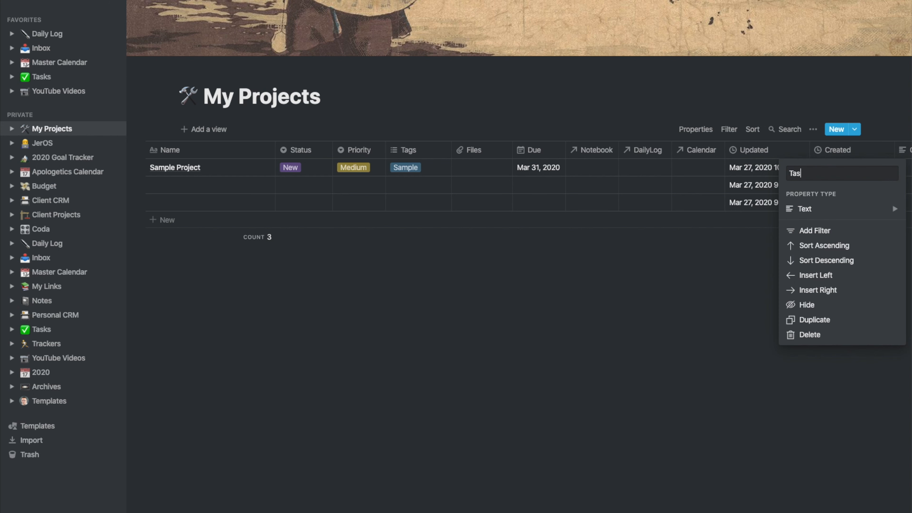
{"action": "type", "text": "ks"}
{"action": "left_click", "coordinate": [819, 209]}
{"action": "scroll", "coordinate": [701, 275], "scroll_direction": "down", "scroll_amount": 1}
{"action": "scroll", "coordinate": [700, 275], "scroll_direction": "down", "scroll_amount": 1}
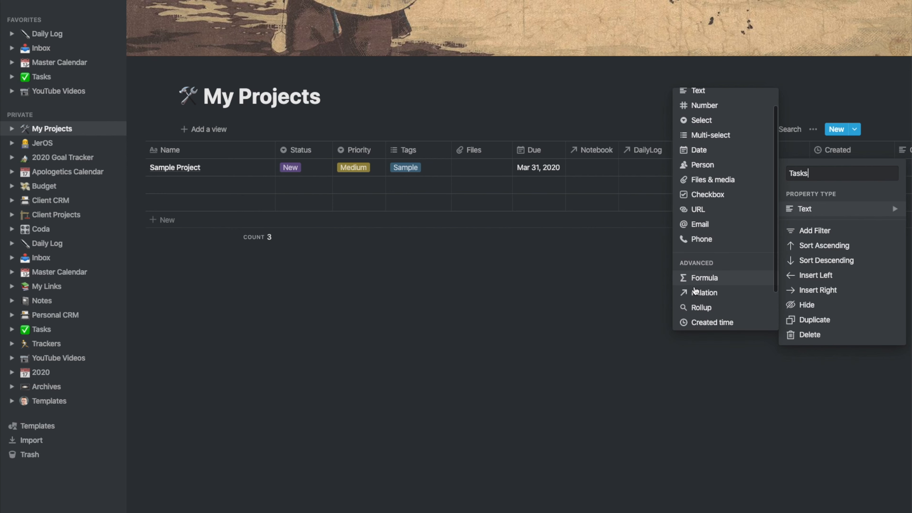
{"action": "left_click", "coordinate": [695, 293]}
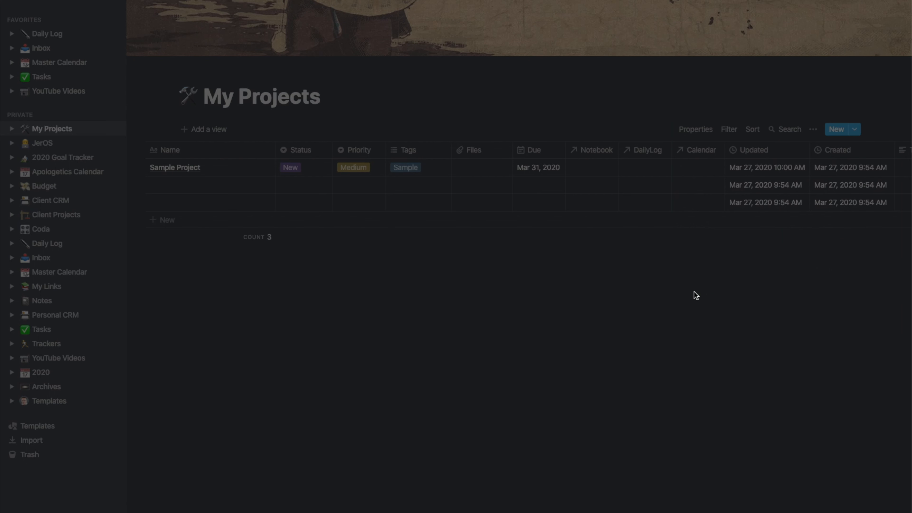
{"action": "left_click", "coordinate": [444, 296]}
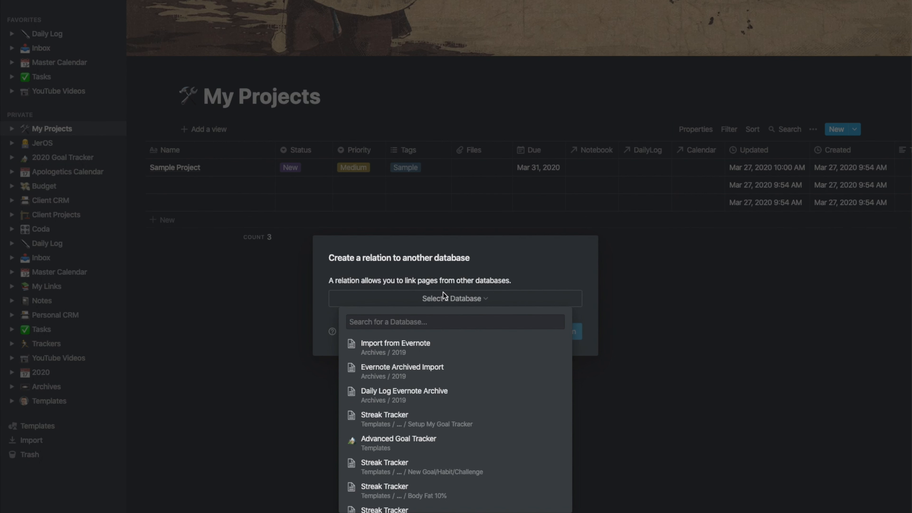
{"action": "type", "text": "task"}
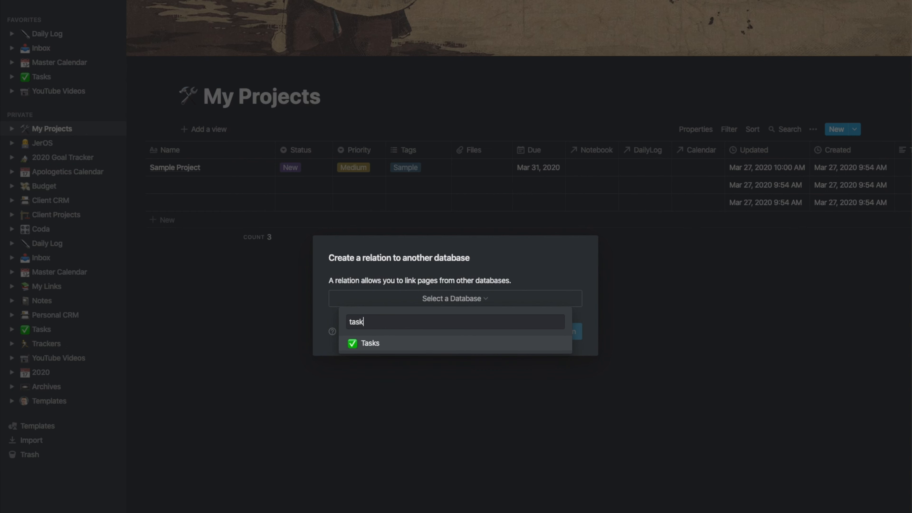
{"action": "key", "text": "Return"}
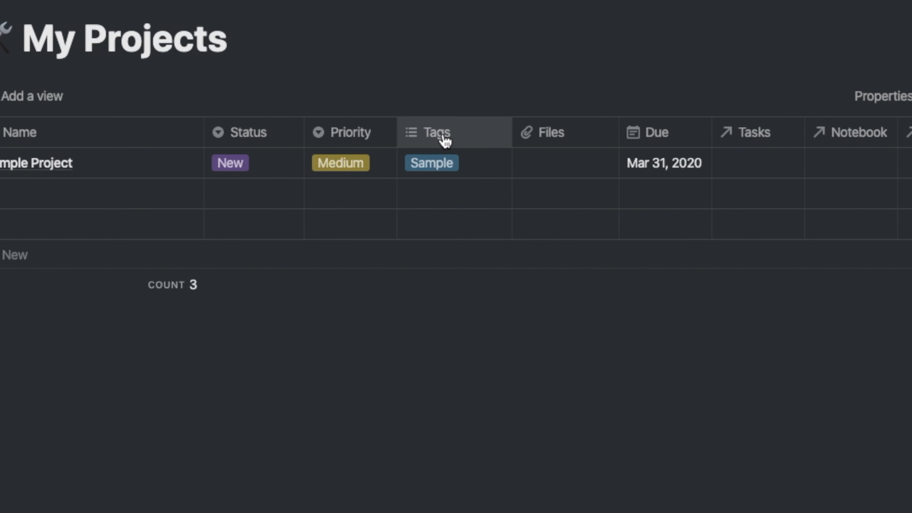
Delete the Sample option from the Tags column and confirm its removal.
{"action": "left_click", "coordinate": [443, 166]}
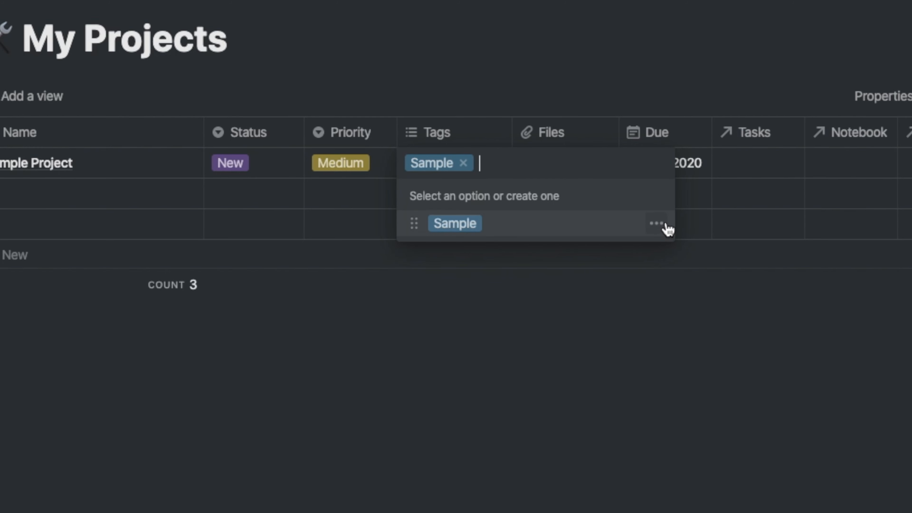
{"action": "left_click", "coordinate": [664, 229]}
{"action": "left_click", "coordinate": [585, 302]}
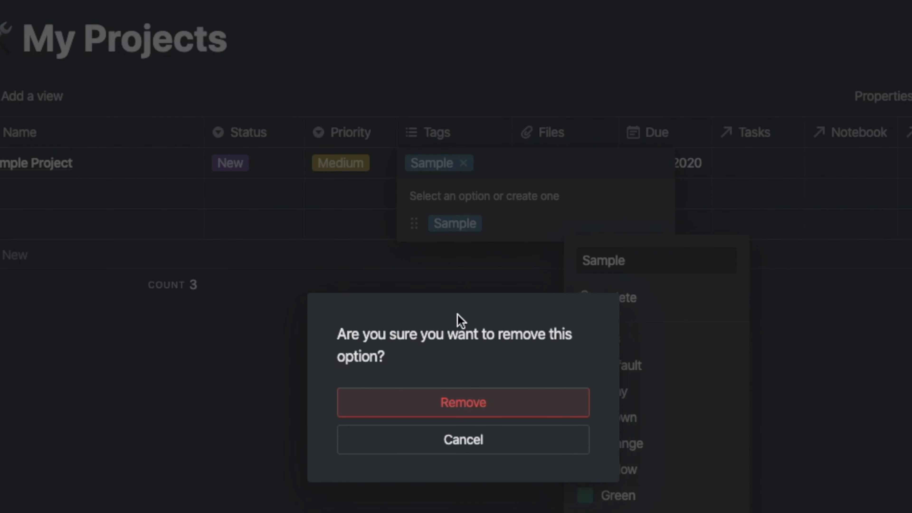
{"action": "left_click", "coordinate": [474, 401]}
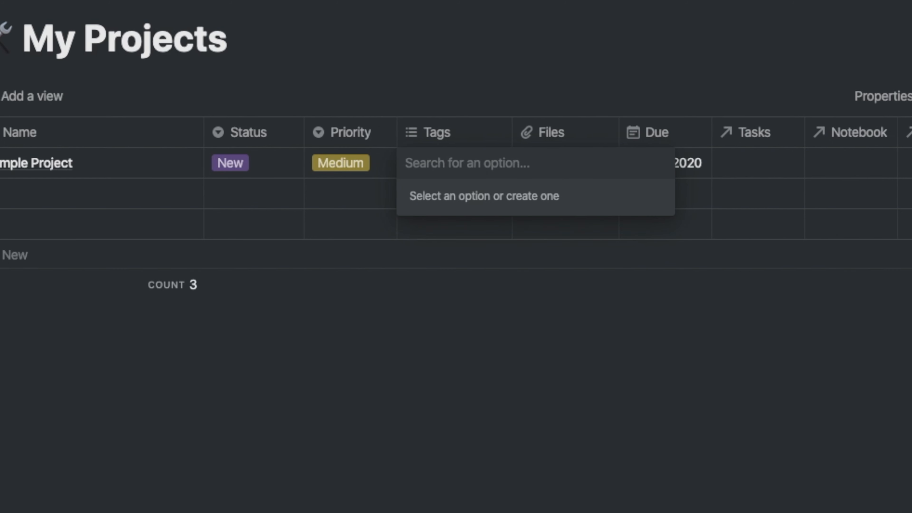
Create the tags Household and Person in the Sample Project's Tags cell.
{"action": "type", "text": "Household"}
{"action": "key", "text": "Return"}
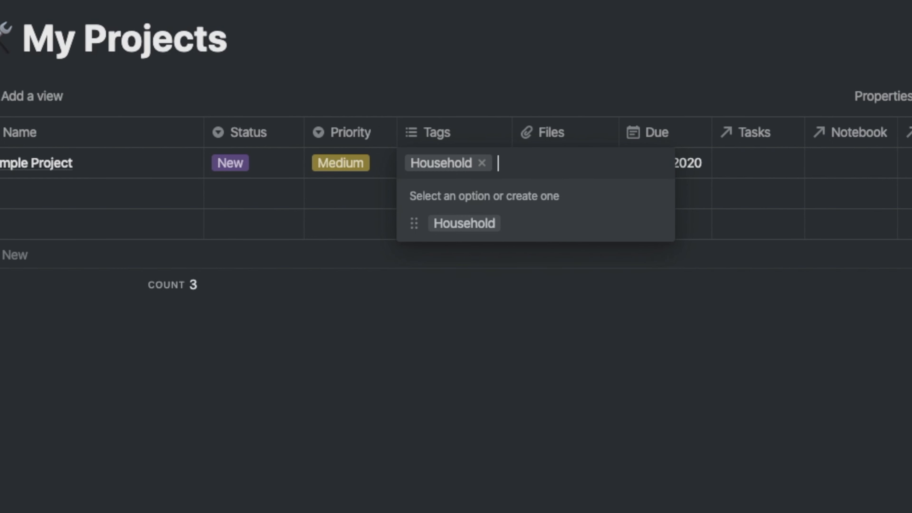
{"action": "type", "text": "Person"}
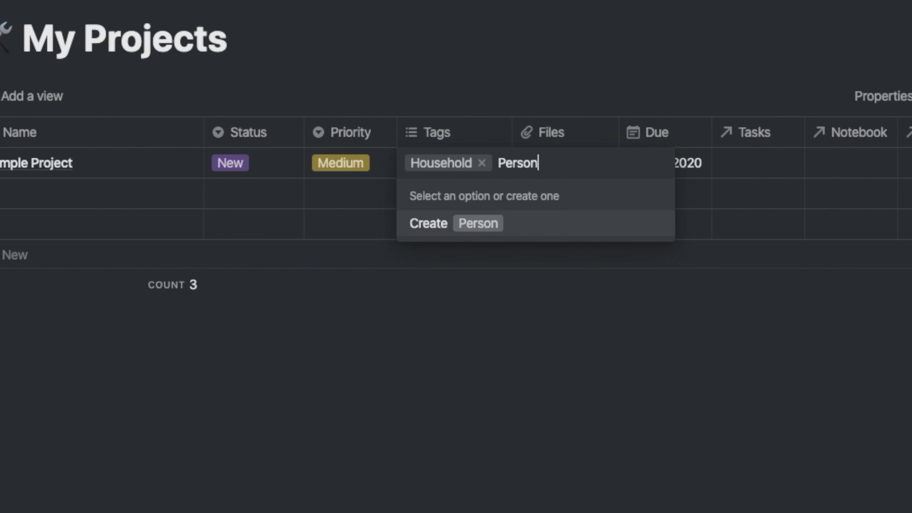
{"action": "key", "text": "Return"}
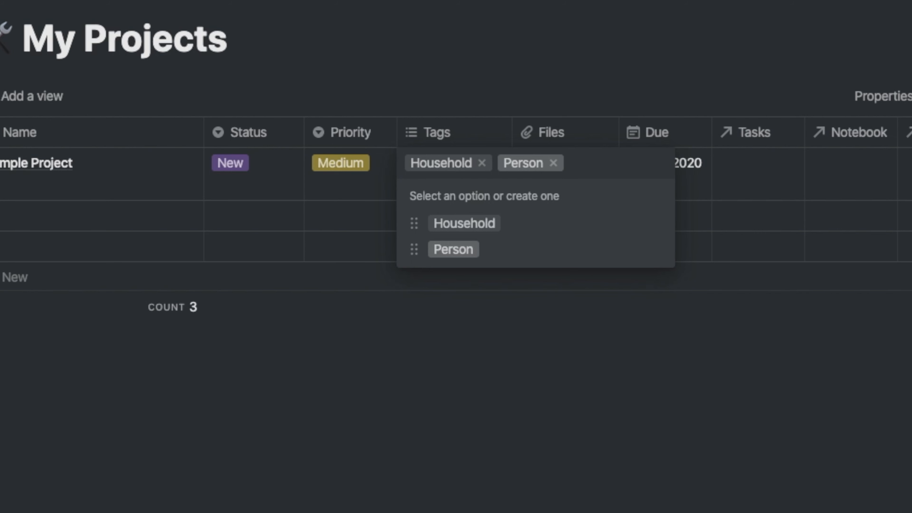
Color the Person tag green and the Household tag red.
{"action": "mouse_move", "coordinate": [549, 260]}
{"action": "left_click", "coordinate": [660, 254]}
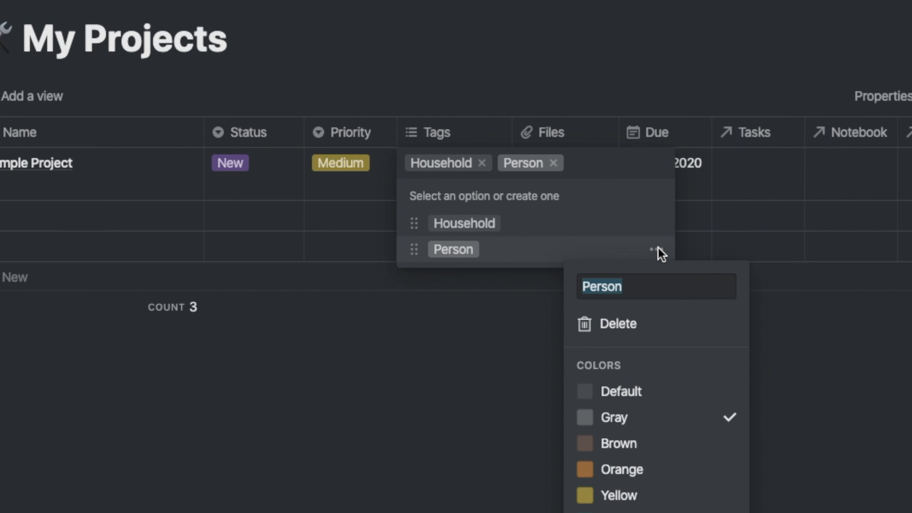
{"action": "left_click", "coordinate": [619, 511]}
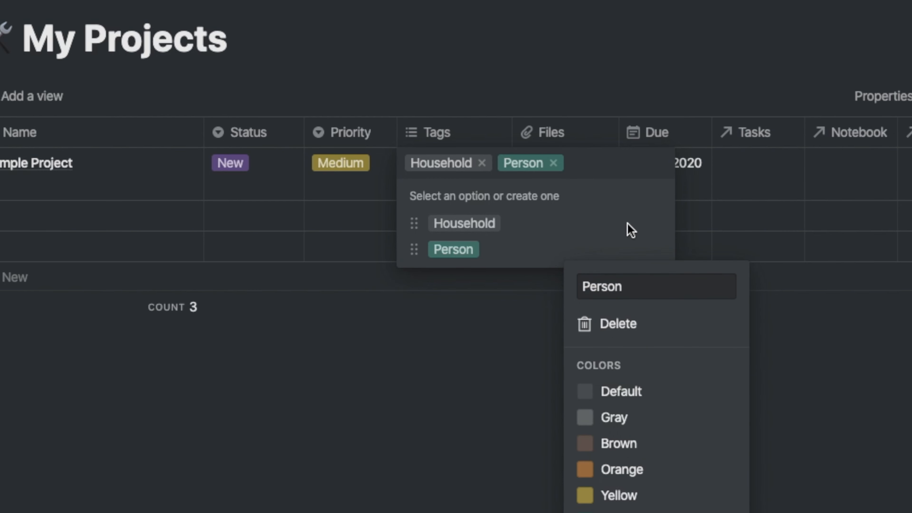
{"action": "left_click", "coordinate": [613, 225]}
{"action": "left_click", "coordinate": [660, 225]}
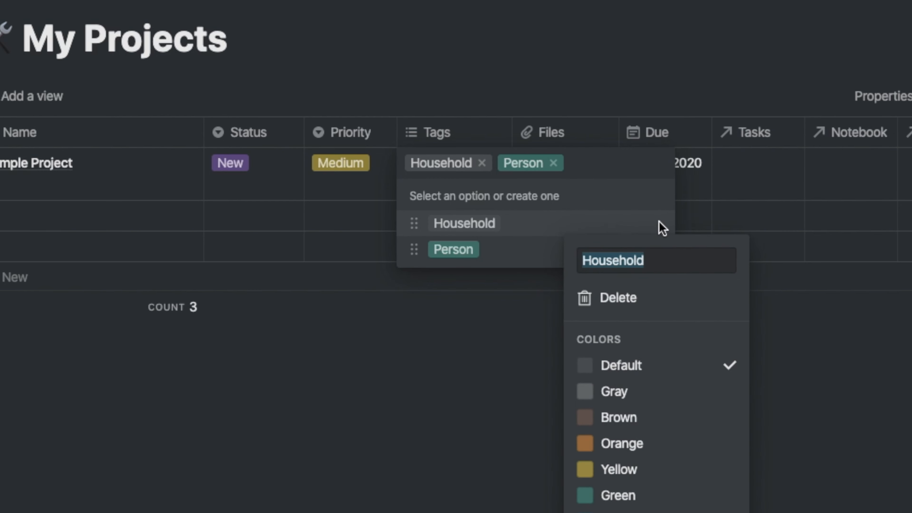
{"action": "left_click", "coordinate": [616, 512]}
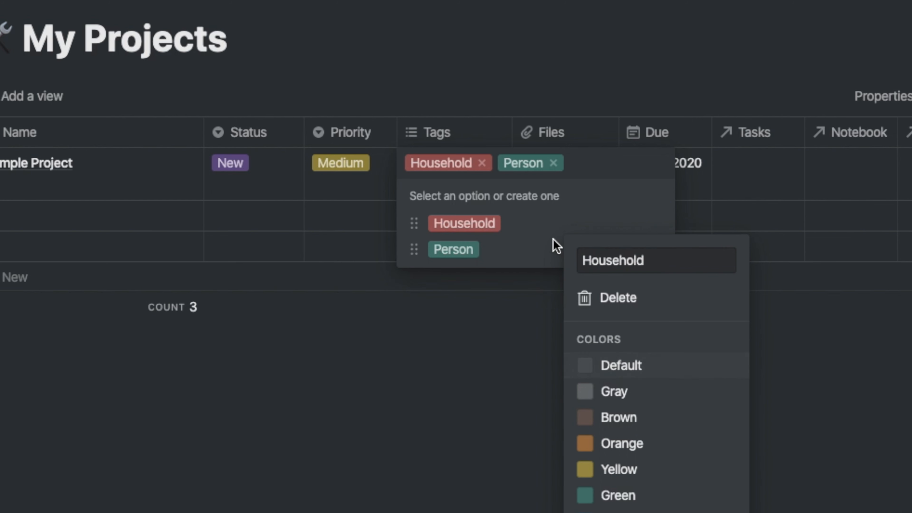
{"action": "left_click", "coordinate": [550, 229]}
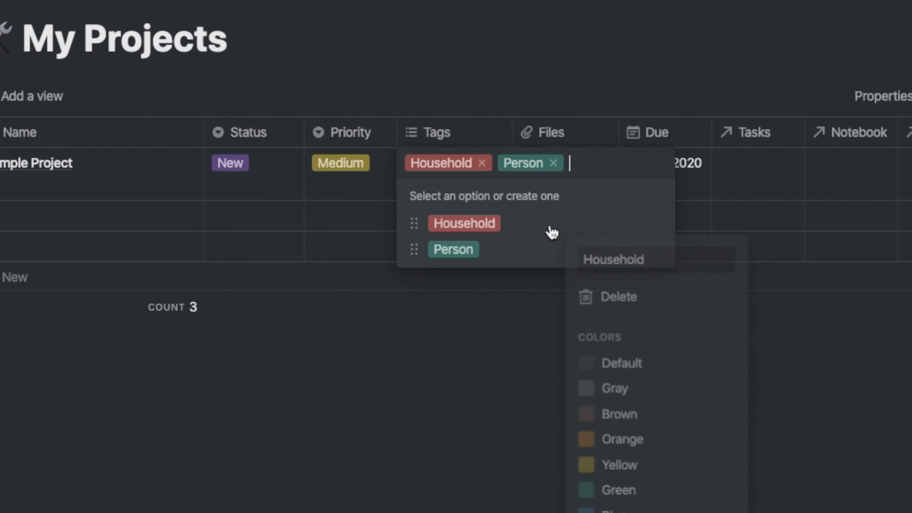
Remove both tags from the Sample Project and reapply Household and Person from the option list.
{"action": "left_click", "coordinate": [554, 163]}
{"action": "left_click", "coordinate": [482, 163]}
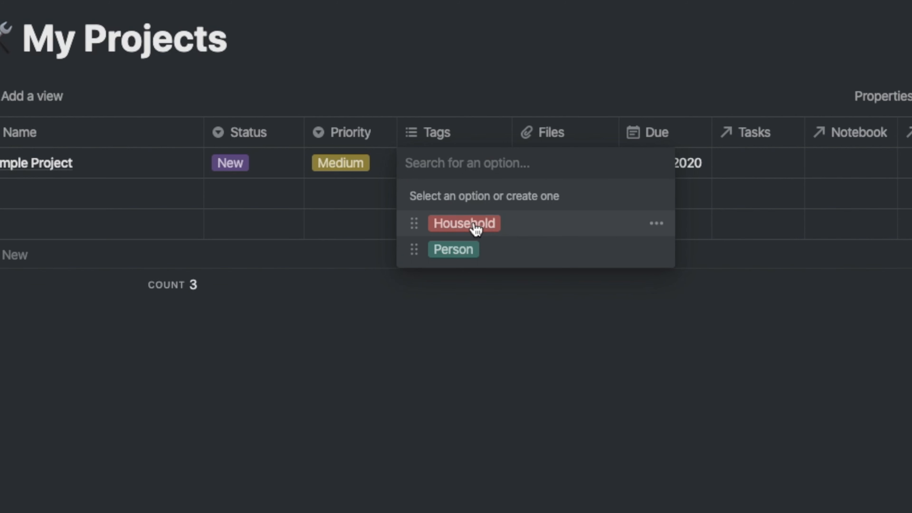
{"action": "left_click", "coordinate": [477, 227]}
{"action": "left_click", "coordinate": [453, 251]}
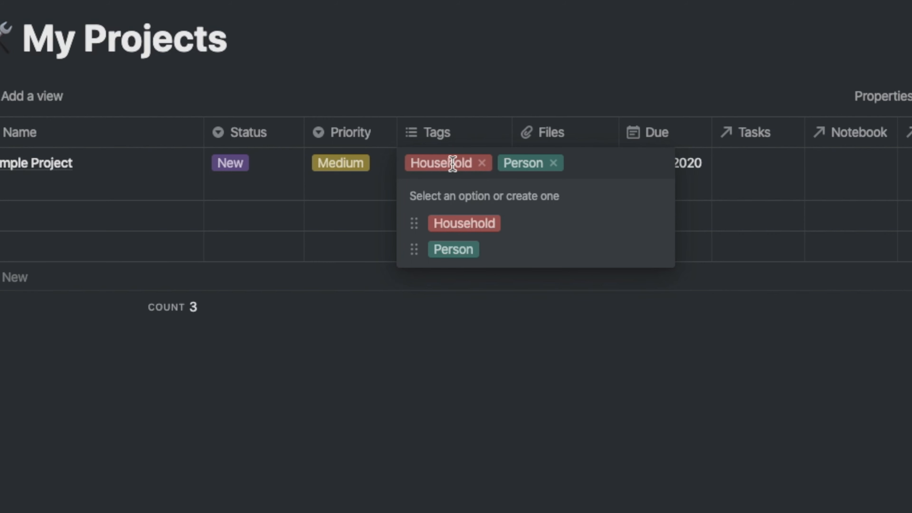
Rename the Person tag option to Personal.
{"action": "mouse_move", "coordinate": [478, 257]}
{"action": "left_click", "coordinate": [656, 251]}
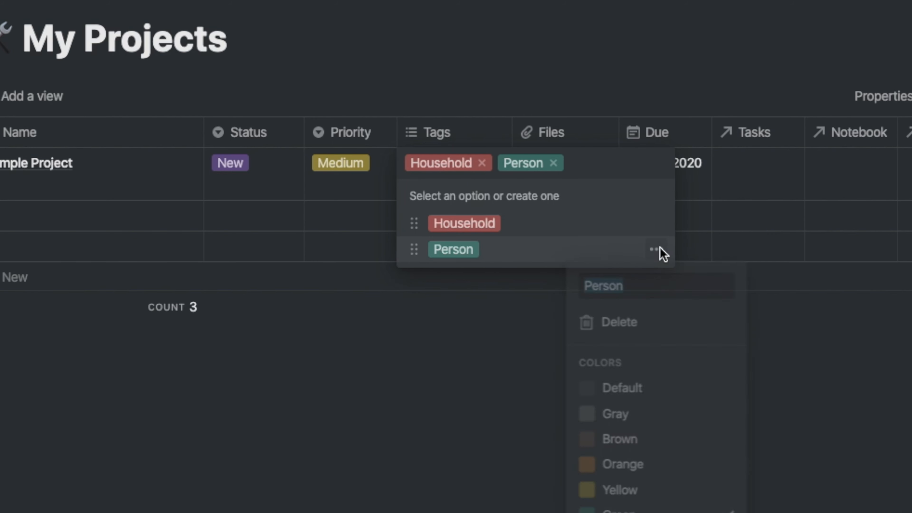
{"action": "left_click", "coordinate": [634, 288]}
{"action": "type", "text": "al"}
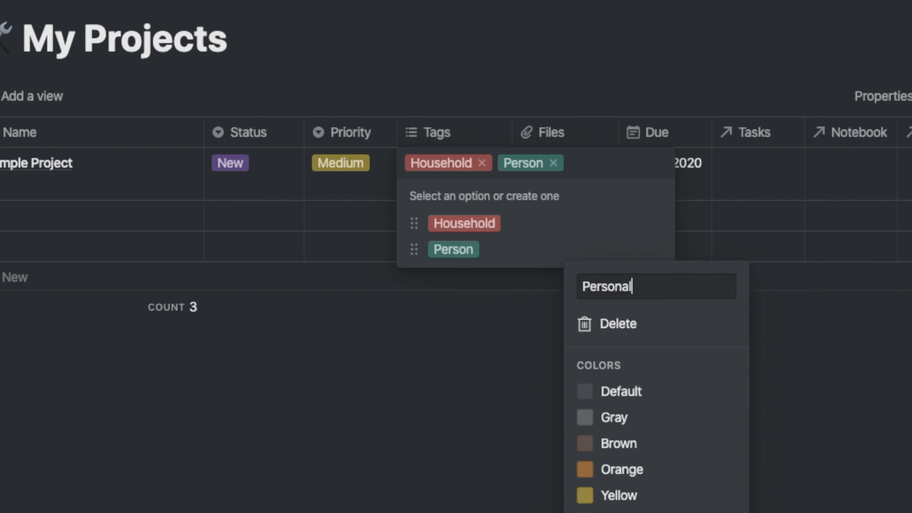
{"action": "key", "text": "Return"}
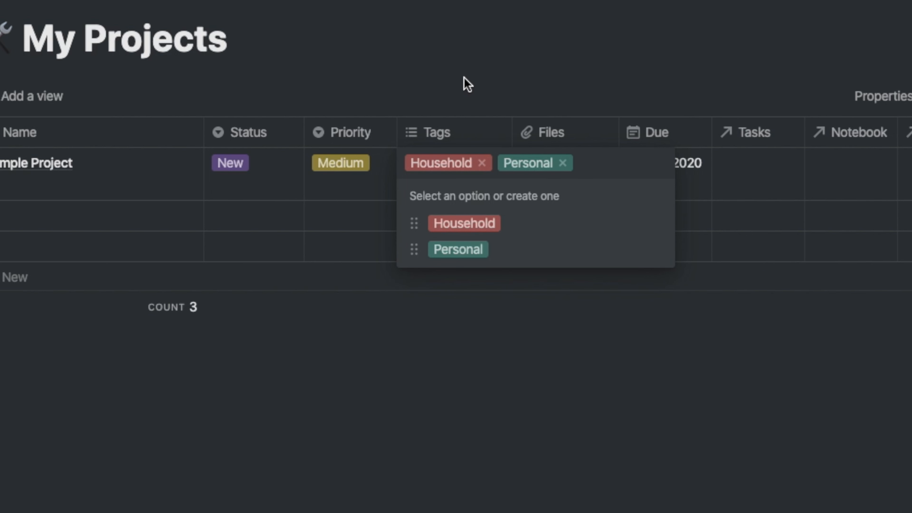
Remove the Household and Personal tags from the Sample Project, leaving its Tags cell empty.
{"action": "left_click", "coordinate": [481, 164]}
{"action": "left_click", "coordinate": [471, 163]}
{"action": "key", "text": "Escape"}
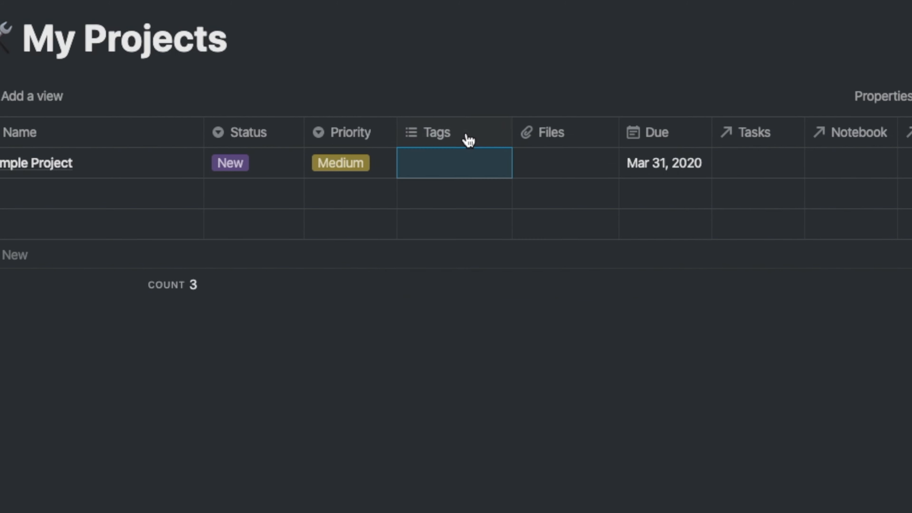
Rename the Tags column to Areas.
{"action": "left_click", "coordinate": [441, 133]}
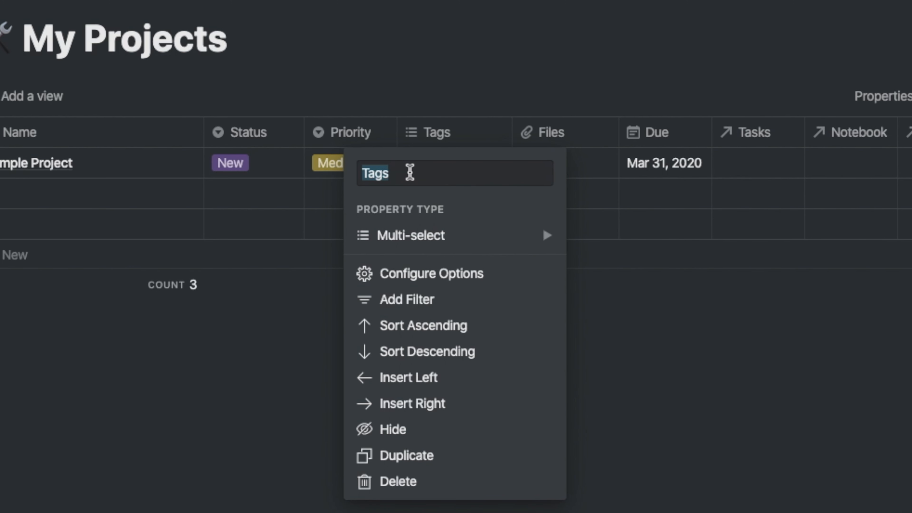
{"action": "type", "text": "Areas"}
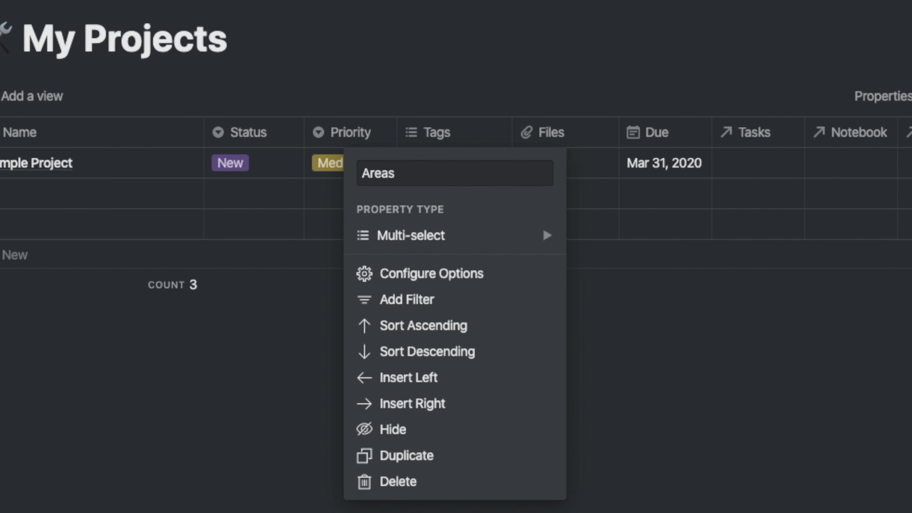
{"action": "key", "text": "Return"}
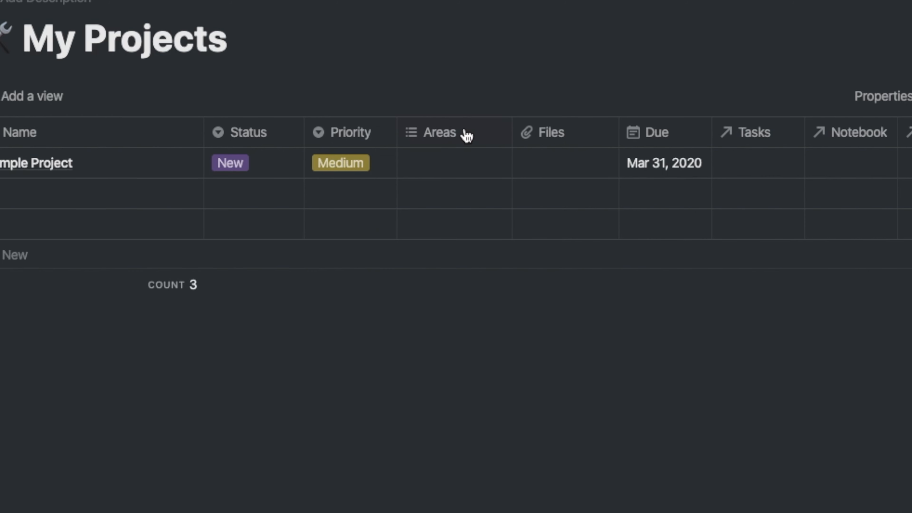
Review the Sample Project's available Areas options and the upload choices in its Files cell.
{"action": "left_click", "coordinate": [446, 165]}
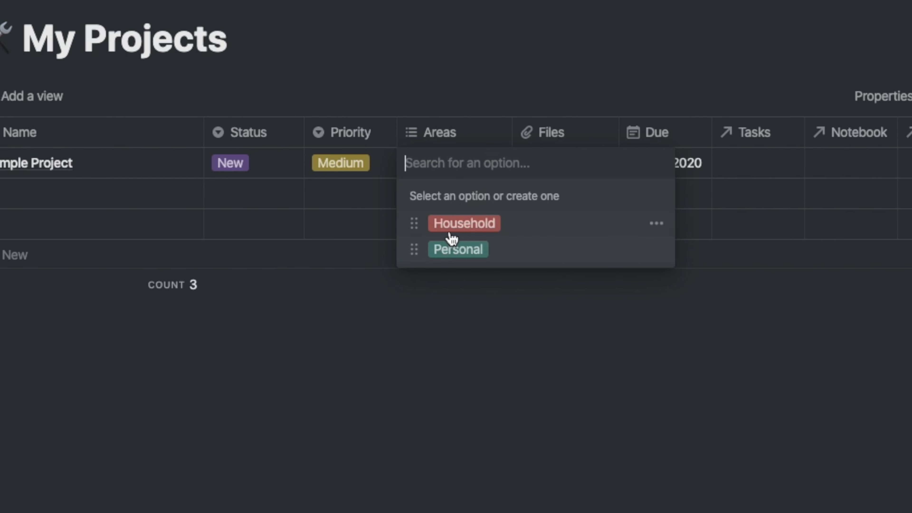
{"action": "left_click", "coordinate": [446, 82]}
{"action": "left_click", "coordinate": [584, 166]}
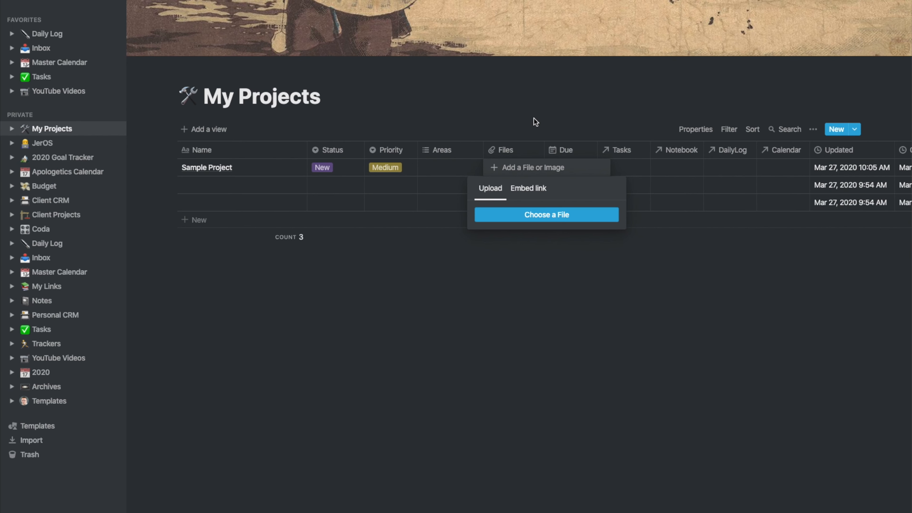
{"action": "left_click", "coordinate": [534, 118]}
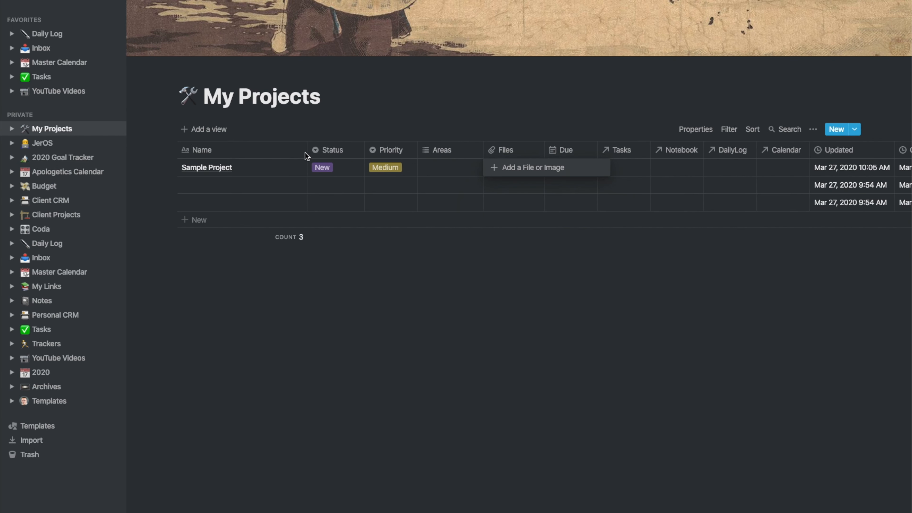
Open the Sample Project entry as a page to view its properties.
{"action": "left_click", "coordinate": [291, 175]}
{"action": "left_click", "coordinate": [289, 170]}
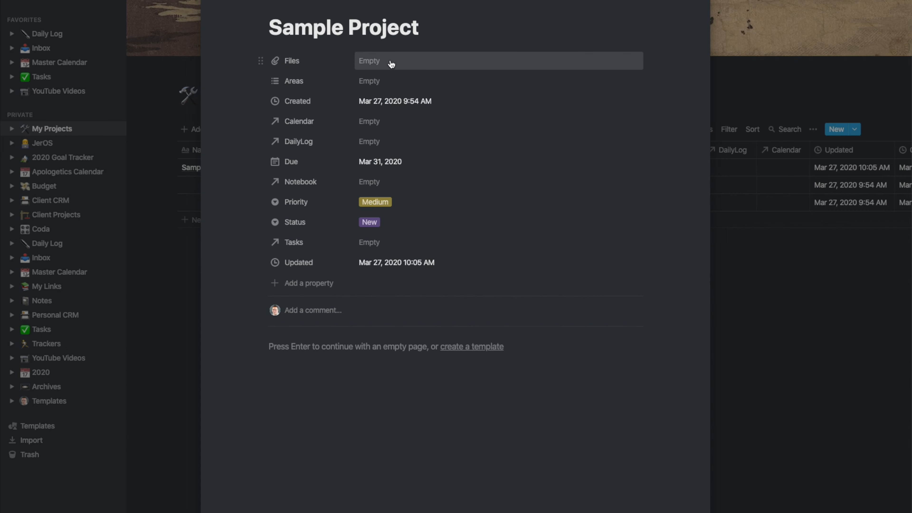
Examine the upload and embed options for adding a file in the Sample Project's Files cell.
{"action": "left_click", "coordinate": [766, 74]}
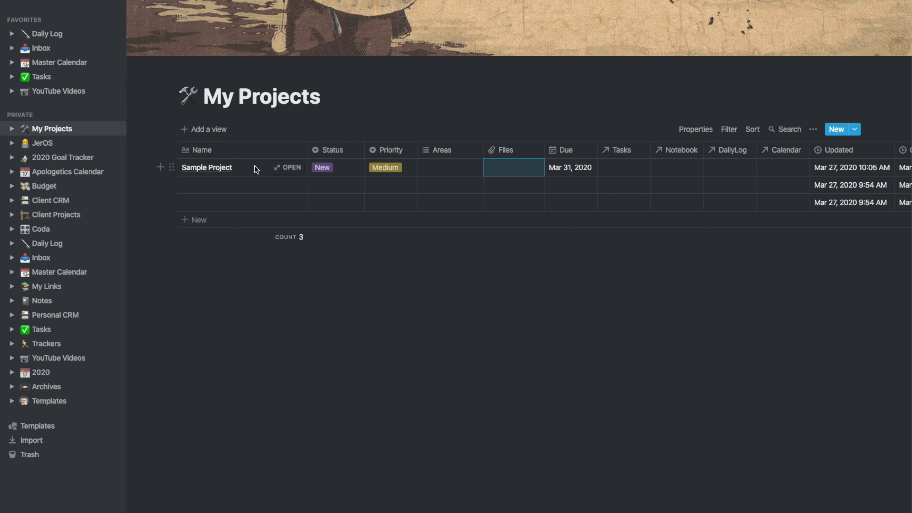
{"action": "left_click", "coordinate": [513, 172]}
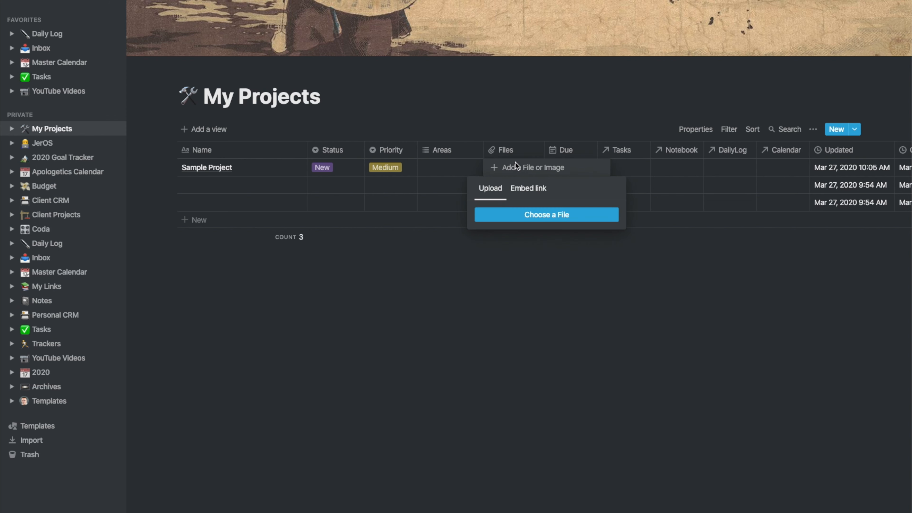
{"action": "key", "text": "Escape"}
{"action": "key", "text": "Escape"}
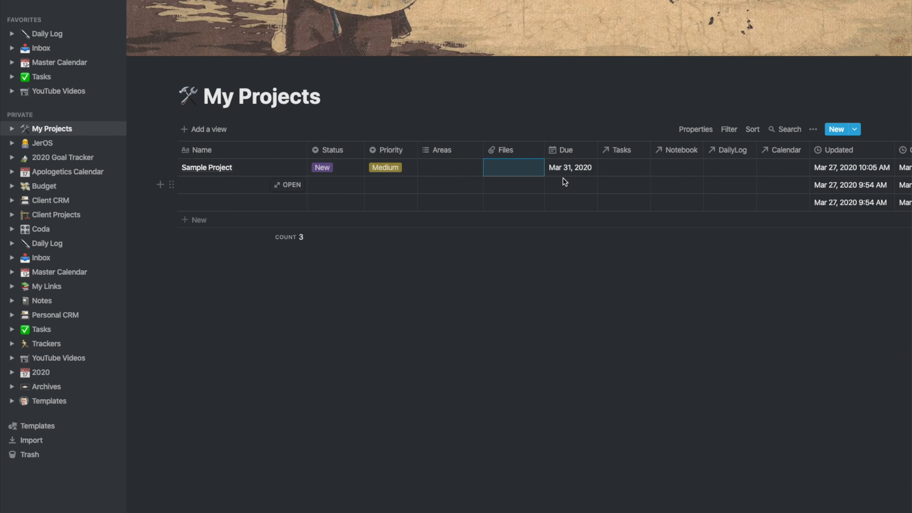
{"action": "left_click", "coordinate": [511, 168]}
{"action": "left_click", "coordinate": [500, 169]}
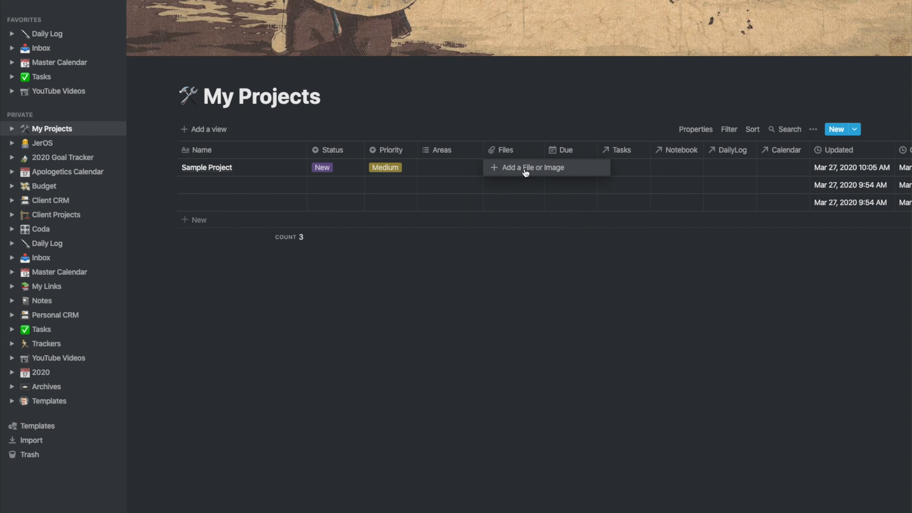
{"action": "key", "text": "Escape"}
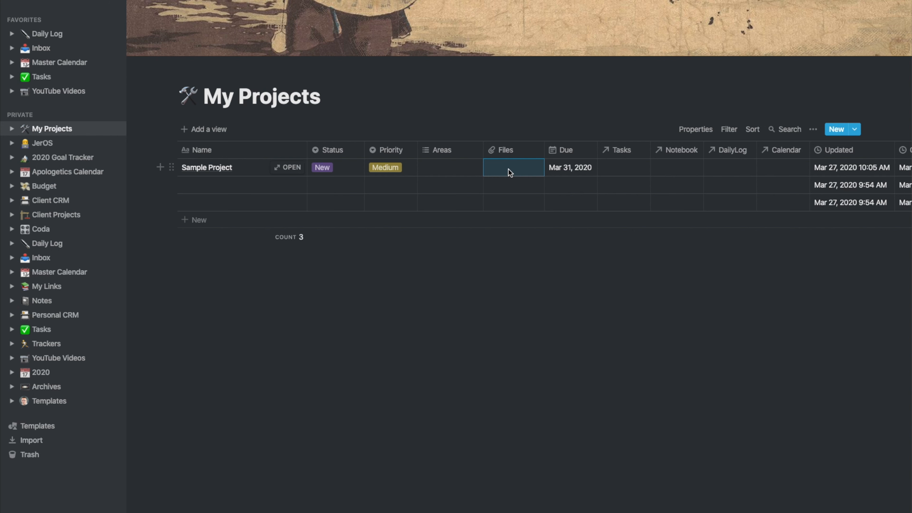
{"action": "left_click", "coordinate": [511, 169]}
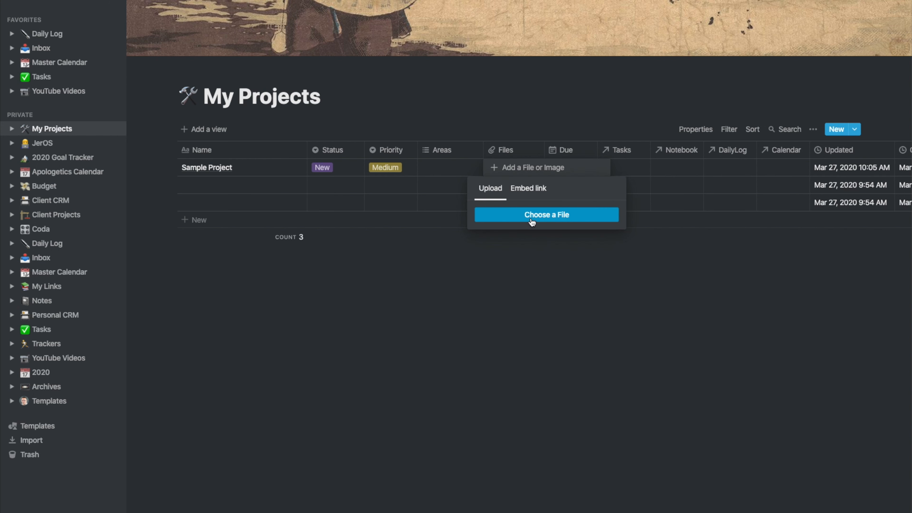
{"action": "key", "text": "Escape"}
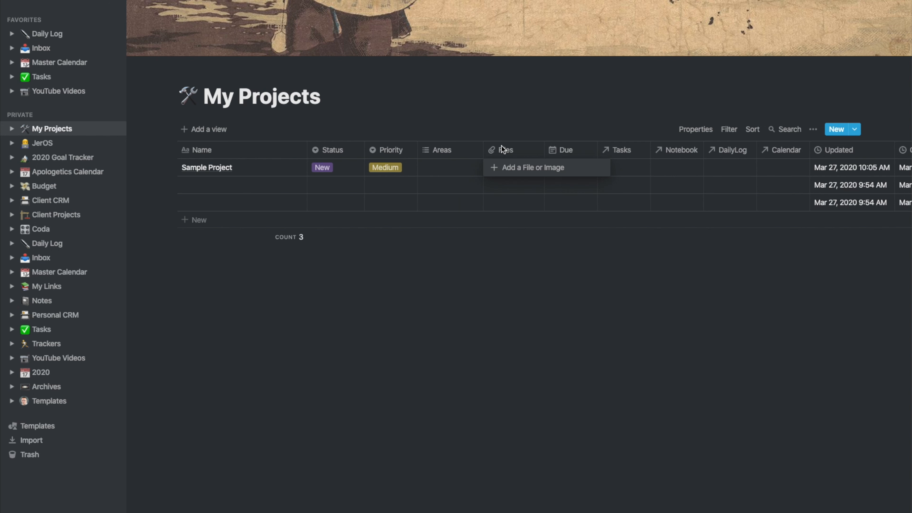
{"action": "key", "text": "Escape"}
{"action": "left_click", "coordinate": [287, 168]}
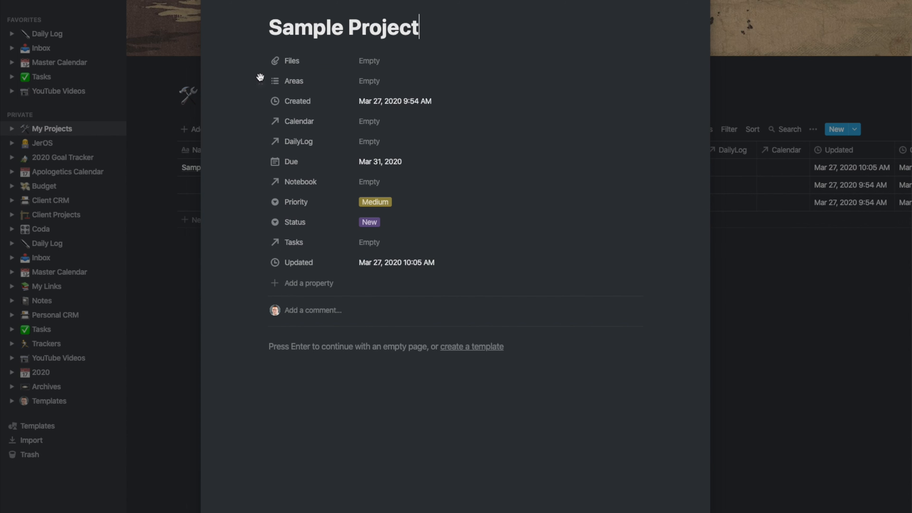
{"action": "left_click", "coordinate": [850, 79]}
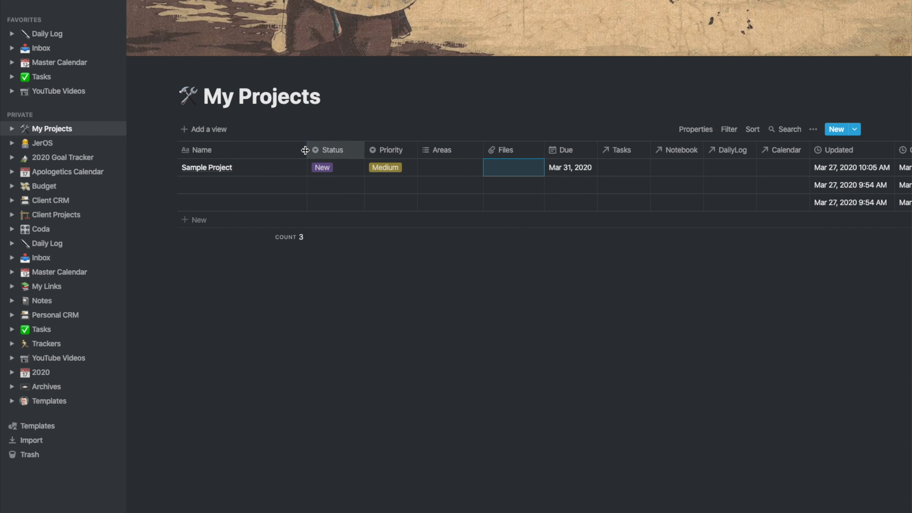
{"action": "left_click", "coordinate": [286, 167]}
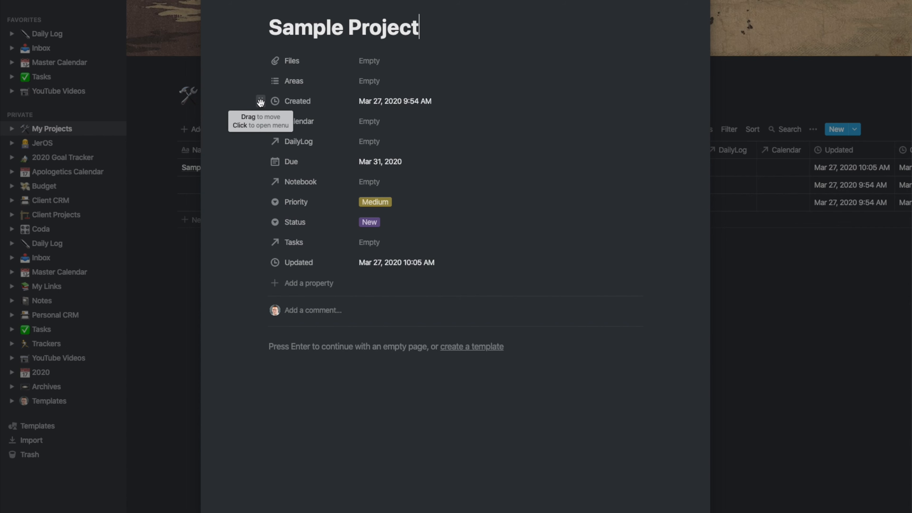
{"action": "left_click", "coordinate": [877, 260]}
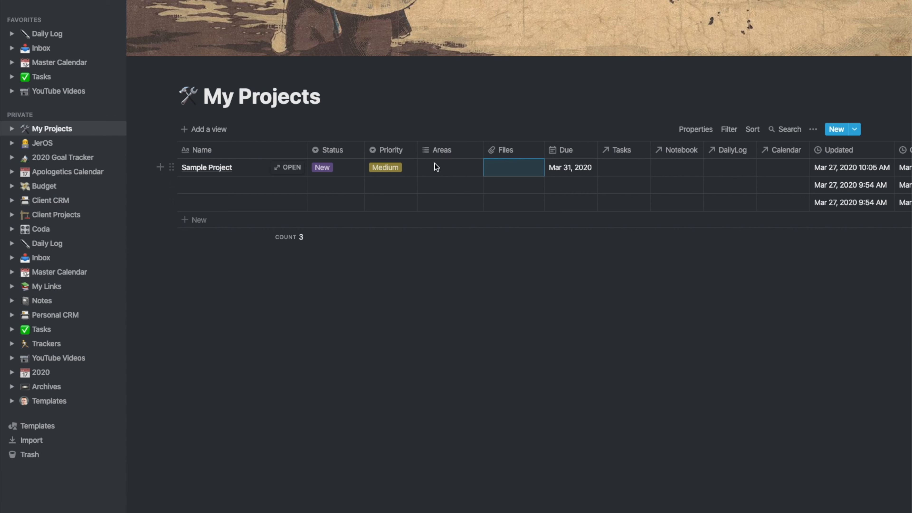
On the Sample Project page, move the Created property to the end, Priority to the top and Status directly below Priority.
{"action": "left_click", "coordinate": [289, 167]}
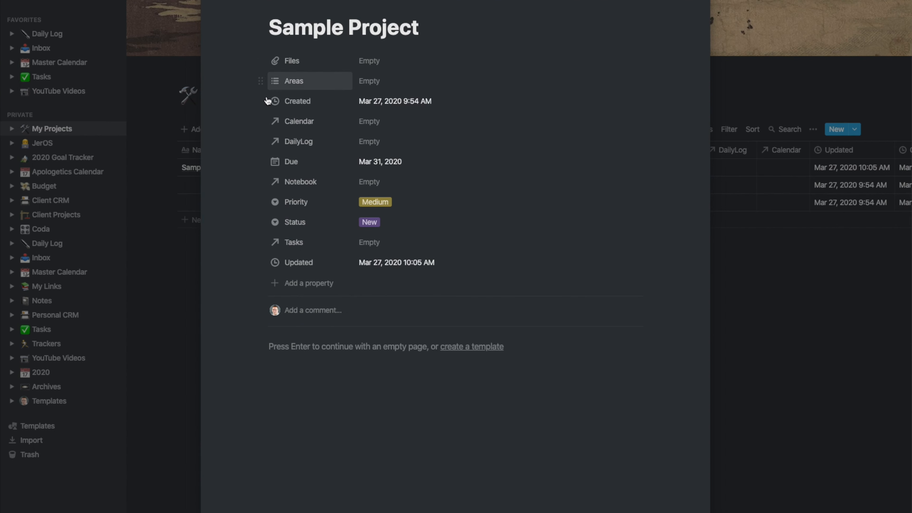
{"action": "left_click_drag", "start_coordinate": [262, 102], "coordinate": [275, 268]}
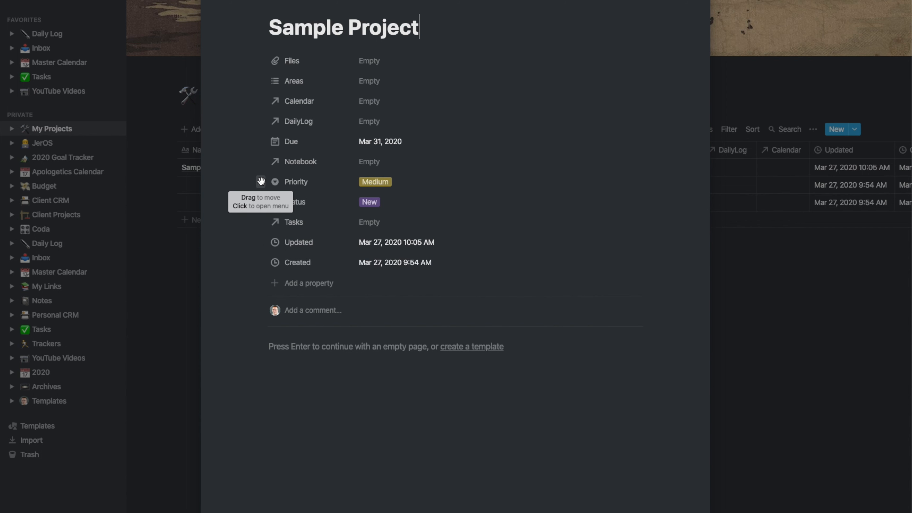
{"action": "left_click_drag", "start_coordinate": [266, 181], "coordinate": [265, 61]}
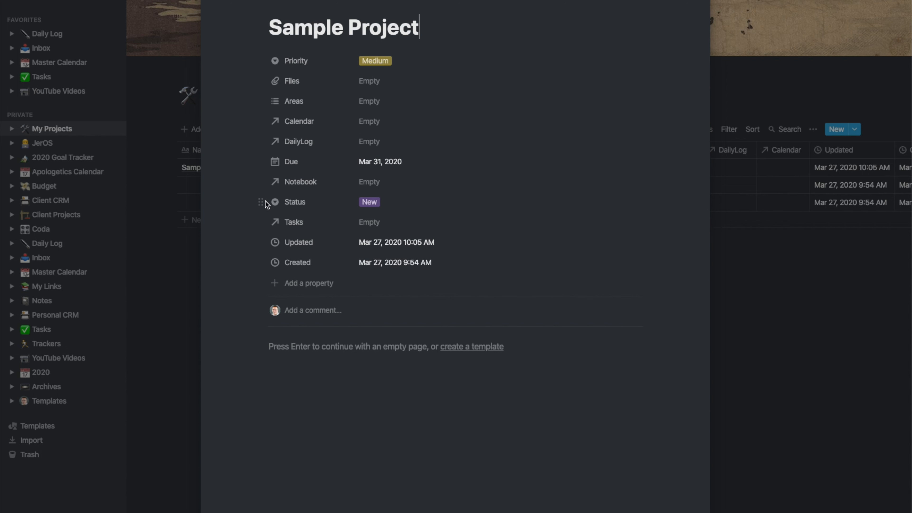
{"action": "left_click_drag", "start_coordinate": [262, 202], "coordinate": [265, 81]}
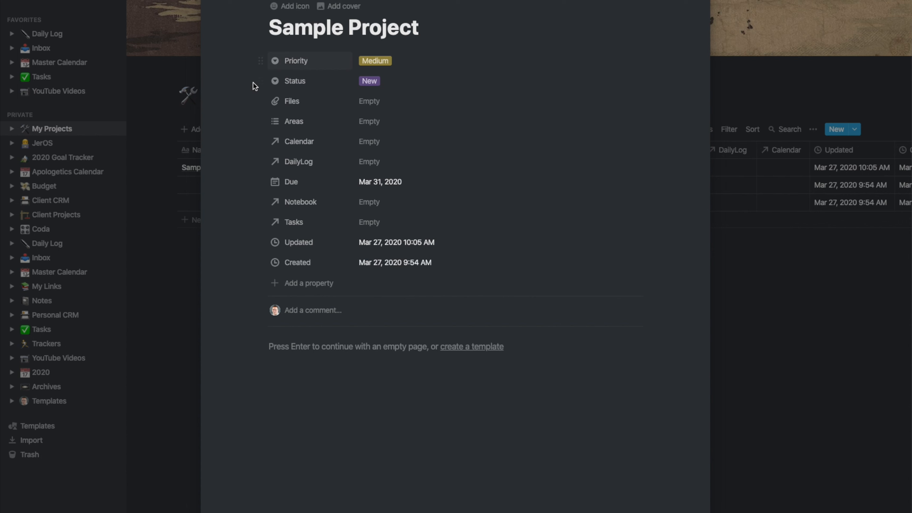
Place Areas and Due directly below Status and Tasks below Files, and check the property order in the second, untitled entry.
{"action": "left_click_drag", "start_coordinate": [261, 122], "coordinate": [265, 96]}
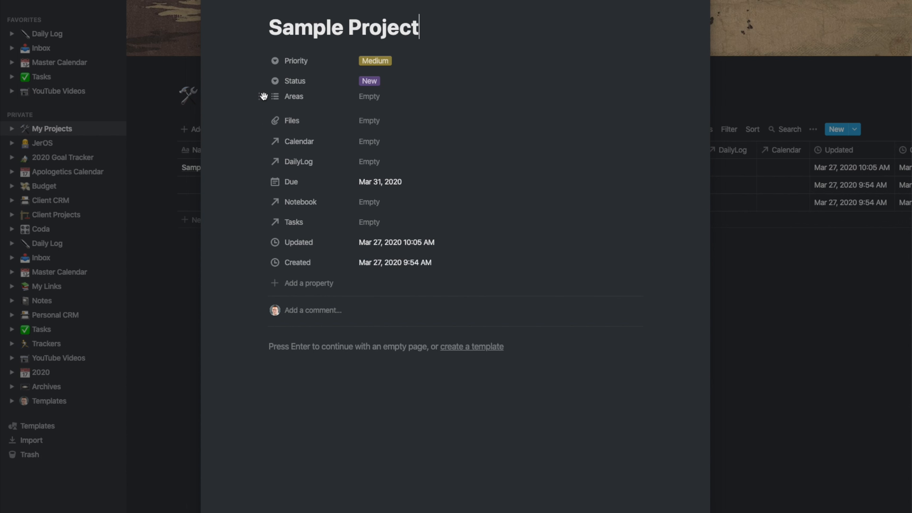
{"action": "left_click_drag", "start_coordinate": [262, 182], "coordinate": [264, 122]}
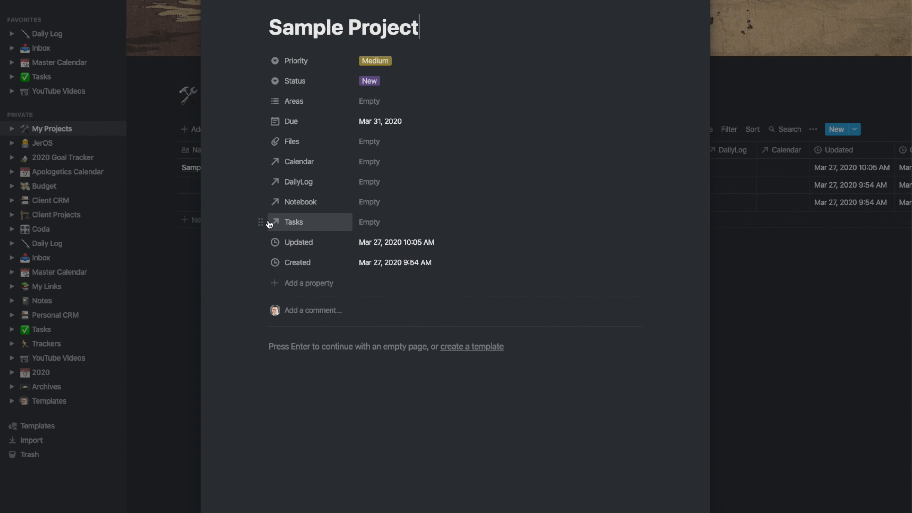
{"action": "left_click_drag", "start_coordinate": [261, 222], "coordinate": [265, 161]}
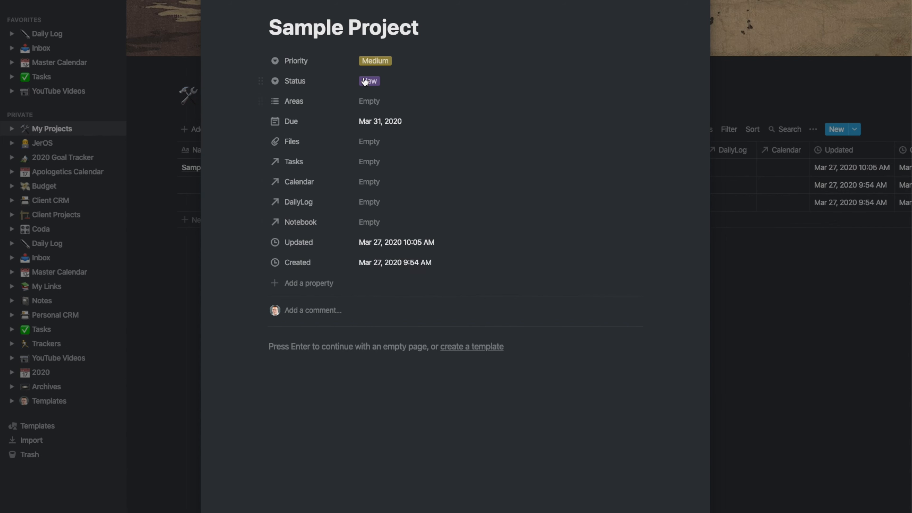
{"action": "left_click", "coordinate": [787, 314]}
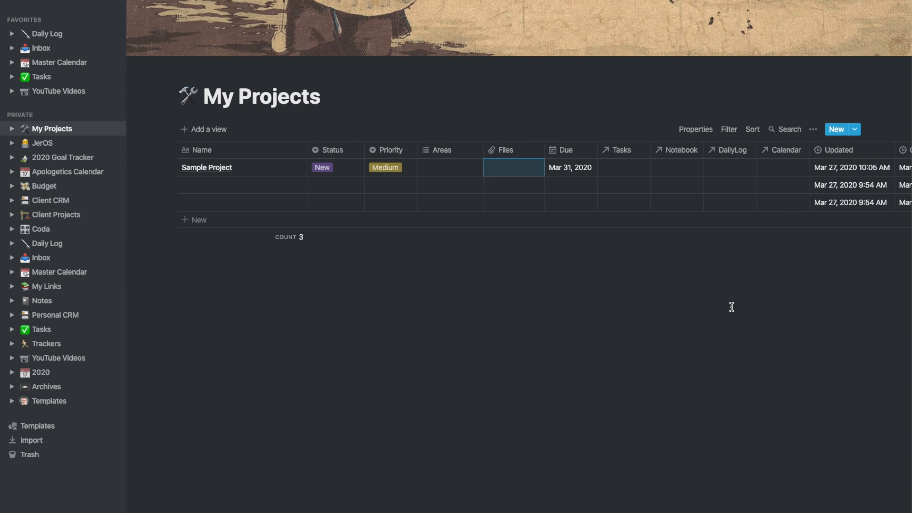
{"action": "left_click", "coordinate": [298, 187]}
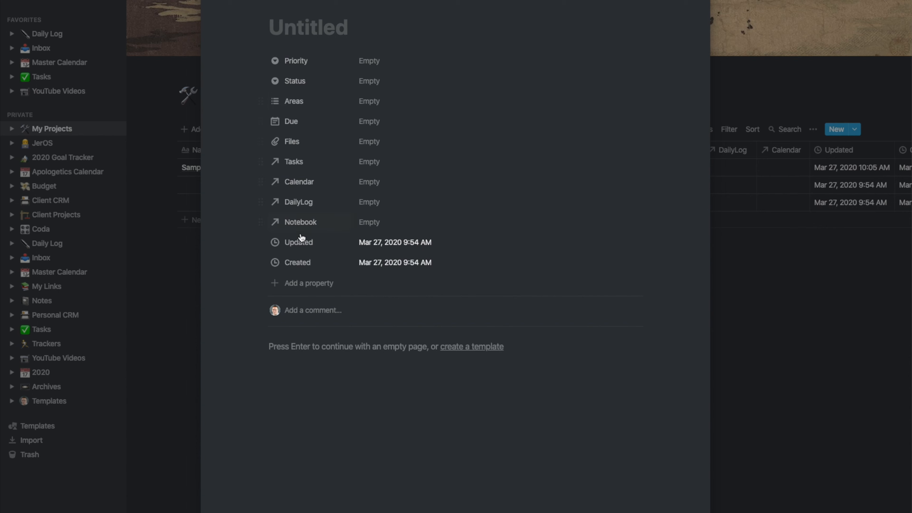
{"action": "left_click", "coordinate": [188, 270]}
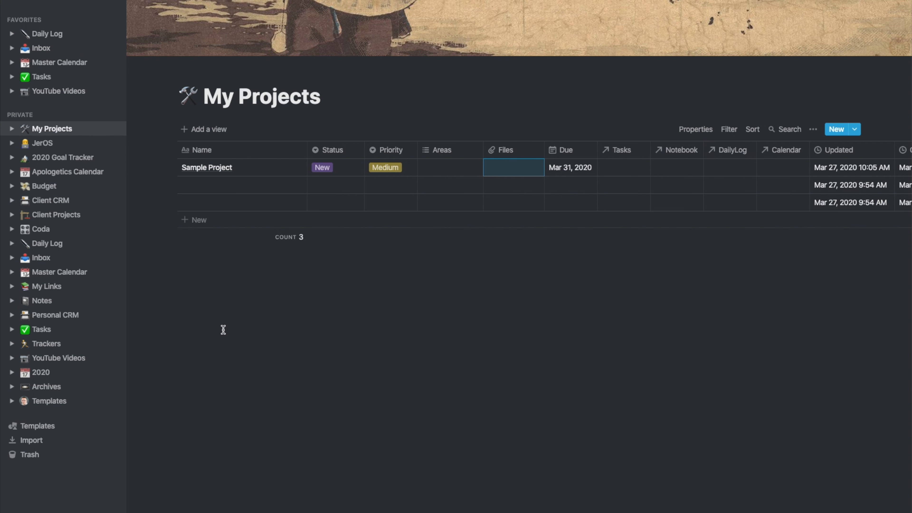
Create a new event on March 27, 2020 in the Master Calendar, titled "Work on Project Manger".
{"action": "left_click", "coordinate": [66, 275]}
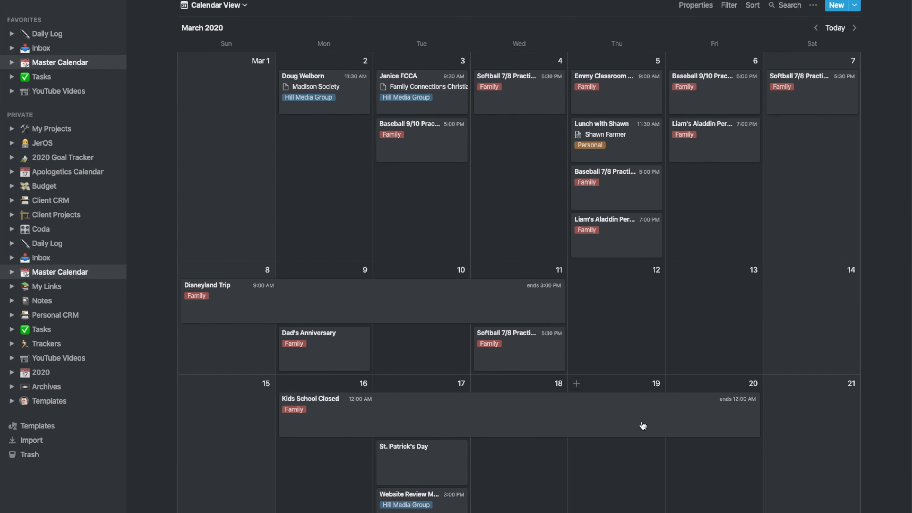
{"action": "scroll", "coordinate": [643, 426], "scroll_direction": "down", "scroll_amount": 10}
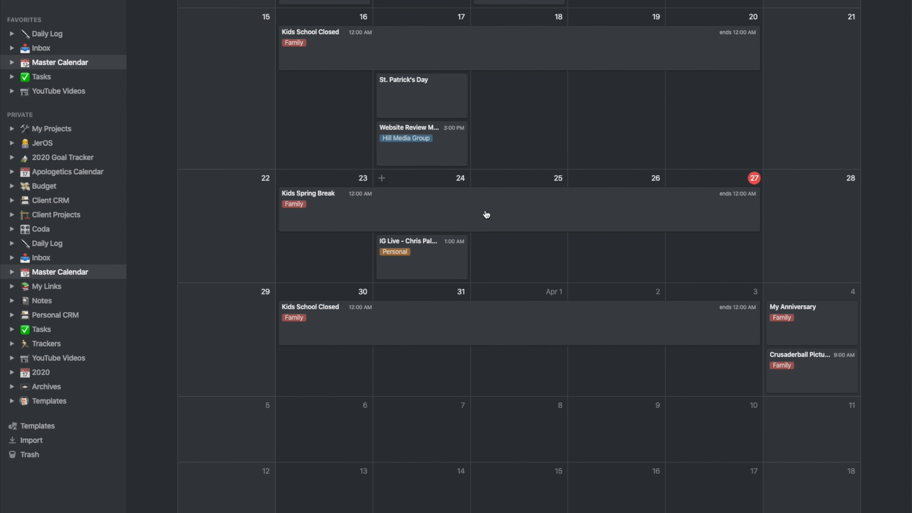
{"action": "scroll", "coordinate": [659, 264], "scroll_direction": "up", "scroll_amount": 1}
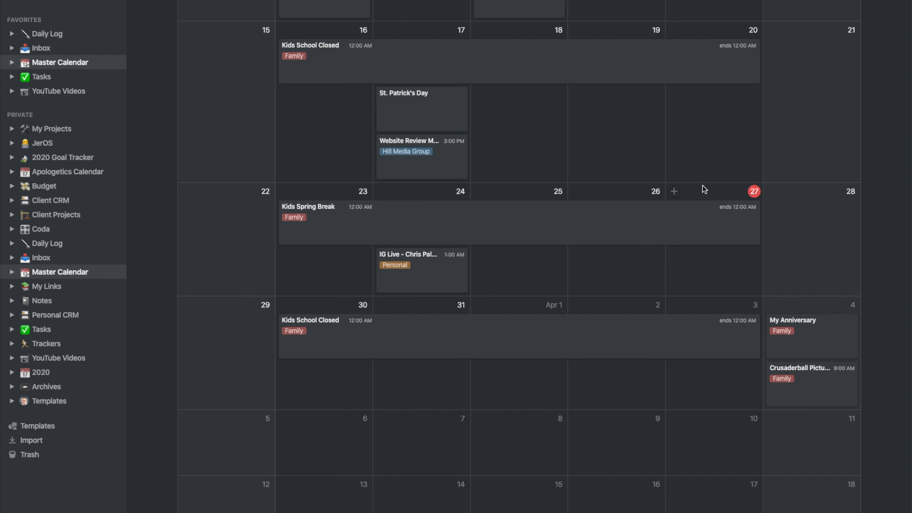
{"action": "left_click", "coordinate": [674, 192]}
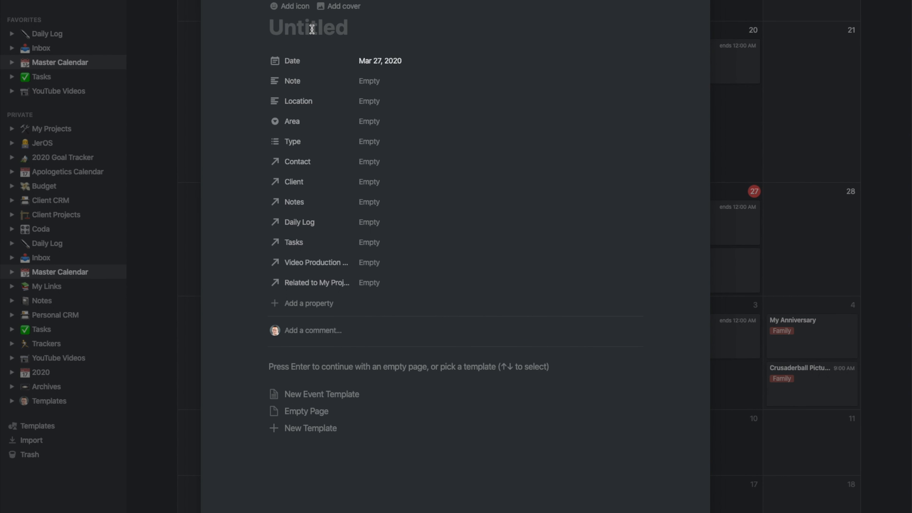
{"action": "type", "text": "Work o"}
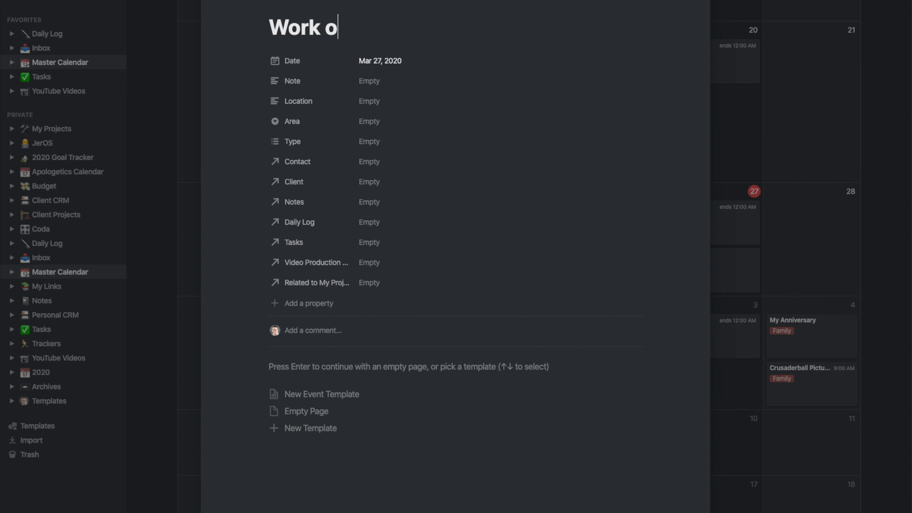
{"action": "type", "text": "n Project Manger"}
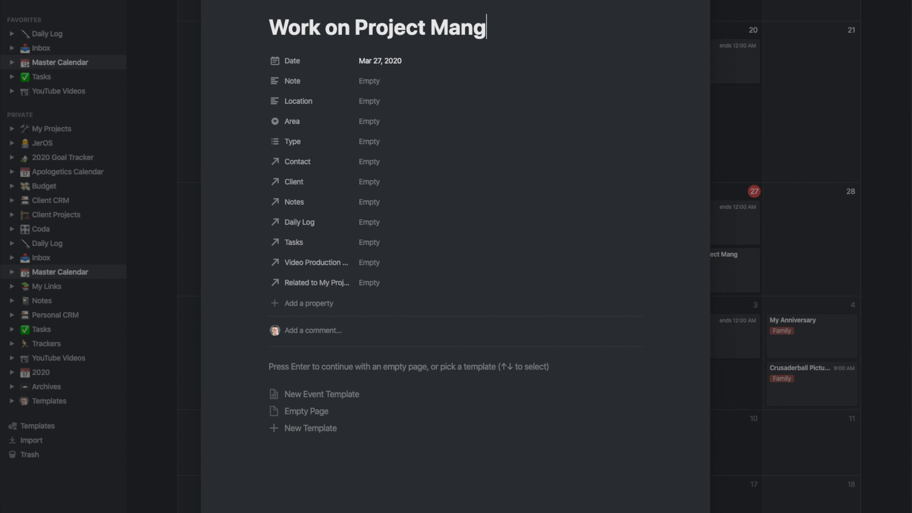
Include a time in the event's date and set it to 10:00 AM.
{"action": "left_click", "coordinate": [388, 61]}
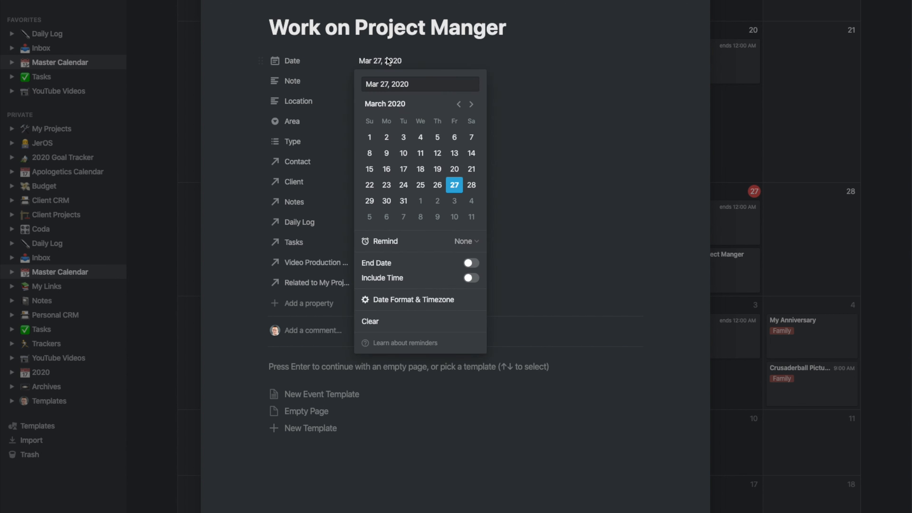
{"action": "left_click", "coordinate": [470, 277]}
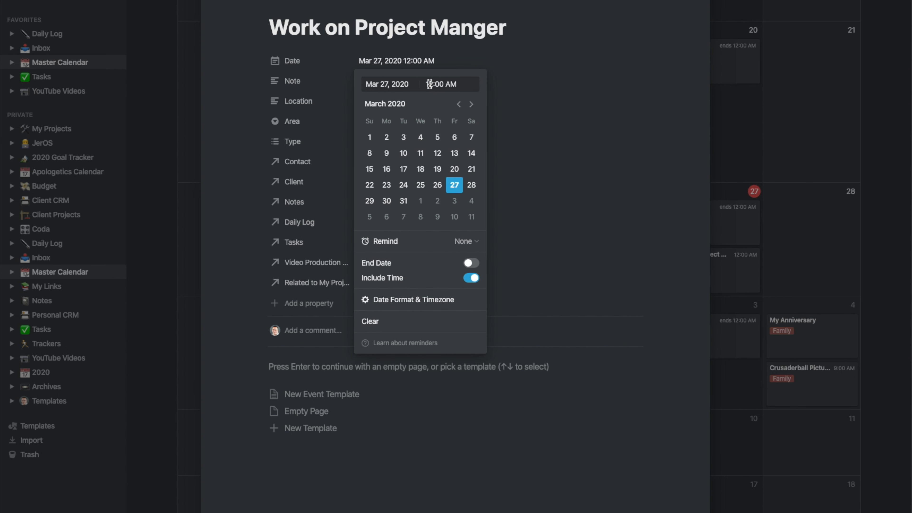
{"action": "type", "text": "10"}
{"action": "left_click", "coordinate": [560, 215]}
{"action": "left_click", "coordinate": [364, 82]}
{"action": "left_click", "coordinate": [366, 121]}
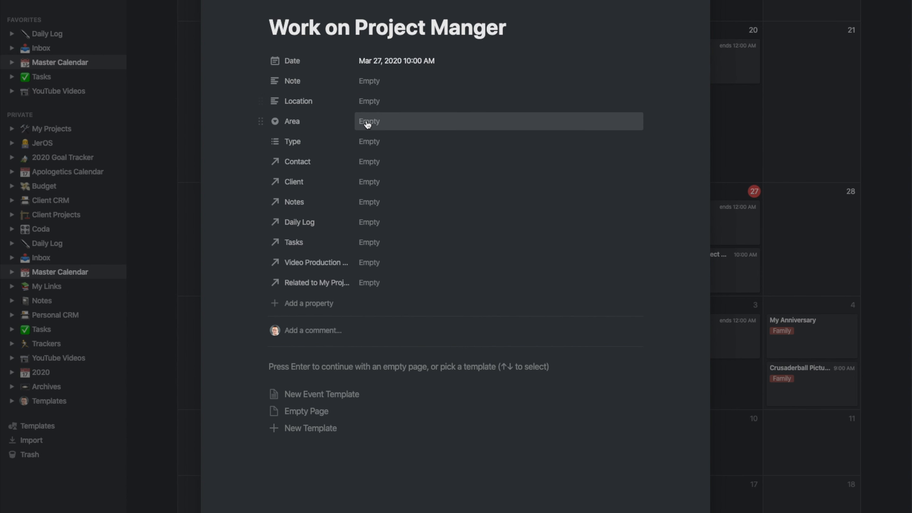
Set the event's Area to My Projects and its Type to Work.
{"action": "left_click", "coordinate": [367, 121]}
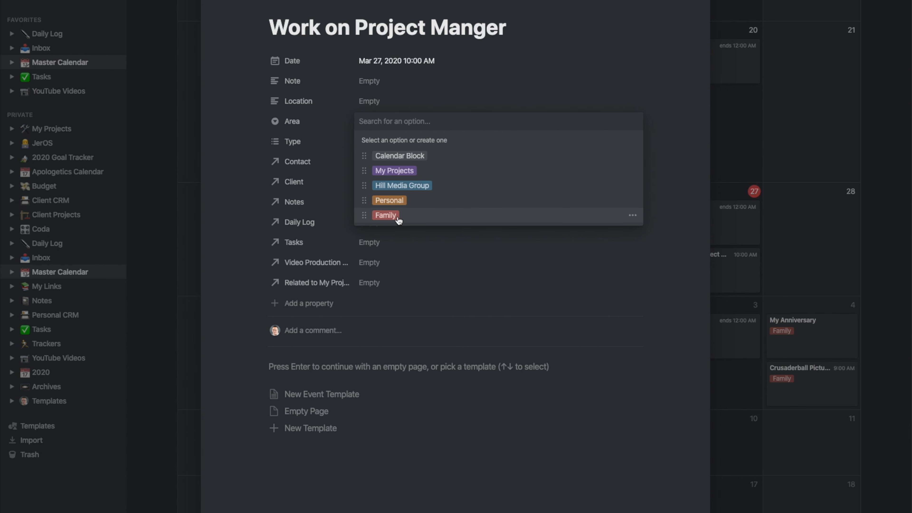
{"action": "left_click", "coordinate": [404, 173]}
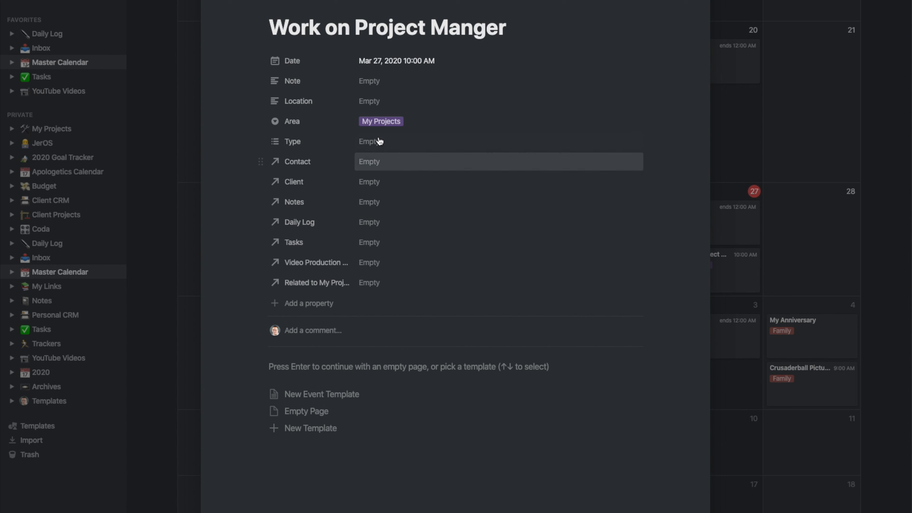
{"action": "left_click", "coordinate": [379, 143]}
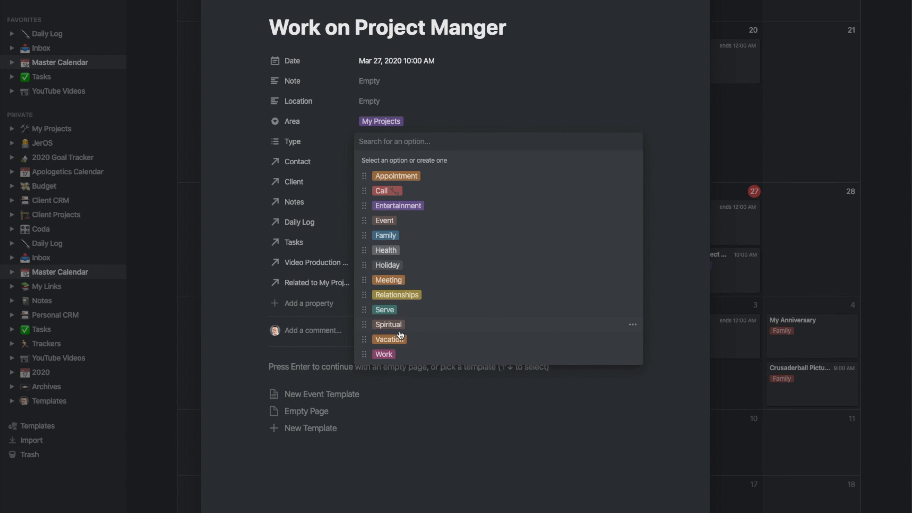
{"action": "left_click", "coordinate": [391, 355]}
{"action": "left_click", "coordinate": [486, 96]}
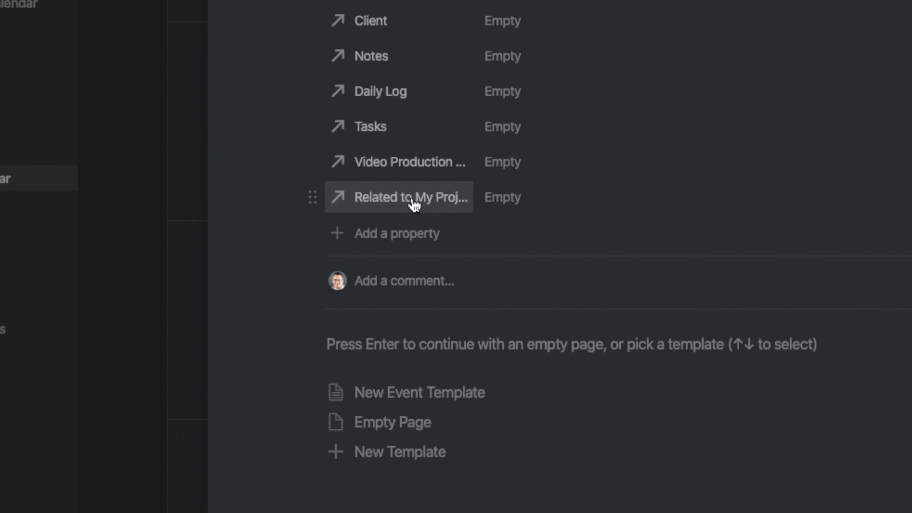
Rename the event's "Related to My Projects (Calendar)" relation property to My Projects.
{"action": "left_click", "coordinate": [415, 205]}
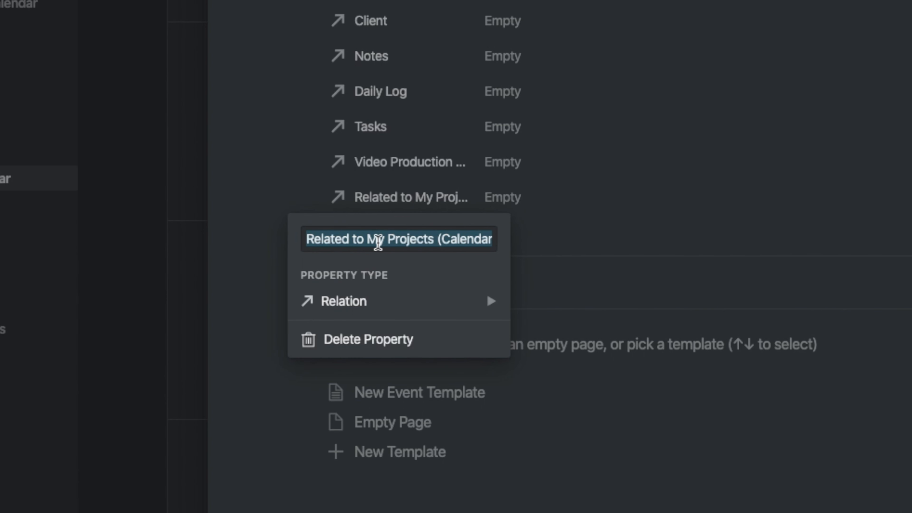
{"action": "left_click_drag", "start_coordinate": [378, 240], "coordinate": [489, 235]}
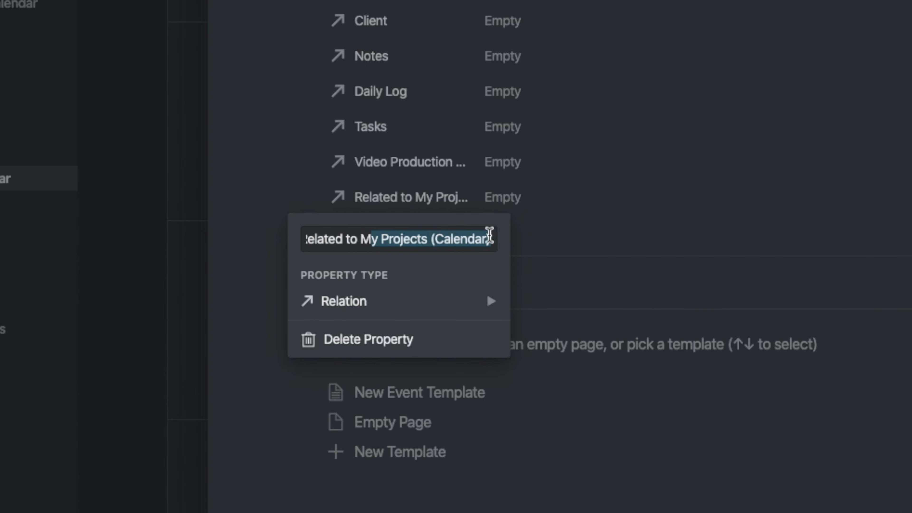
{"action": "left_click", "coordinate": [435, 239]}
{"action": "left_click_drag", "start_coordinate": [425, 240], "coordinate": [533, 244]}
{"action": "key", "text": "BackSpace"}
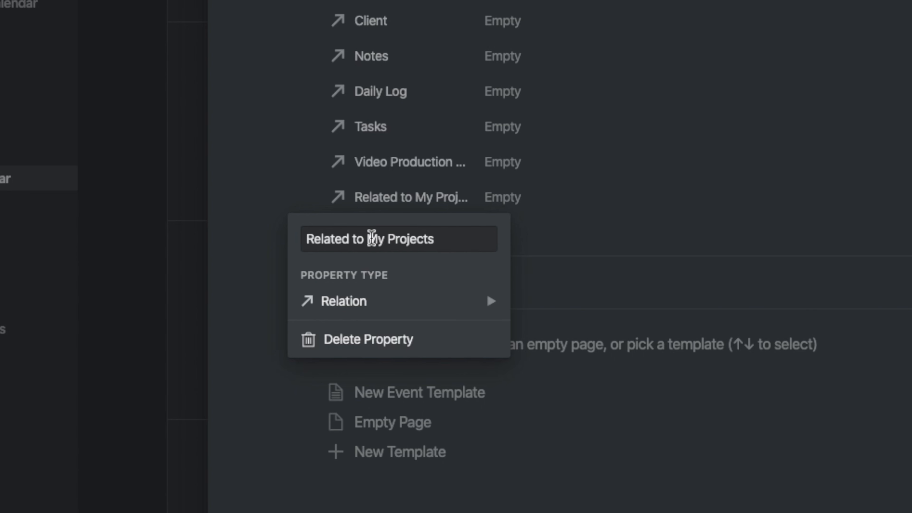
{"action": "left_click_drag", "start_coordinate": [367, 239], "coordinate": [305, 239]}
{"action": "key", "text": "BackSpace"}
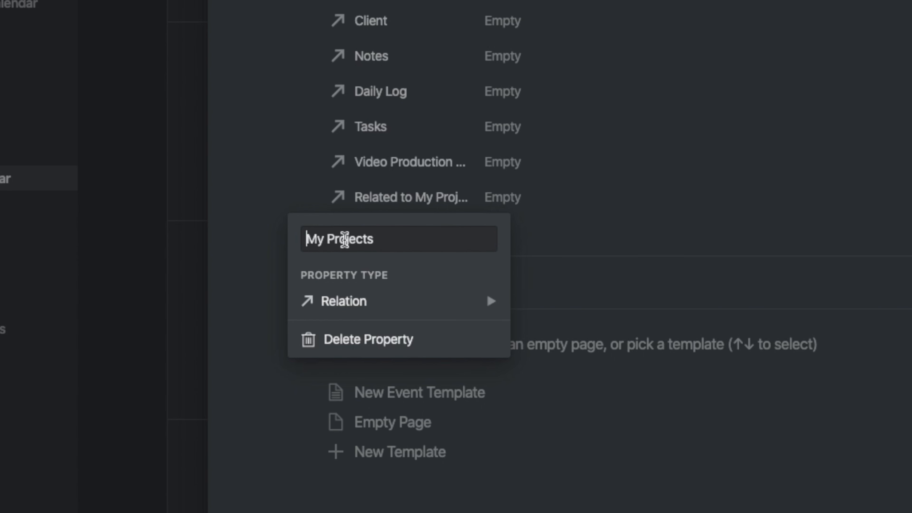
{"action": "left_click", "coordinate": [618, 217]}
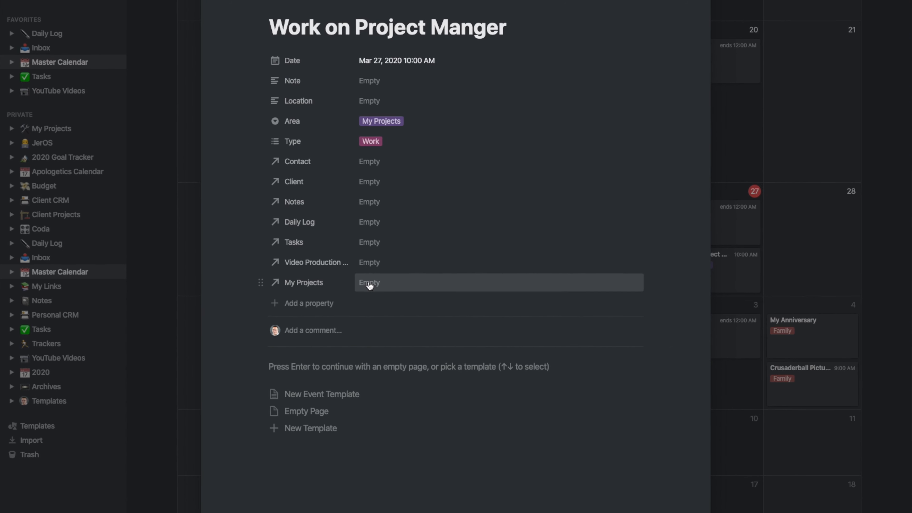
Link the event to Sample Project through its My Projects relation and close the event page.
{"action": "left_click", "coordinate": [370, 284]}
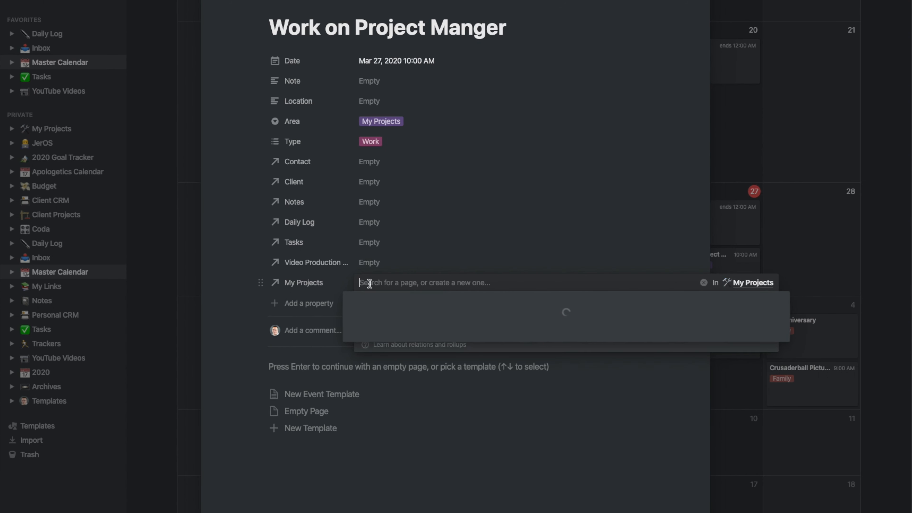
{"action": "type", "text": "sam"}
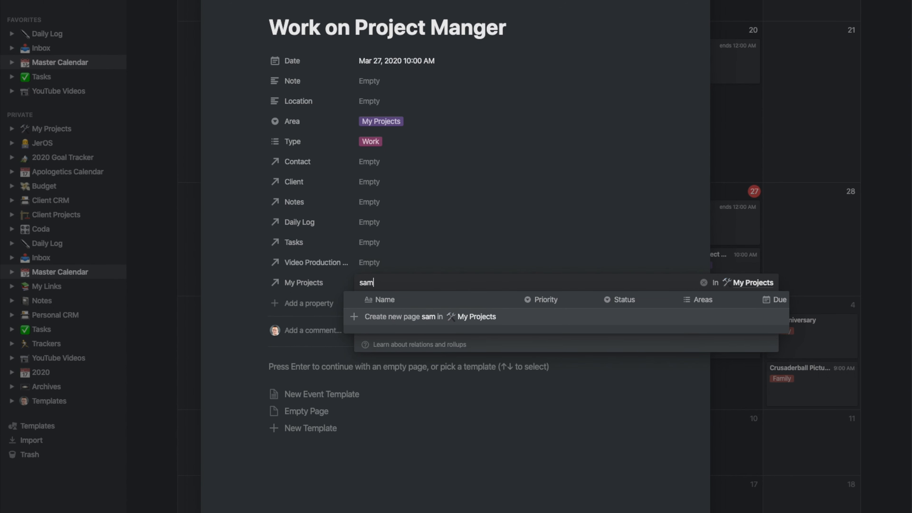
{"action": "type", "text": "ple projecty"}
{"action": "key", "text": "BackSpace"}
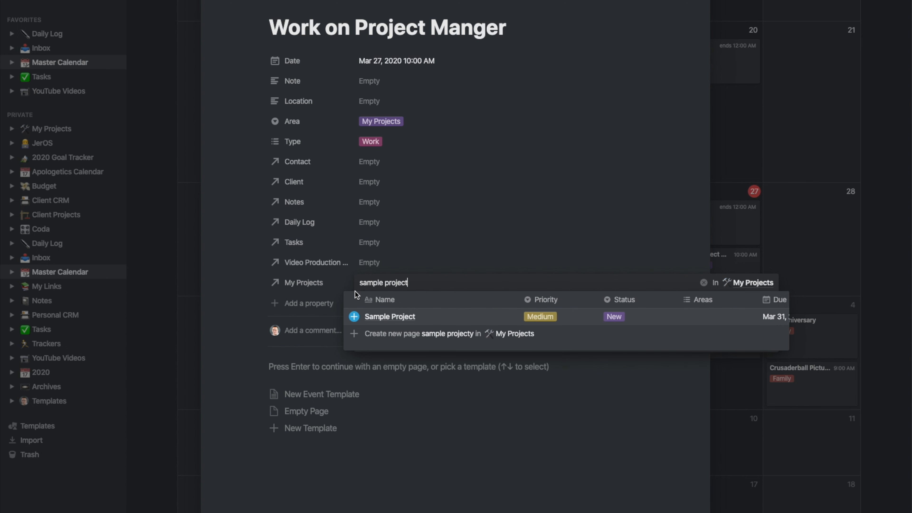
{"action": "left_click", "coordinate": [354, 316]}
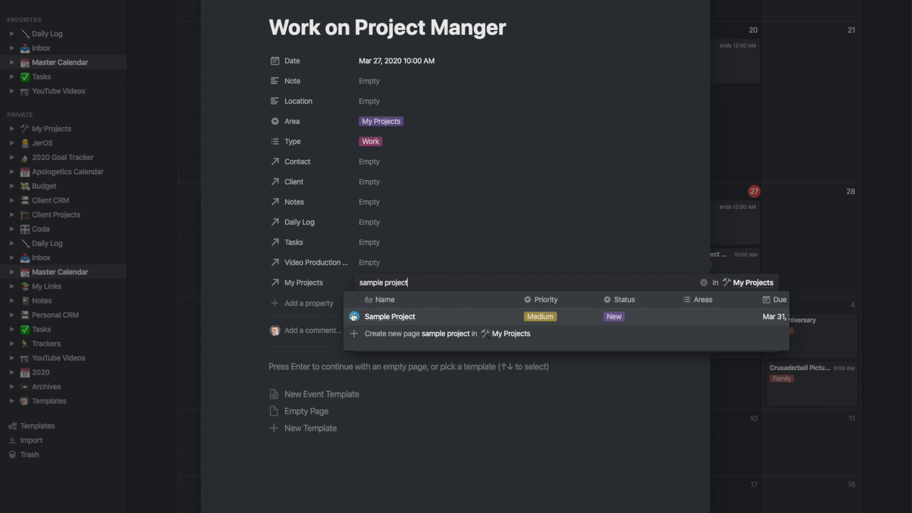
{"action": "left_click", "coordinate": [428, 225]}
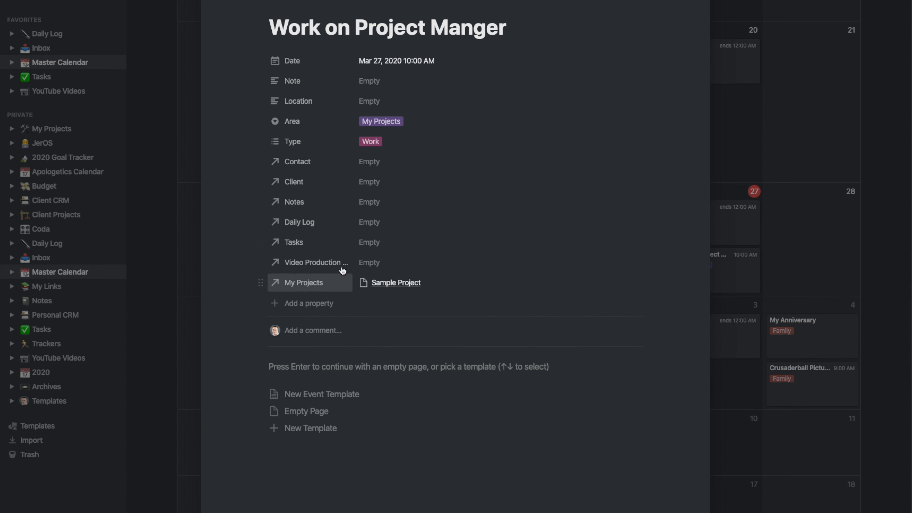
{"action": "left_click", "coordinate": [784, 279]}
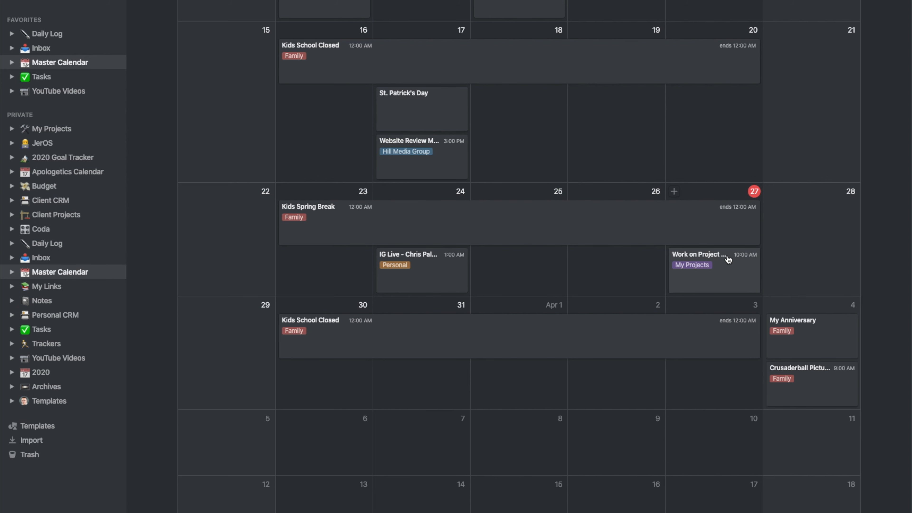
Open the My Projects database and examine Sample Project's Calendar relation, the remaining columns and the available view types.
{"action": "left_click", "coordinate": [59, 129]}
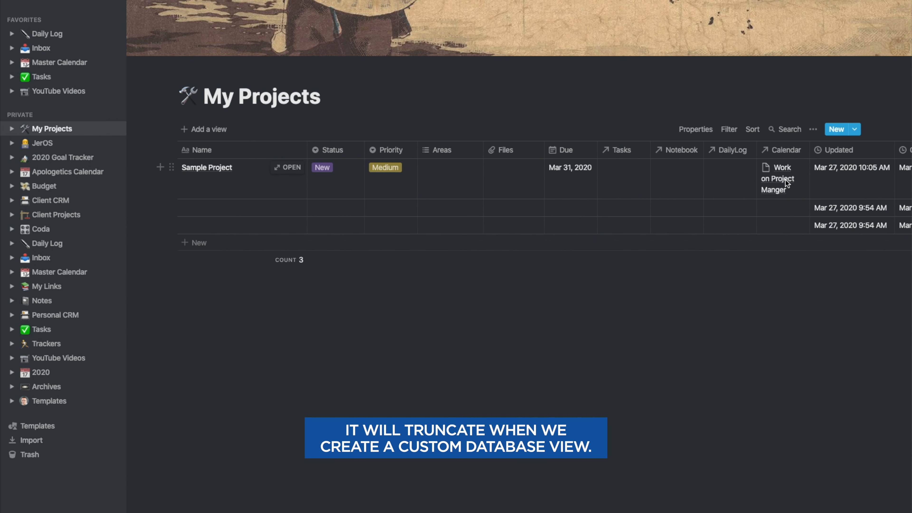
{"action": "scroll", "coordinate": [703, 190], "scroll_direction": "right", "scroll_amount": 5}
{"action": "scroll", "coordinate": [704, 193], "scroll_direction": "left", "scroll_amount": 5}
{"action": "left_click", "coordinate": [209, 129]}
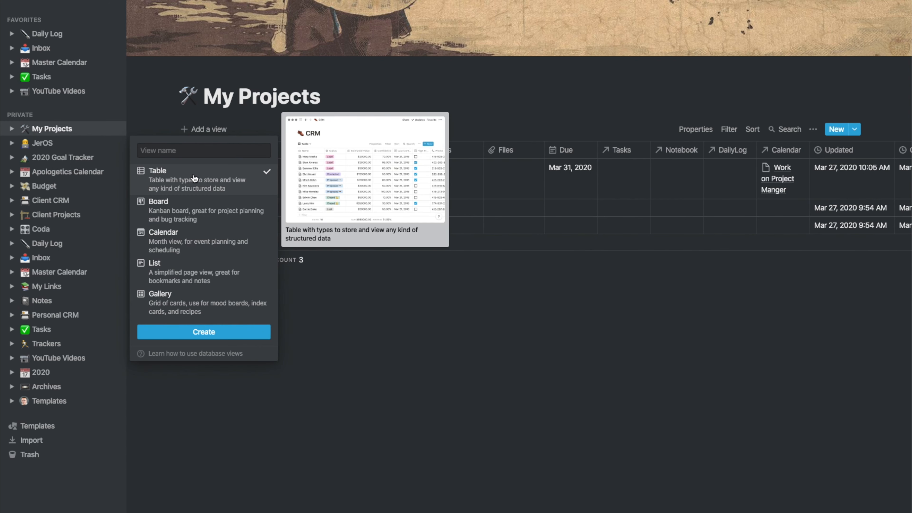
{"action": "left_click", "coordinate": [348, 224]}
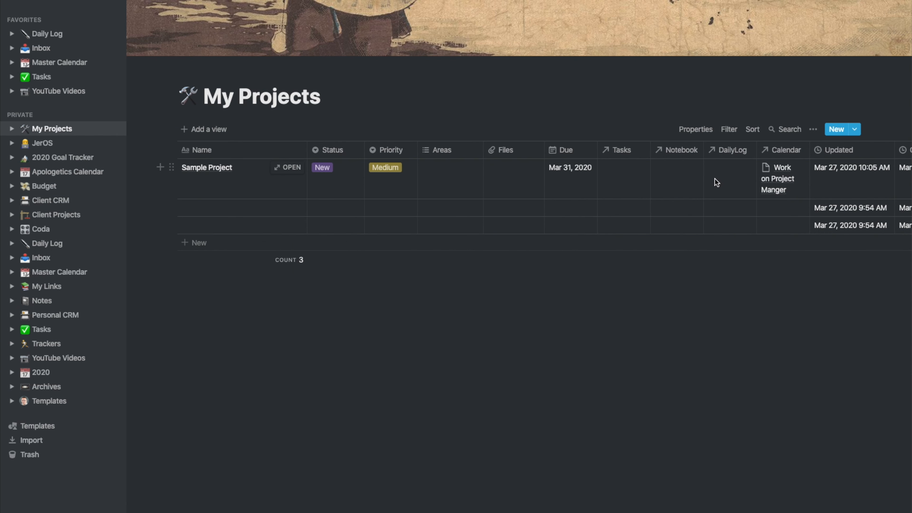
{"action": "scroll", "coordinate": [714, 178], "scroll_direction": "right", "scroll_amount": 4}
{"action": "scroll", "coordinate": [714, 179], "scroll_direction": "left", "scroll_amount": 4}
Create a new task named "Record Tutorial Video" through Sample Project's Tasks relation.
{"action": "left_click", "coordinate": [622, 175]}
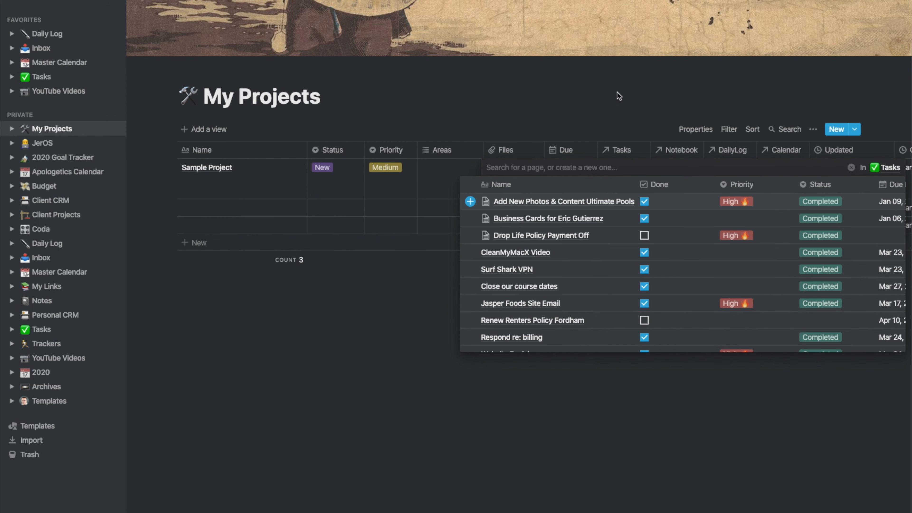
{"action": "key", "text": "Escape"}
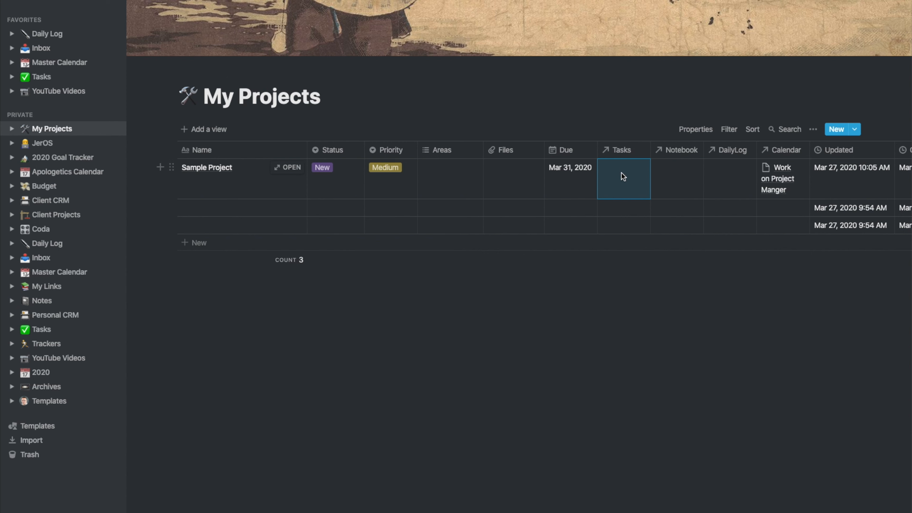
{"action": "left_click", "coordinate": [623, 176]}
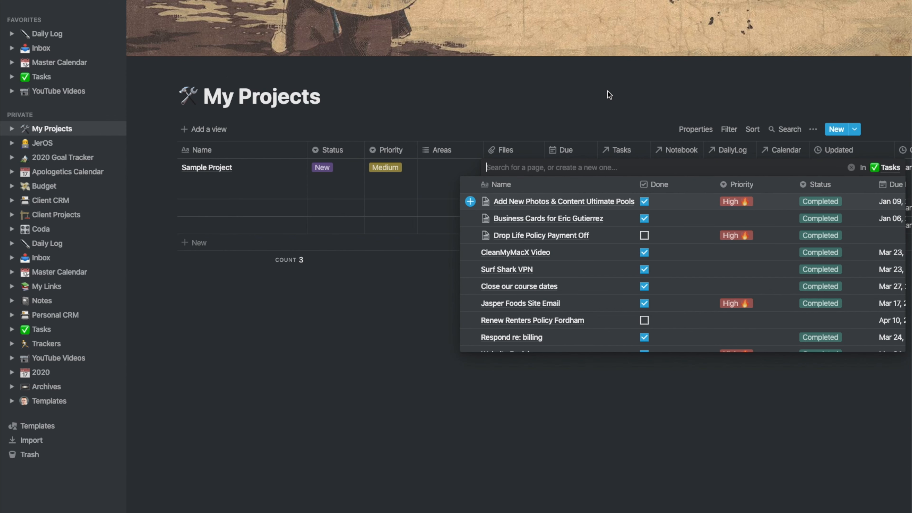
{"action": "type", "text": "Record Tutorial Video"}
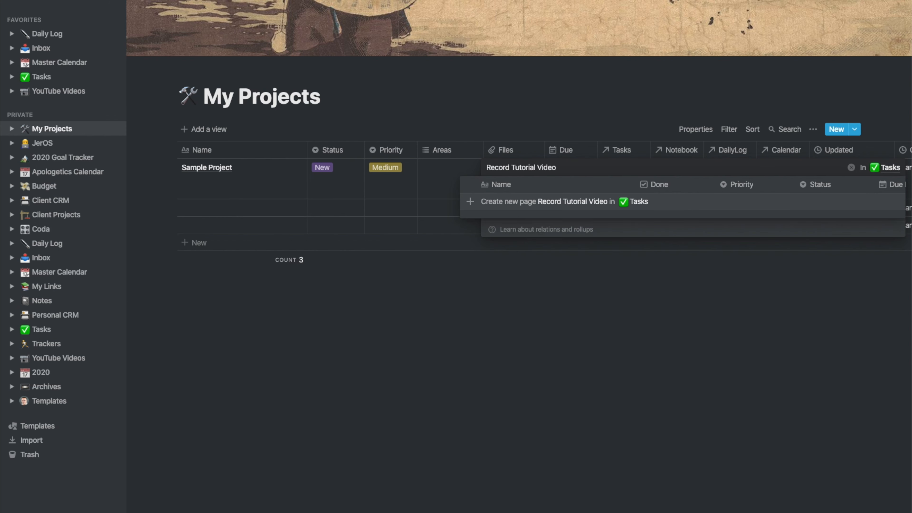
{"action": "key", "text": "Return"}
{"action": "key", "text": "Escape"}
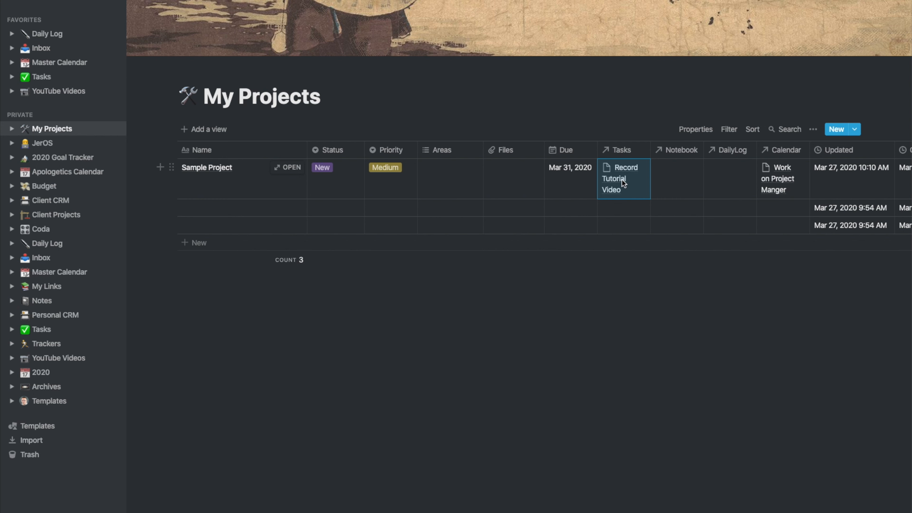
{"action": "left_click", "coordinate": [627, 102]}
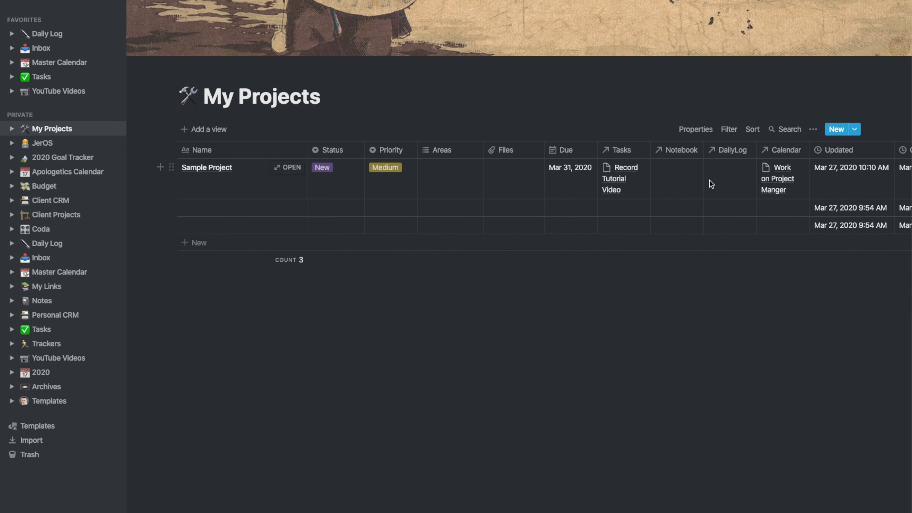
Open the Record Tutorial Video task and set its Priority to High and its Status to In Progress.
{"action": "left_click", "coordinate": [616, 180]}
{"action": "left_click", "coordinate": [537, 205]}
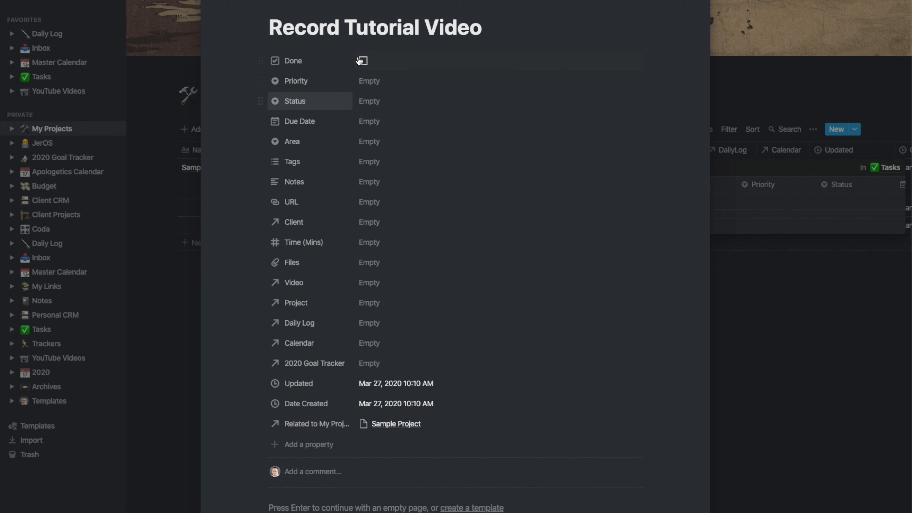
{"action": "left_click", "coordinate": [363, 81]}
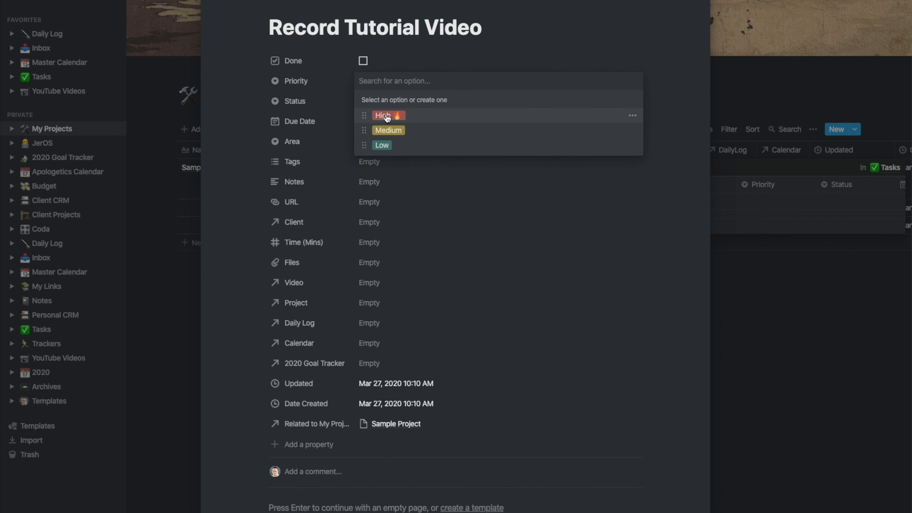
{"action": "left_click", "coordinate": [383, 116]}
{"action": "left_click", "coordinate": [370, 102]}
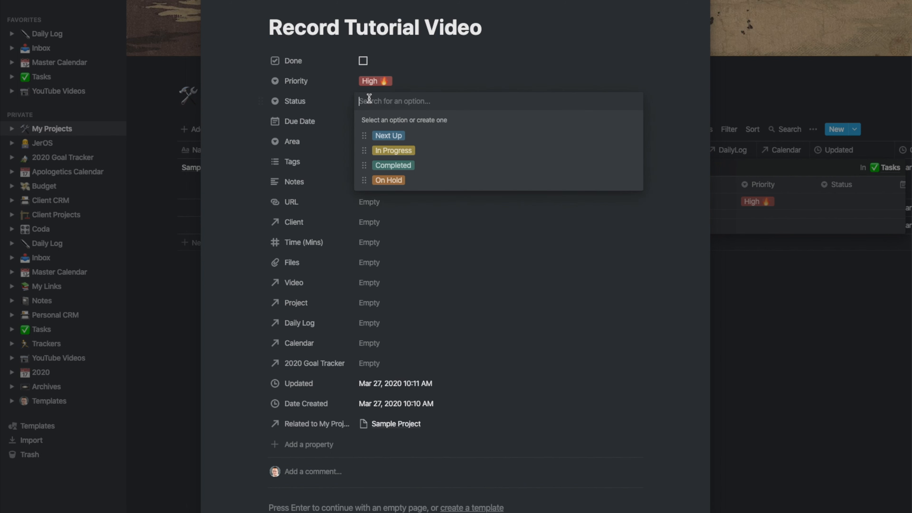
{"action": "left_click", "coordinate": [394, 151]}
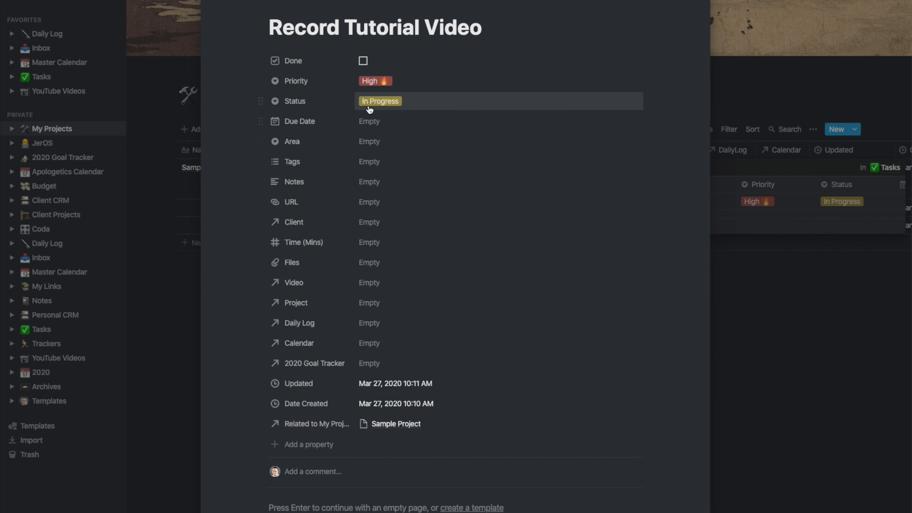
Set the task's Due Date to March 27, 2020 and its Area to My Projects.
{"action": "left_click", "coordinate": [367, 122]}
{"action": "left_click", "coordinate": [455, 246]}
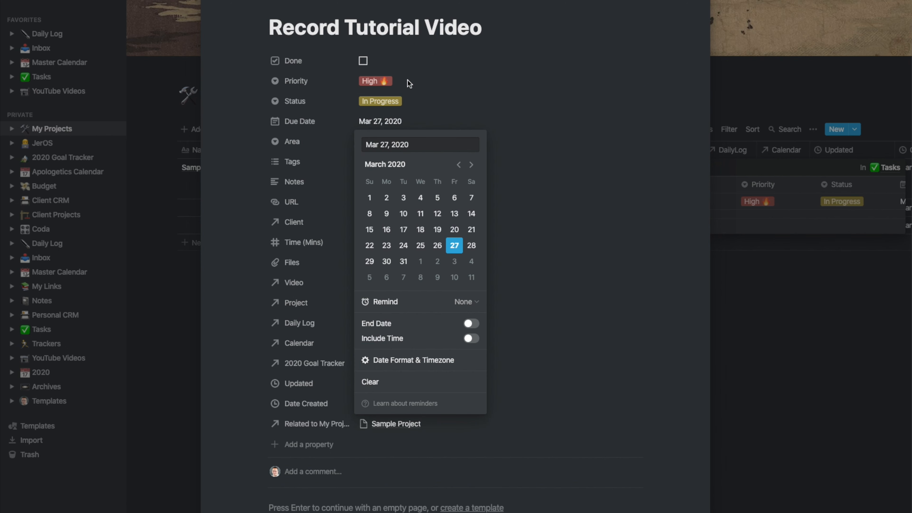
{"action": "left_click", "coordinate": [404, 122]}
{"action": "left_click", "coordinate": [364, 142]}
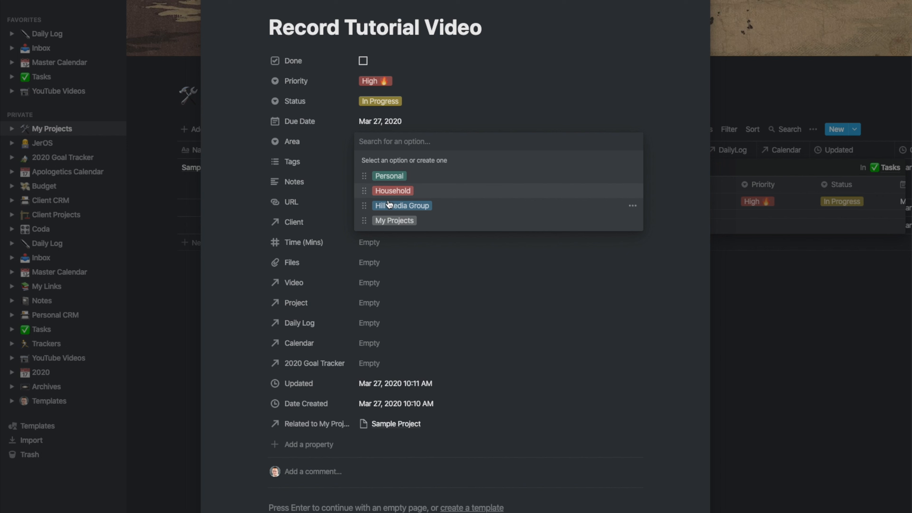
{"action": "left_click", "coordinate": [391, 222]}
Tag the task as Photo/Video.
{"action": "left_click", "coordinate": [367, 168]}
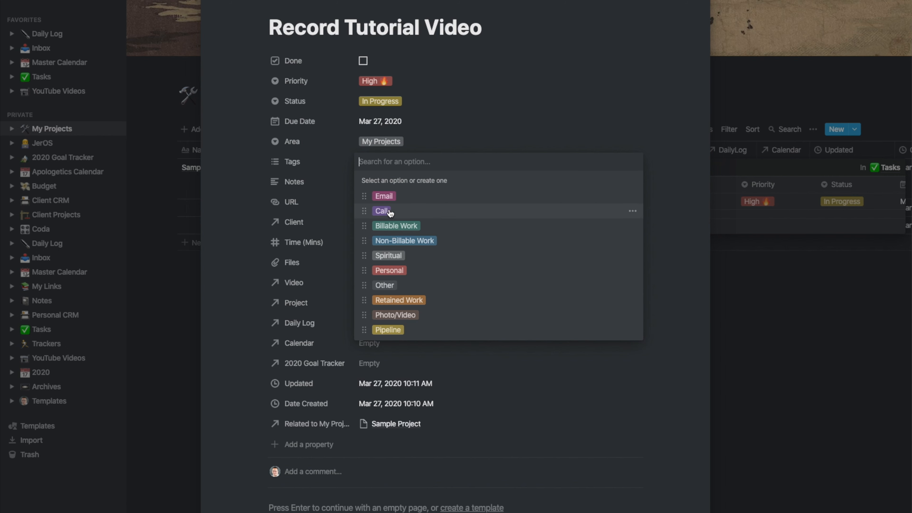
{"action": "left_click", "coordinate": [394, 321]}
{"action": "left_click", "coordinate": [485, 122]}
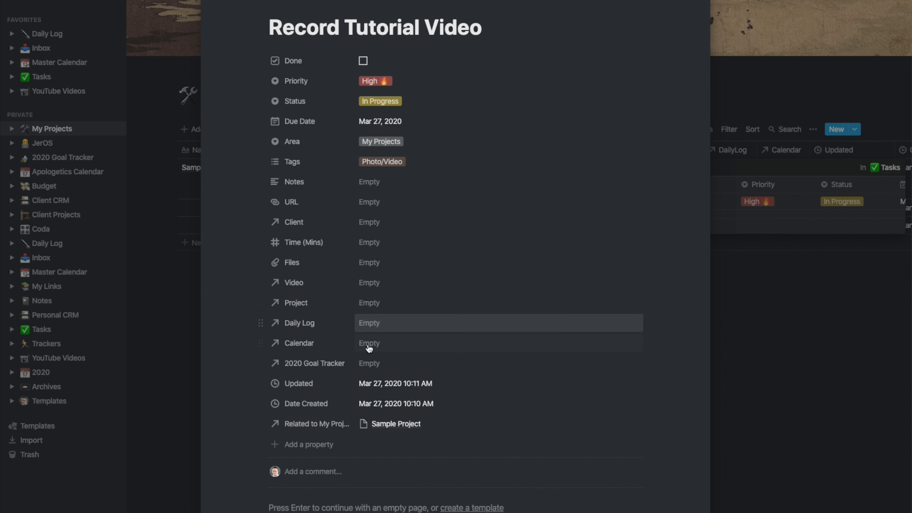
Rename the task's "Related to My Projects (Tasks)" relation property to My Projects.
{"action": "left_click", "coordinate": [313, 430]}
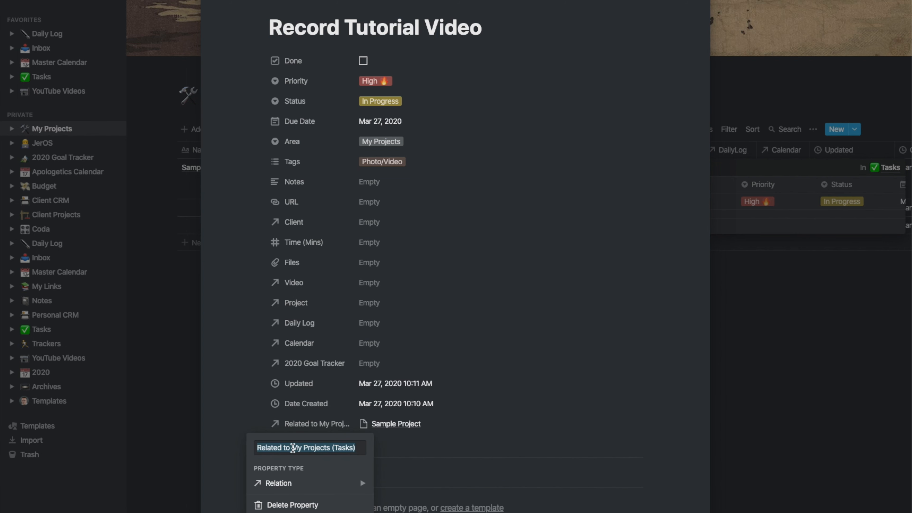
{"action": "left_click", "coordinate": [292, 448]}
{"action": "key", "text": "BackSpace"}
{"action": "key", "text": "BackSpace"}
{"action": "key", "text": "BackSpace"}
{"action": "key", "text": "BackSpace"}
{"action": "key", "text": "BackSpace"}
{"action": "key", "text": "BackSpace"}
{"action": "key", "text": "BackSpace"}
{"action": "key", "text": "BackSpace"}
{"action": "key", "text": "BackSpace"}
{"action": "key", "text": "BackSpace"}
{"action": "key", "text": "BackSpace"}
{"action": "left_click", "coordinate": [336, 446]}
{"action": "key", "text": "BackSpace"}
{"action": "key", "text": "BackSpace"}
{"action": "key", "text": "BackSpace"}
{"action": "key", "text": "BackSpace"}
{"action": "key", "text": "BackSpace"}
{"action": "key", "text": "BackSpace"}
{"action": "key", "text": "BackSpace"}
{"action": "key", "text": "BackSpace"}
{"action": "key", "text": "Return"}
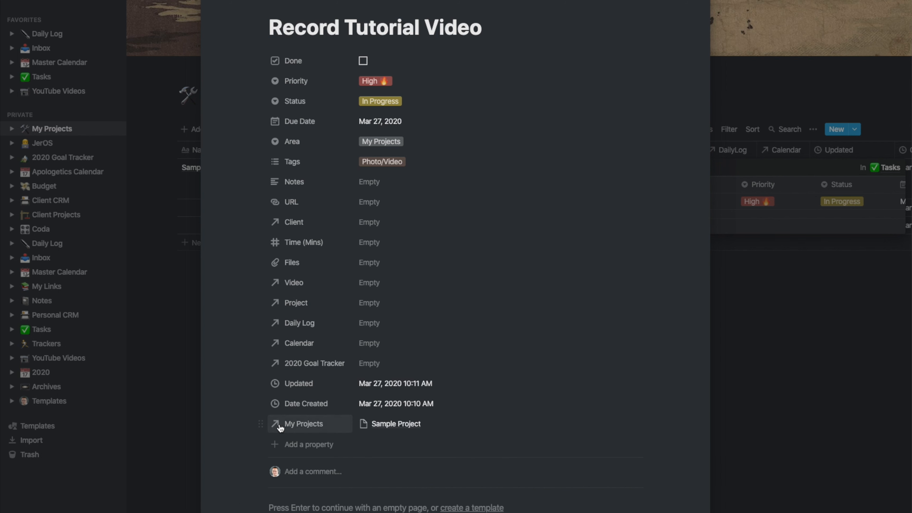
Move the My Projects property between Files and Video, and return to the My Projects table.
{"action": "left_click_drag", "start_coordinate": [260, 424], "coordinate": [264, 283]}
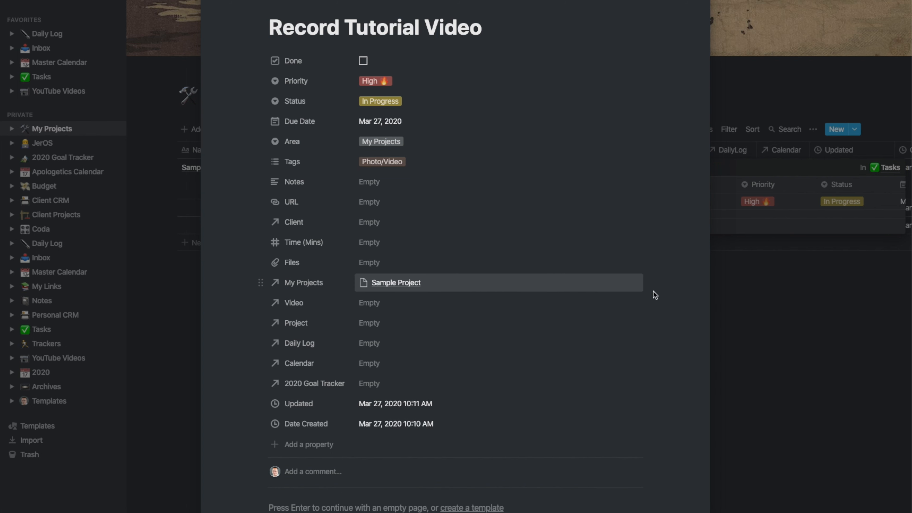
{"action": "left_click", "coordinate": [769, 278]}
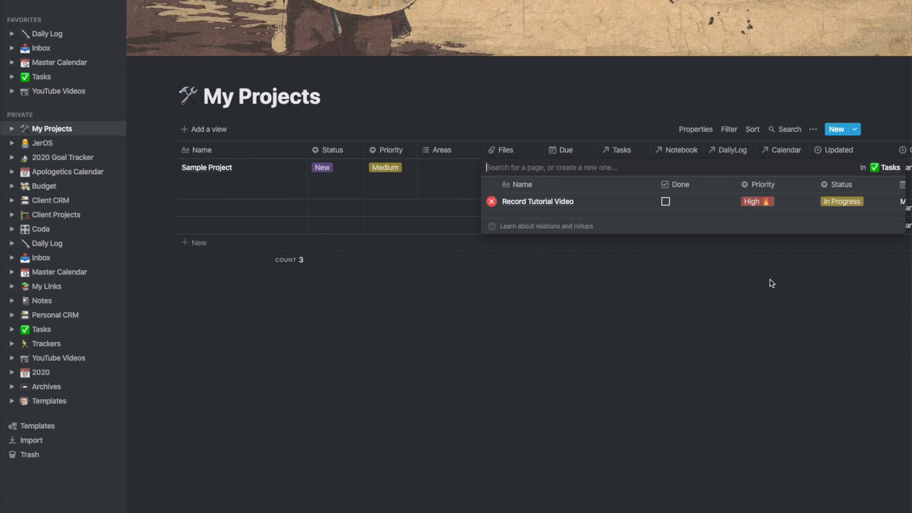
{"action": "left_click", "coordinate": [769, 279]}
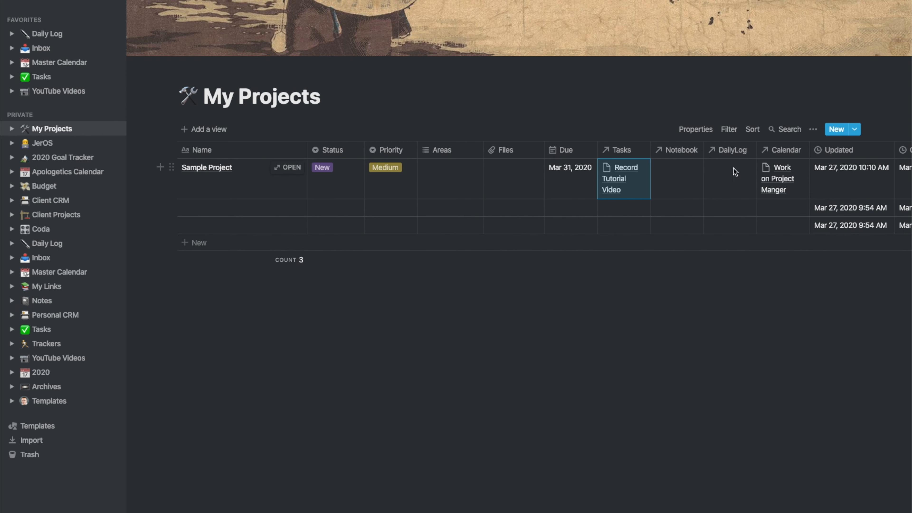
Reopen the Record Tutorial Video task from Sample Project's Tasks relation to review its properties.
{"action": "left_click", "coordinate": [612, 178]}
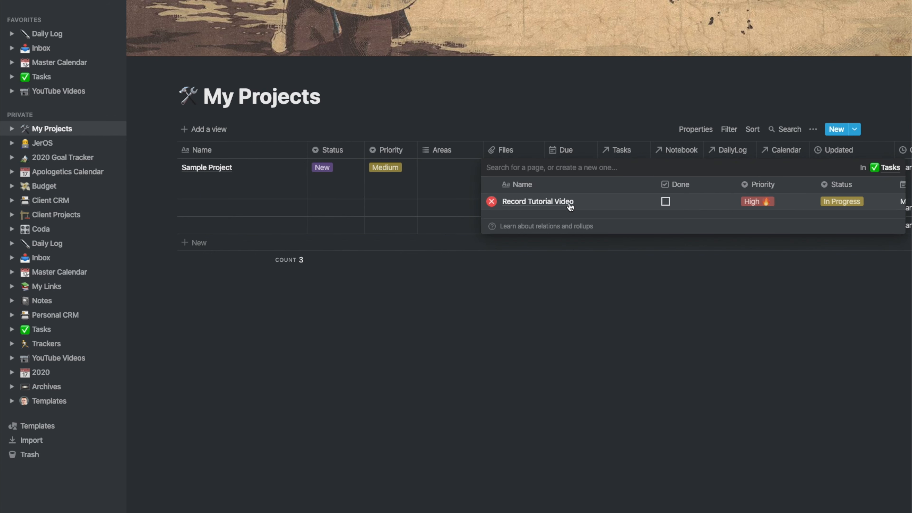
{"action": "left_click", "coordinate": [550, 201]}
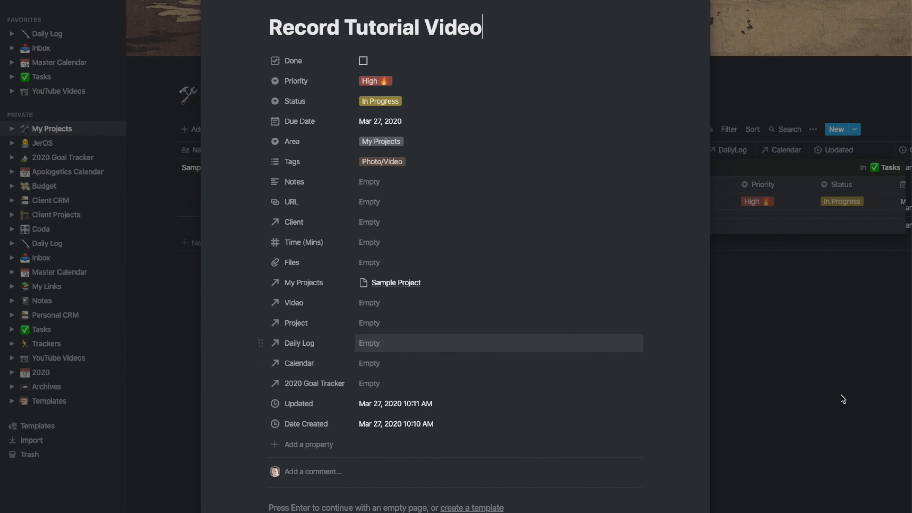
Close the task page and add a board view named Board to the My Projects database.
{"action": "left_click", "coordinate": [771, 359]}
{"action": "left_click", "coordinate": [771, 358]}
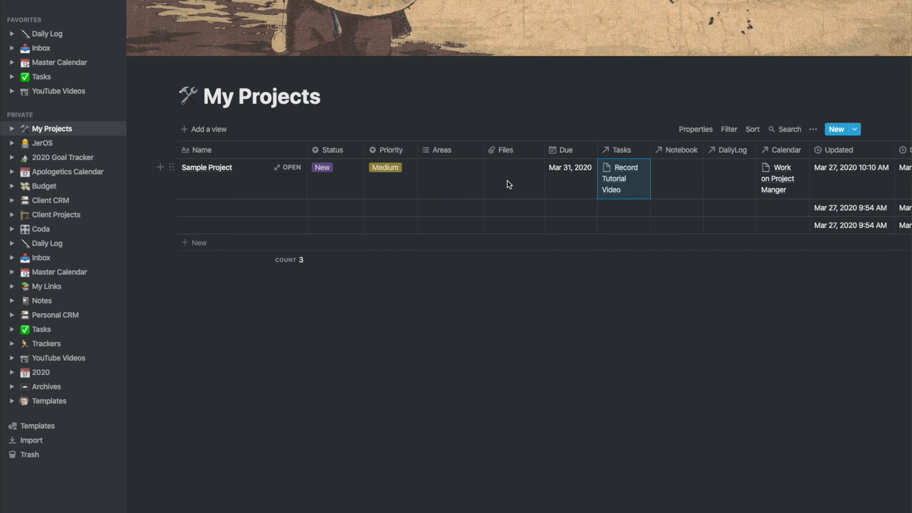
{"action": "left_click", "coordinate": [214, 132]}
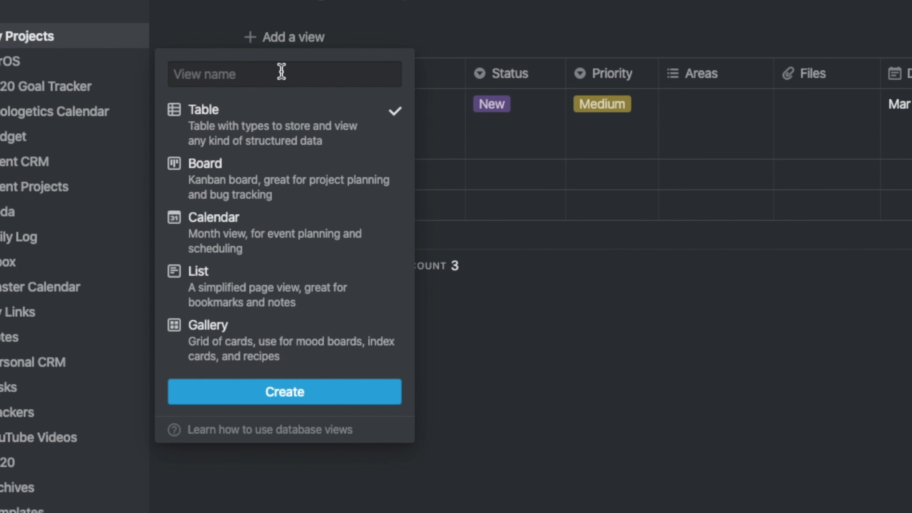
{"action": "left_click", "coordinate": [240, 183]}
{"action": "left_click", "coordinate": [255, 82]}
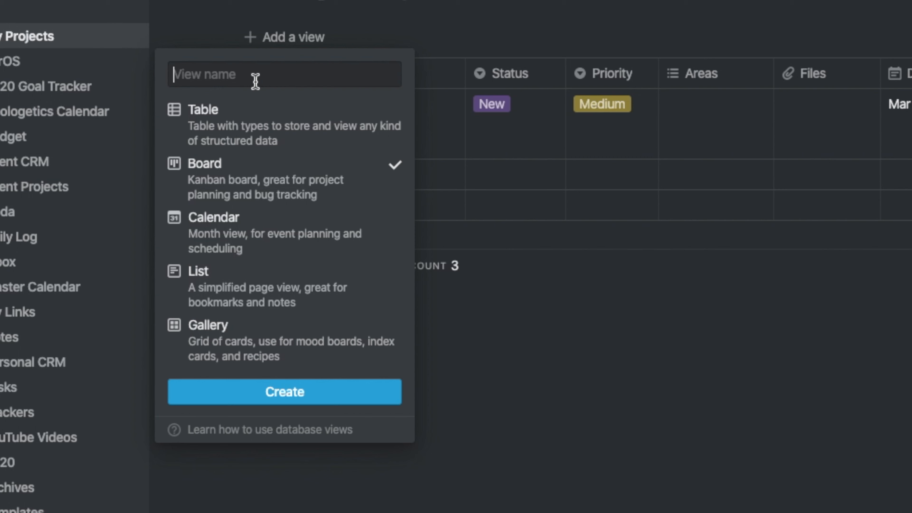
{"action": "type", "text": "Board"}
{"action": "key", "text": "Return"}
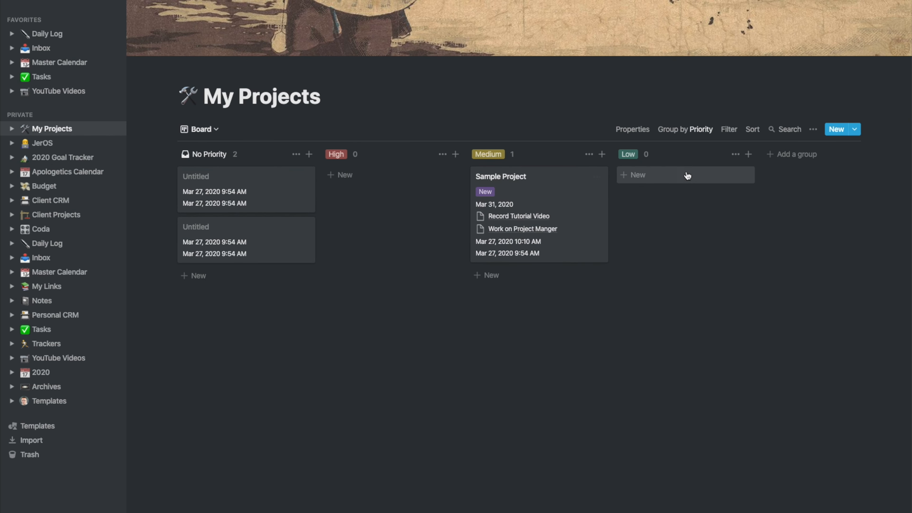
Group the board by Status and hide the No Status column.
{"action": "left_click", "coordinate": [699, 128]}
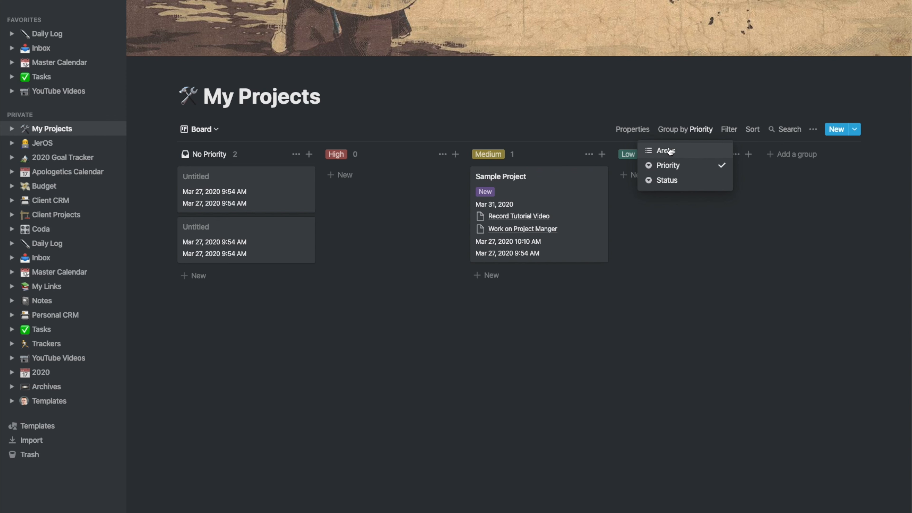
{"action": "left_click", "coordinate": [672, 180]}
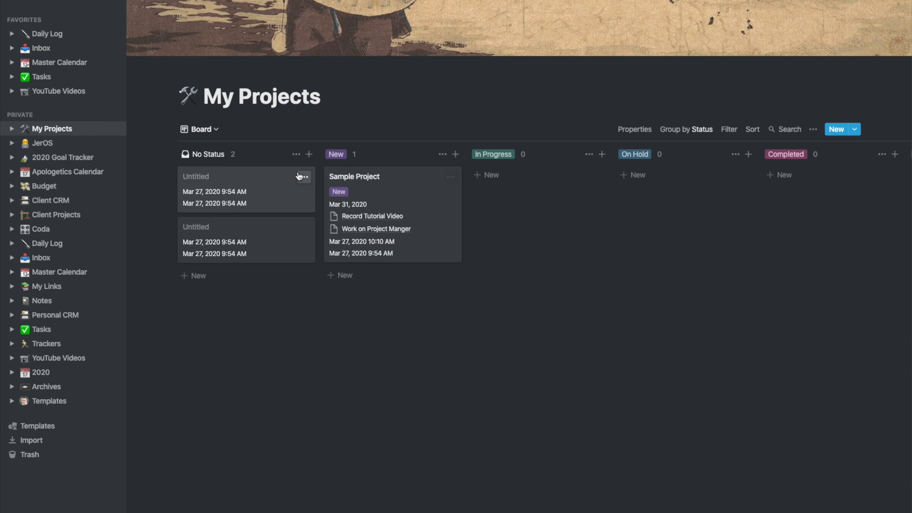
{"action": "left_click", "coordinate": [296, 155]}
{"action": "left_click", "coordinate": [278, 171]}
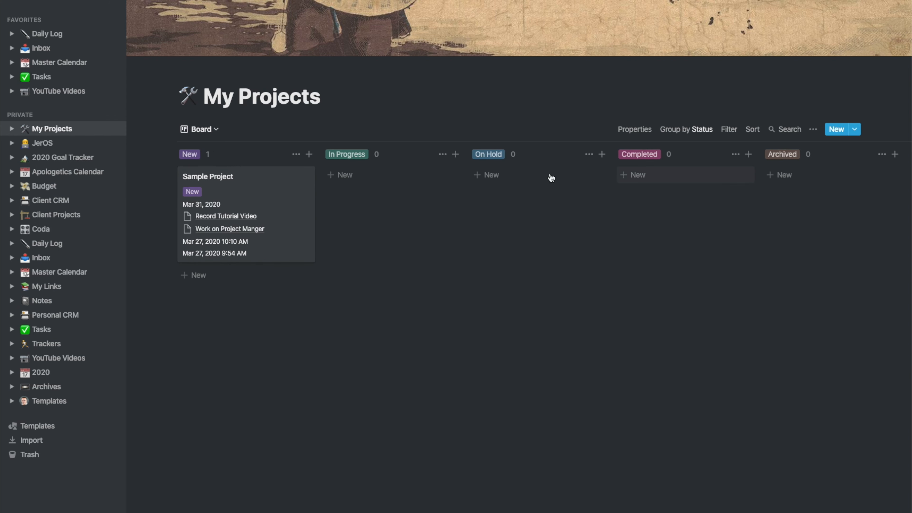
Return to the Default view table and name the two blank projects Sample 2 and Sample 3.
{"action": "left_click", "coordinate": [216, 130]}
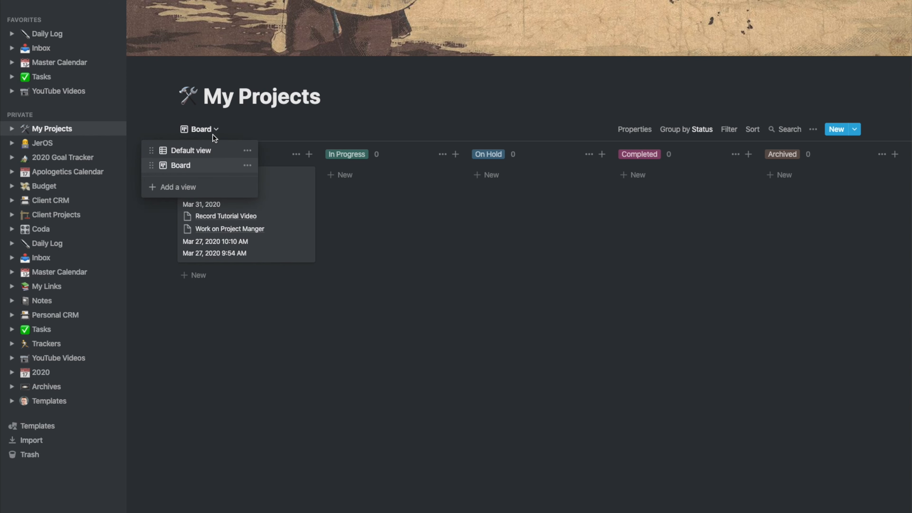
{"action": "left_click", "coordinate": [201, 151]}
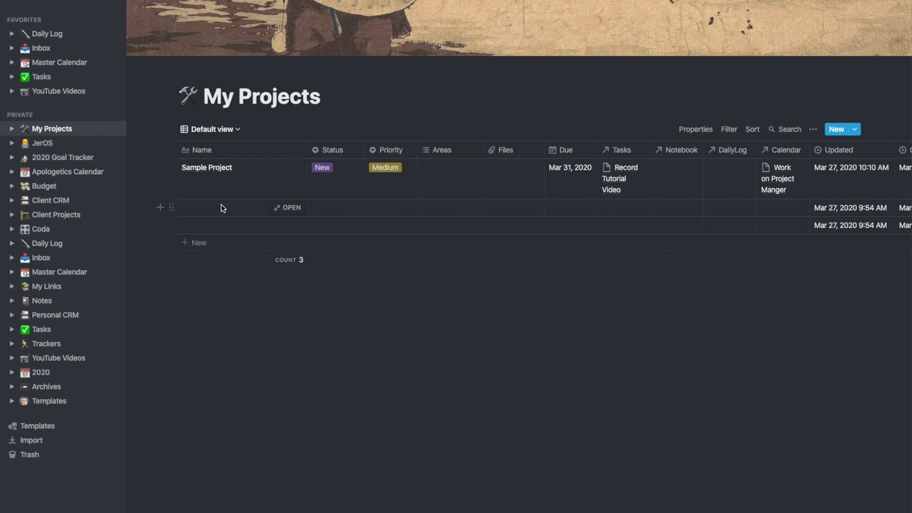
{"action": "left_click", "coordinate": [213, 208]}
{"action": "type", "text": "Sample 2"}
{"action": "key", "text": "Return"}
{"action": "type", "text": "Sam"}
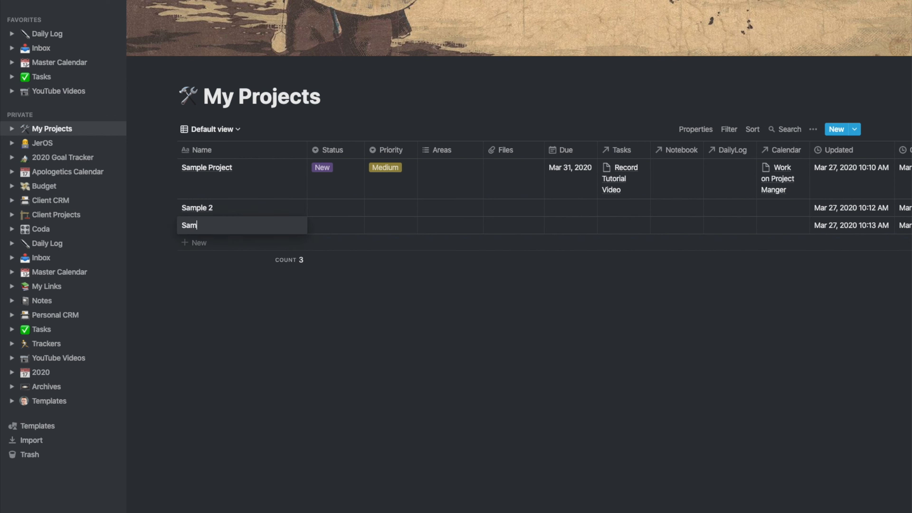
{"action": "key", "text": "Escape"}
Set Sample 2's status to On Hold and Sample 3's to In Progress, and return to the Board view.
{"action": "left_click", "coordinate": [327, 208]}
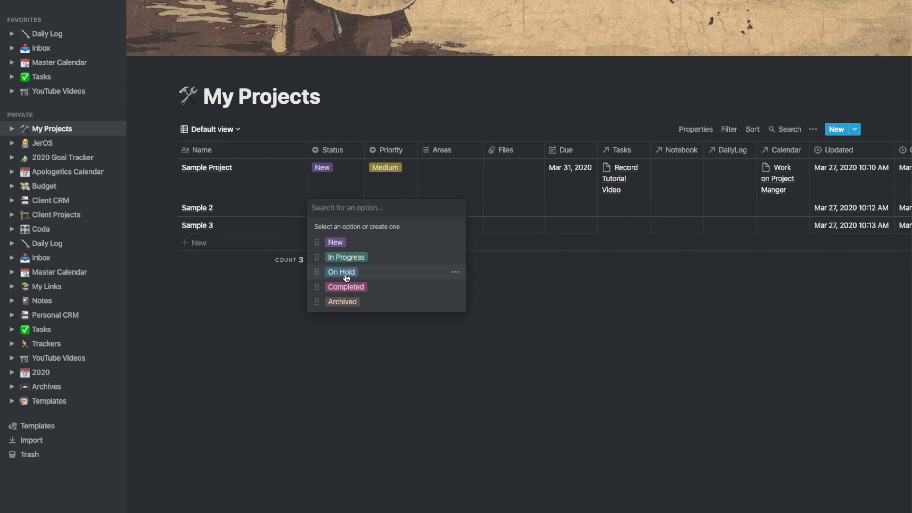
{"action": "left_click", "coordinate": [345, 274]}
{"action": "left_click", "coordinate": [330, 226]}
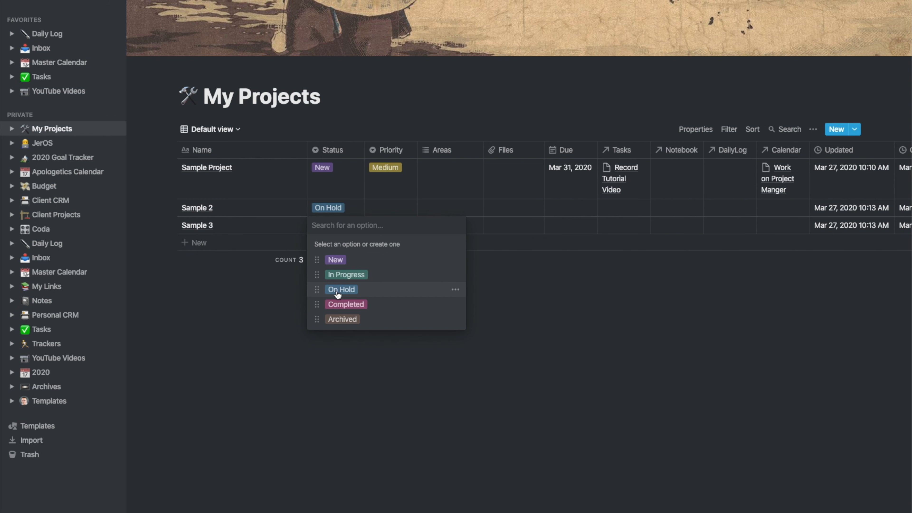
{"action": "left_click", "coordinate": [347, 275]}
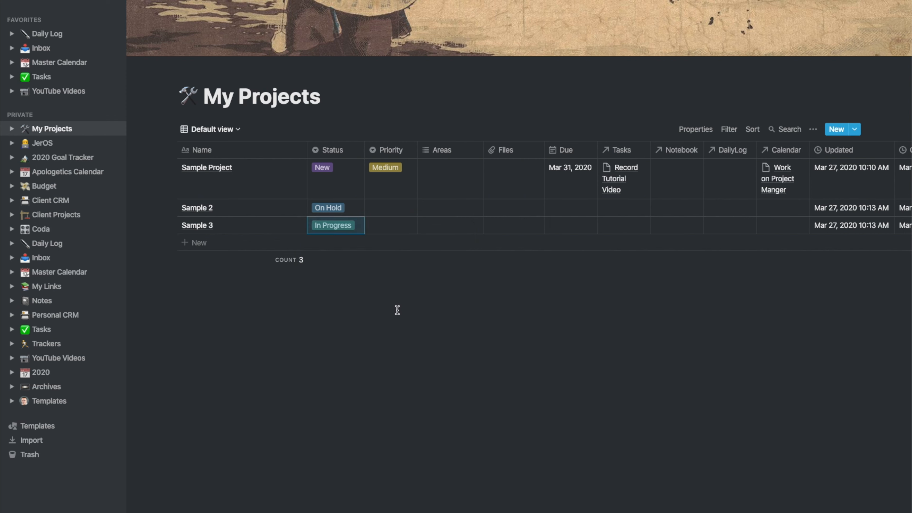
{"action": "left_click", "coordinate": [222, 129]}
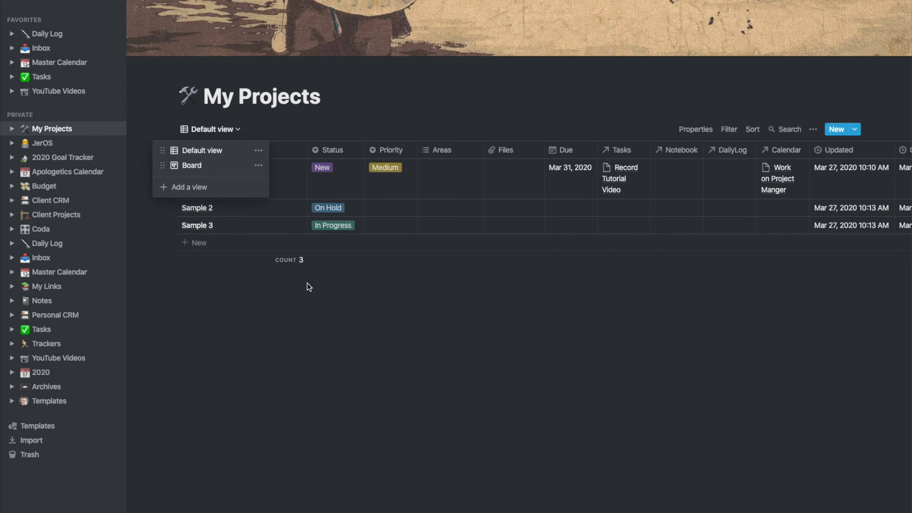
{"action": "left_click", "coordinate": [207, 170]}
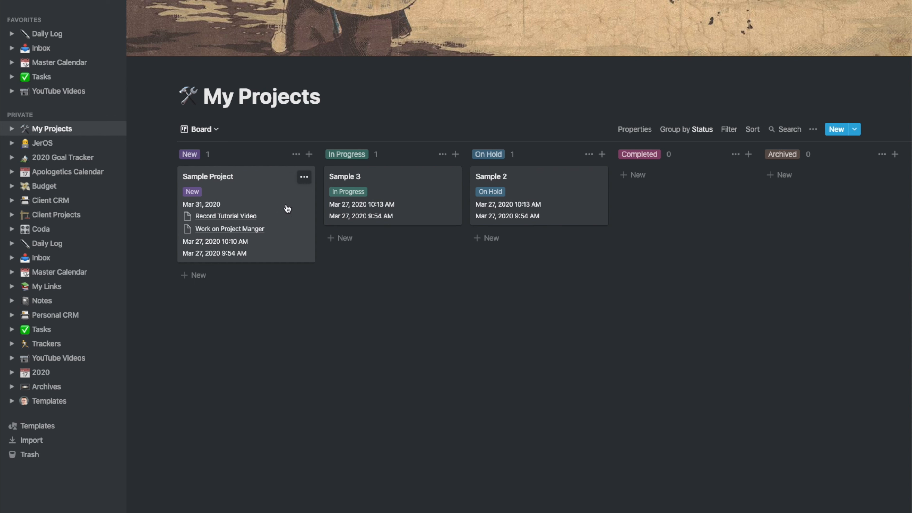
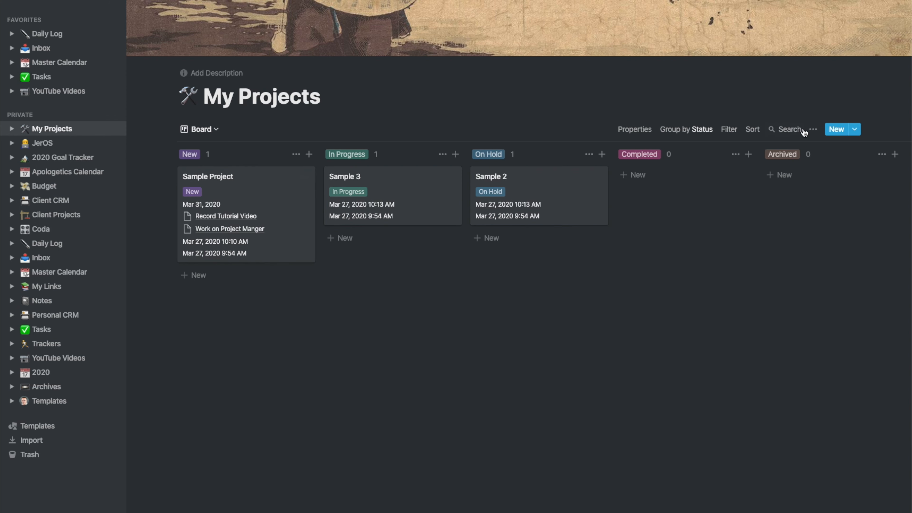
Hide Created and Updated on the board cards, and show Priority as the first property above Status.
{"action": "left_click", "coordinate": [813, 130]}
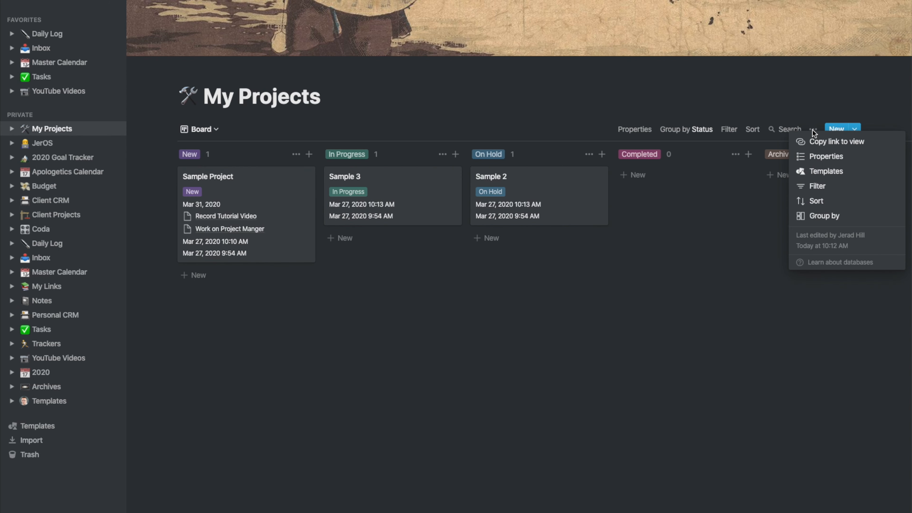
{"action": "left_click", "coordinate": [821, 155]}
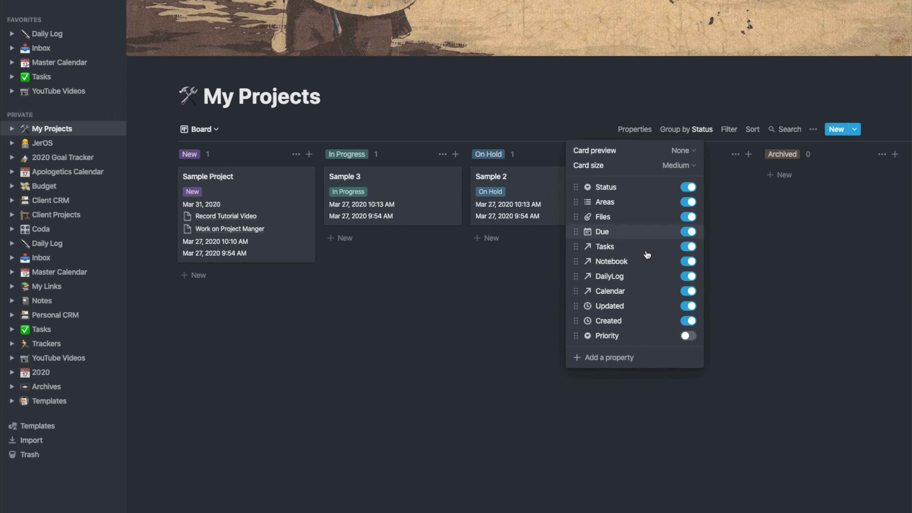
{"action": "left_click", "coordinate": [688, 321]}
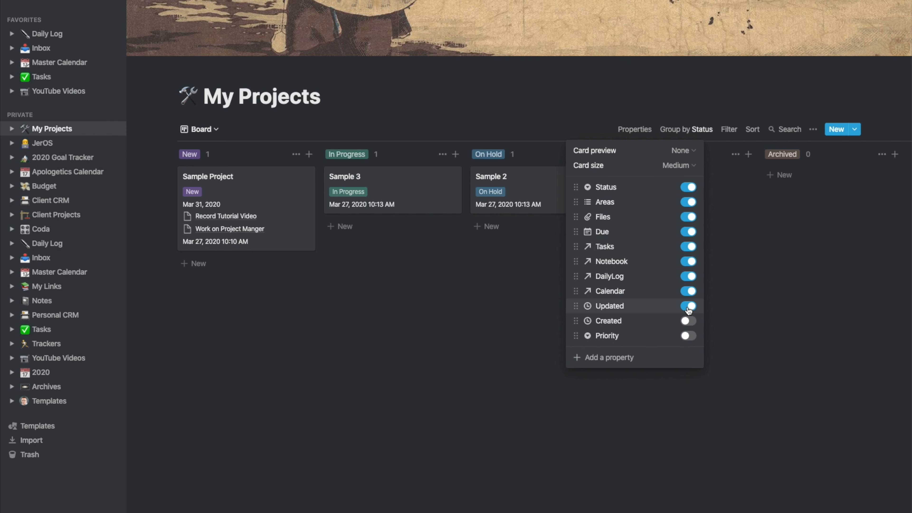
{"action": "left_click", "coordinate": [688, 308]}
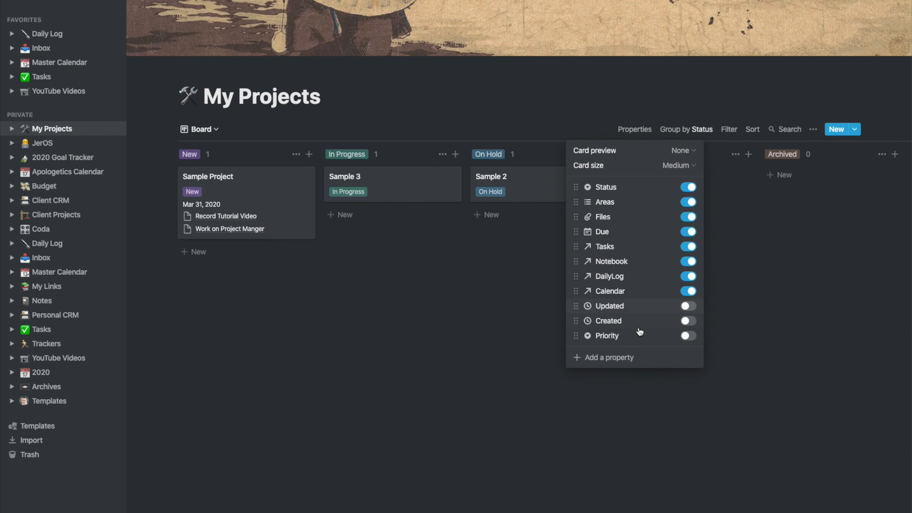
{"action": "left_click", "coordinate": [688, 336]}
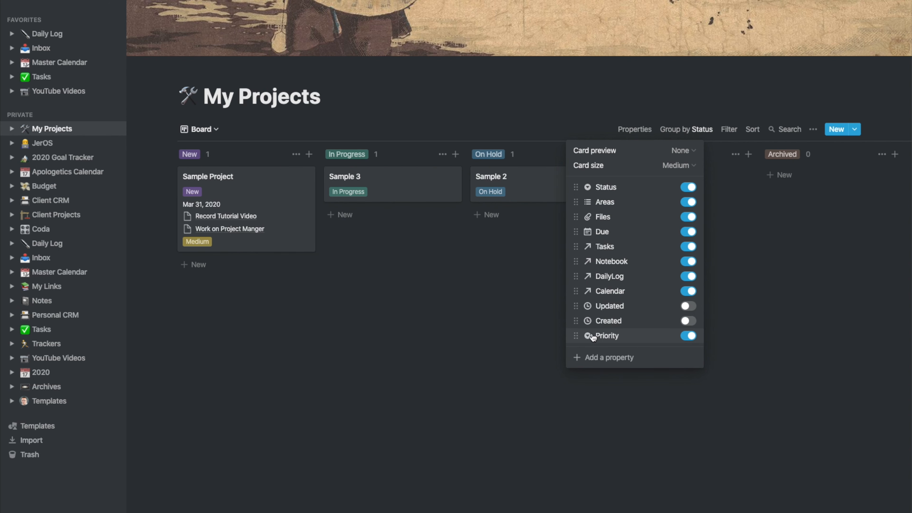
{"action": "left_click_drag", "start_coordinate": [574, 336], "coordinate": [585, 188]}
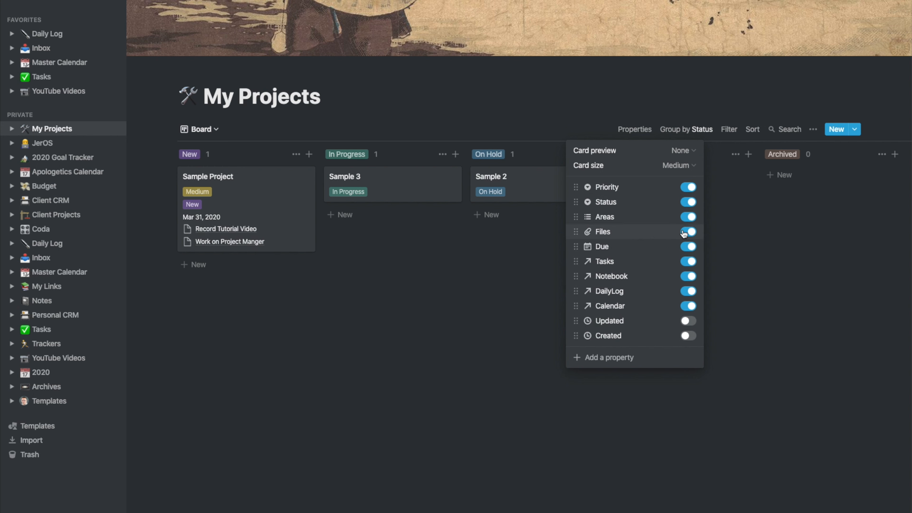
Hide the Files, Tasks, Notebook, DailyLog and Calendar properties on the board cards.
{"action": "left_click", "coordinate": [690, 233]}
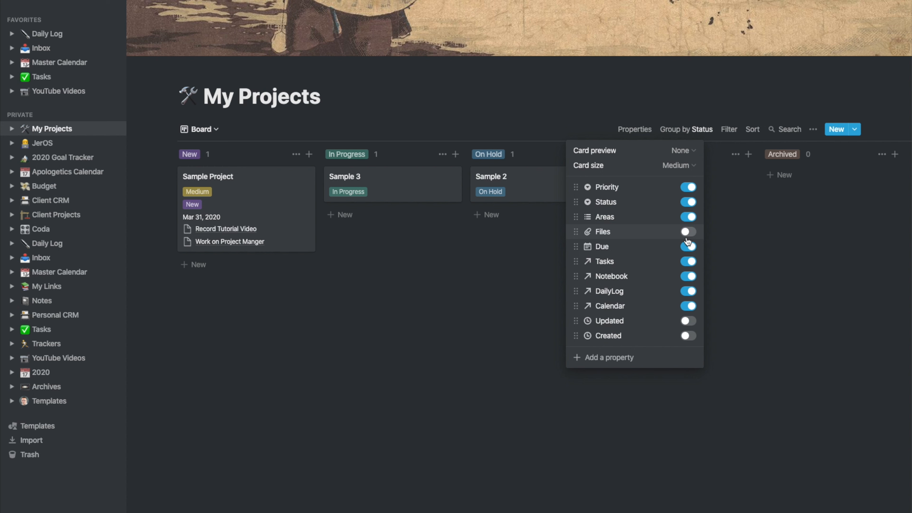
{"action": "left_click", "coordinate": [687, 265]}
{"action": "left_click", "coordinate": [688, 277]}
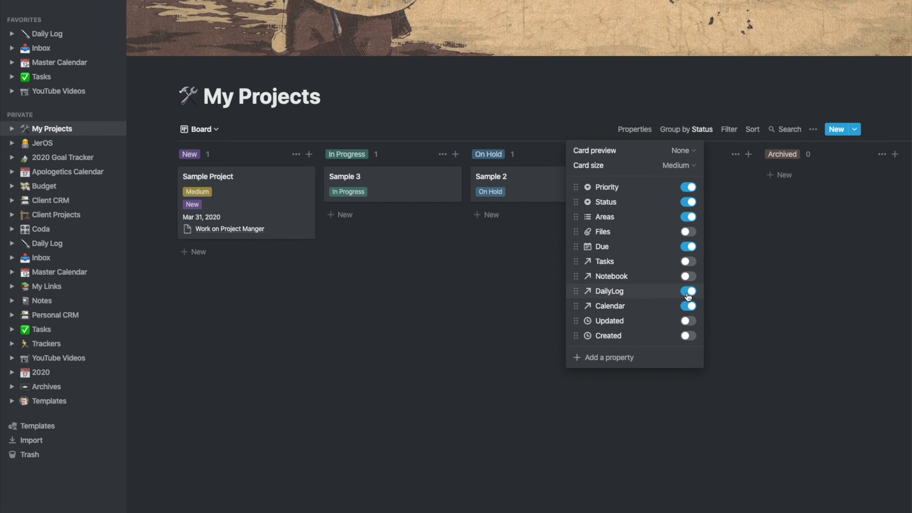
{"action": "left_click", "coordinate": [688, 292]}
{"action": "left_click", "coordinate": [686, 307]}
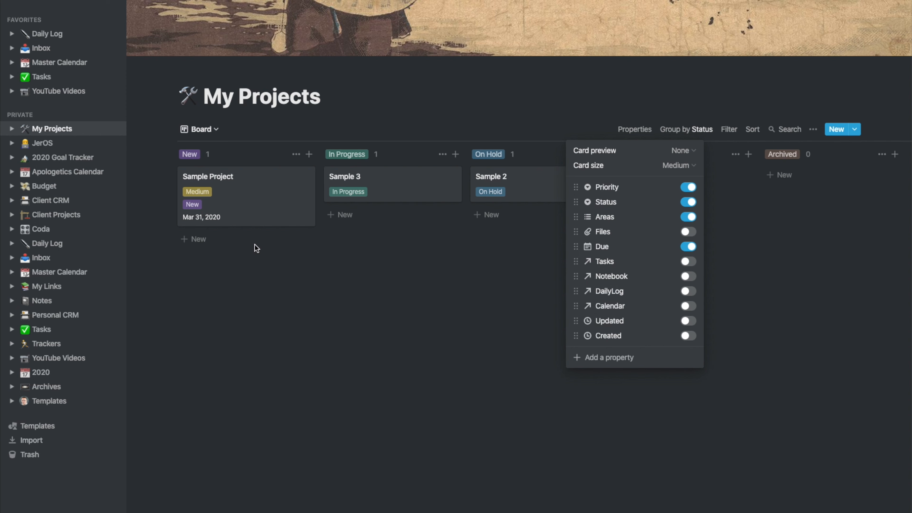
{"action": "left_click", "coordinate": [319, 312]}
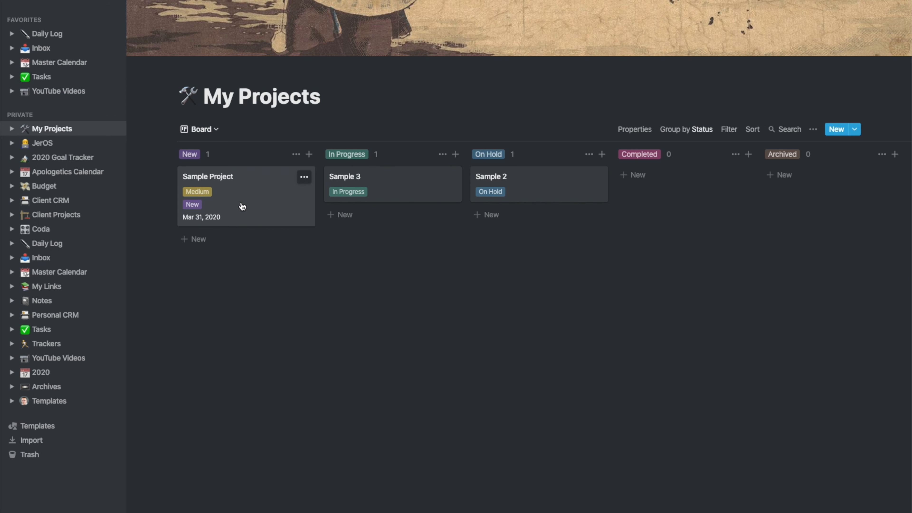
Hide the Status property on the board cards.
{"action": "left_click", "coordinate": [813, 129]}
{"action": "left_click", "coordinate": [821, 158]}
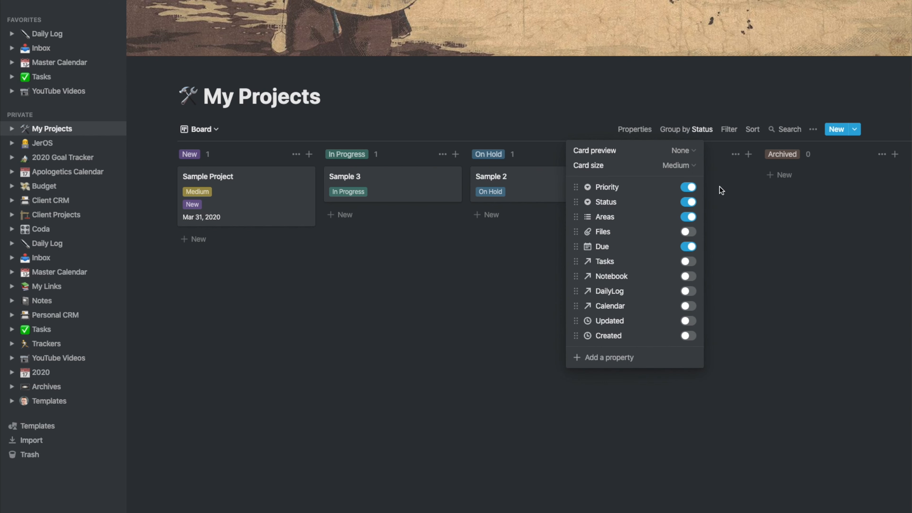
{"action": "left_click", "coordinate": [690, 203]}
{"action": "left_click", "coordinate": [407, 271]}
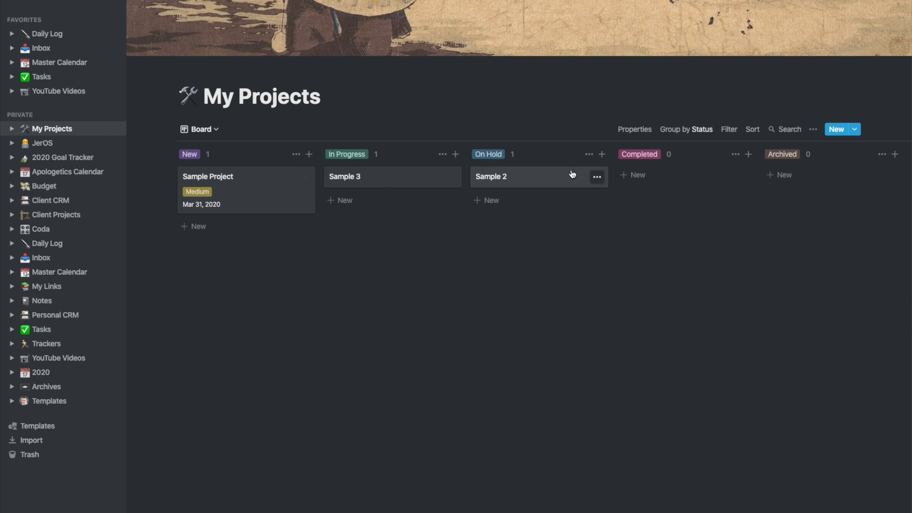
Switch back to the Default view and add a calendar view named Due Date to My Projects.
{"action": "left_click", "coordinate": [198, 129]}
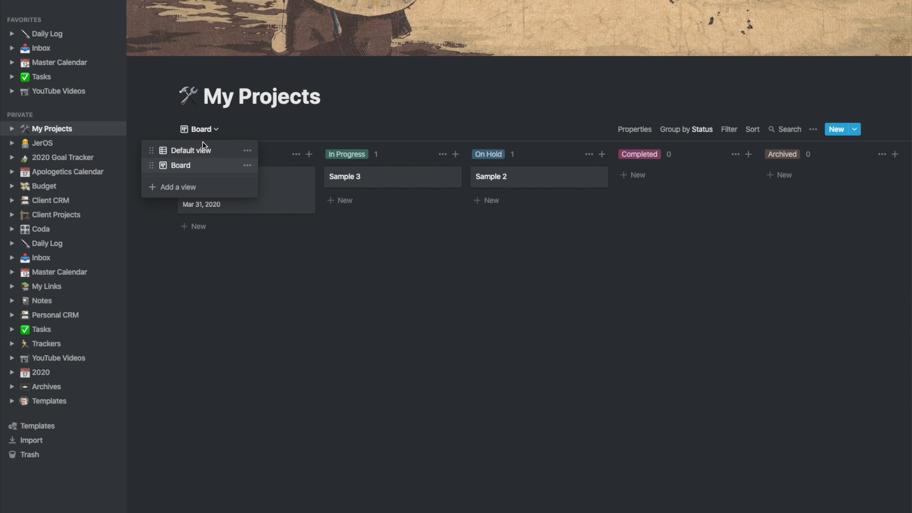
{"action": "left_click", "coordinate": [208, 152]}
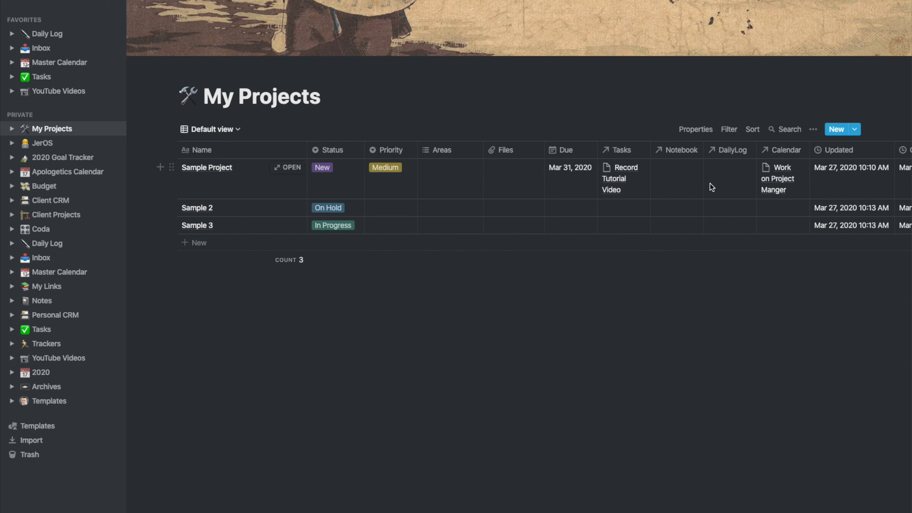
{"action": "left_click", "coordinate": [239, 130]}
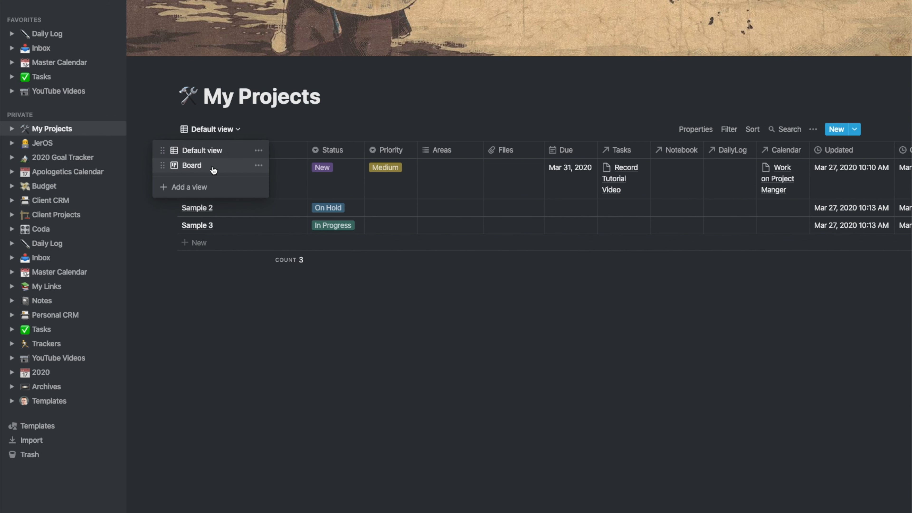
{"action": "left_click", "coordinate": [188, 188]}
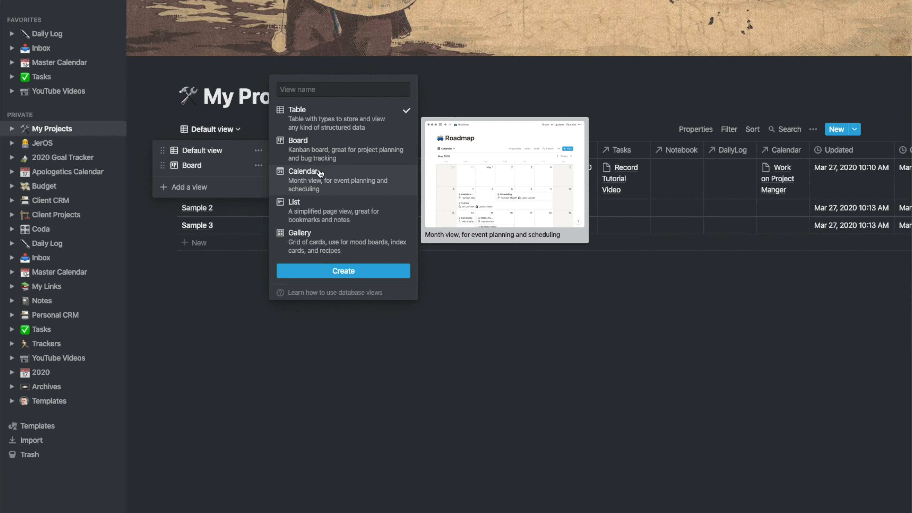
{"action": "left_click", "coordinate": [321, 182]}
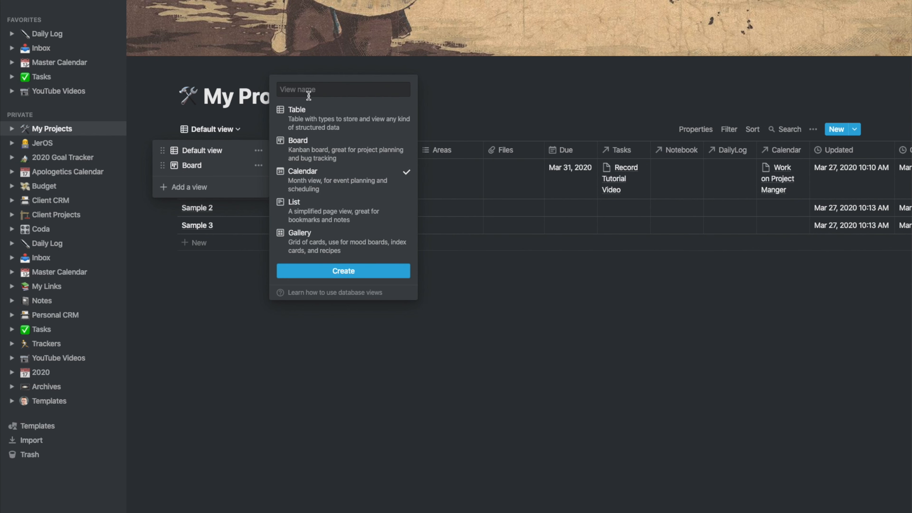
{"action": "type", "text": "Due Date"}
{"action": "key", "text": "Return"}
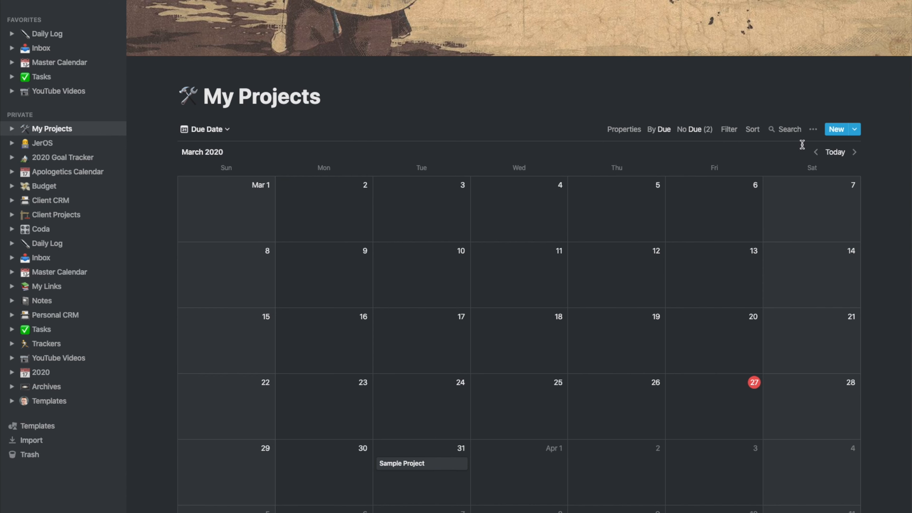
Check which projects lack a due date and which date property the Due Date calendar can be arranged by.
{"action": "left_click", "coordinate": [689, 131]}
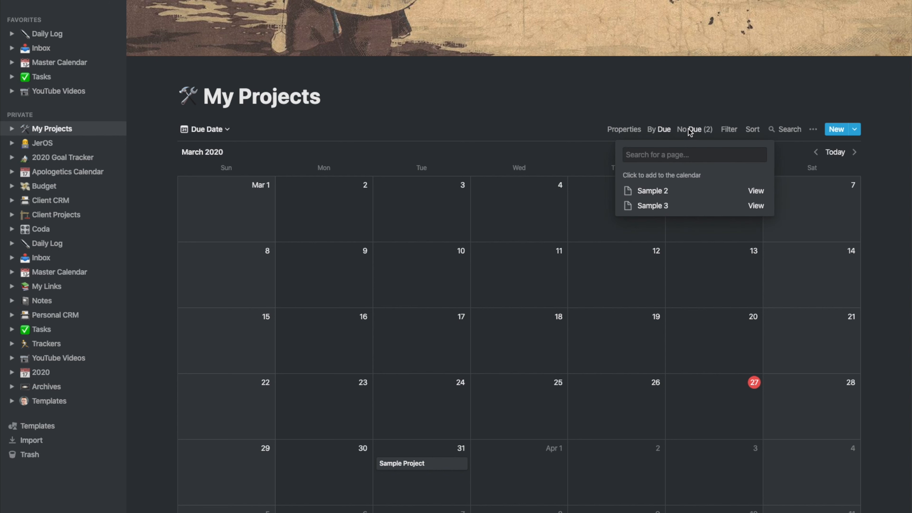
{"action": "left_click", "coordinate": [687, 128]}
{"action": "left_click", "coordinate": [665, 129]}
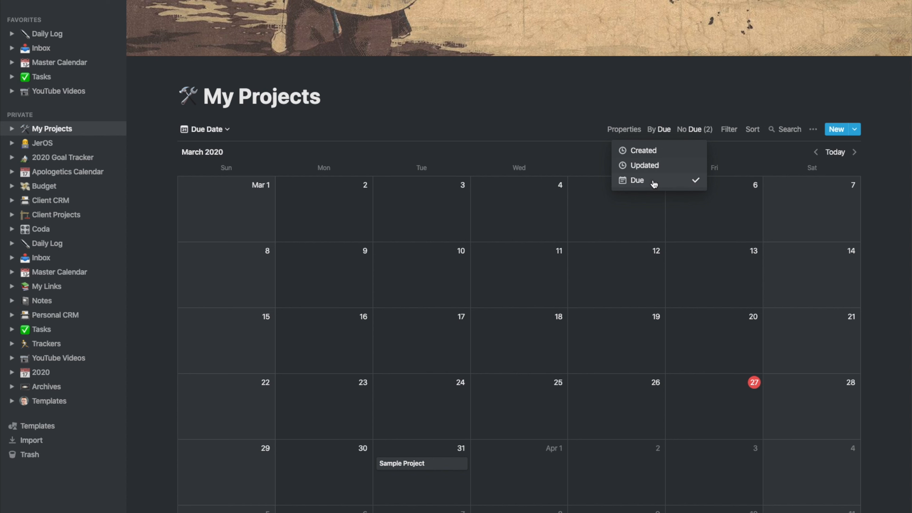
{"action": "left_click", "coordinate": [668, 93]}
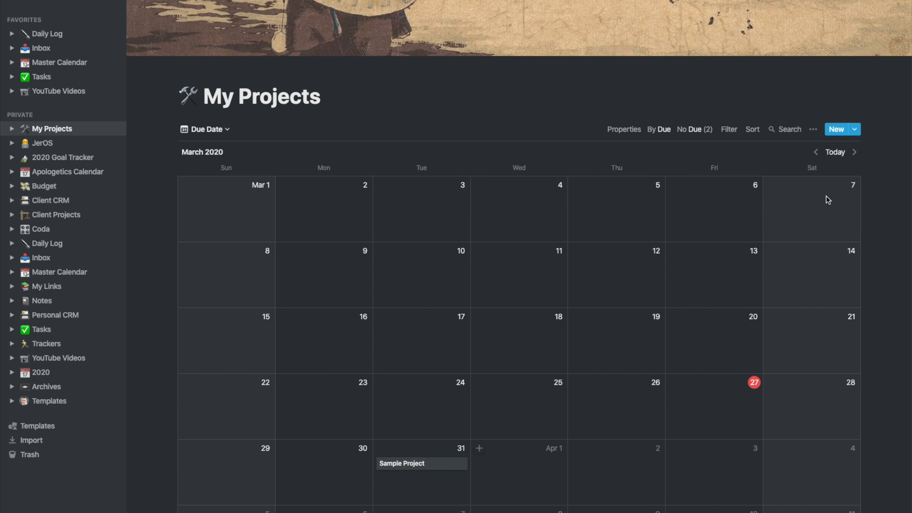
Show the Areas, Priority and Status properties on the Due Date calendar's cards.
{"action": "left_click", "coordinate": [813, 129]}
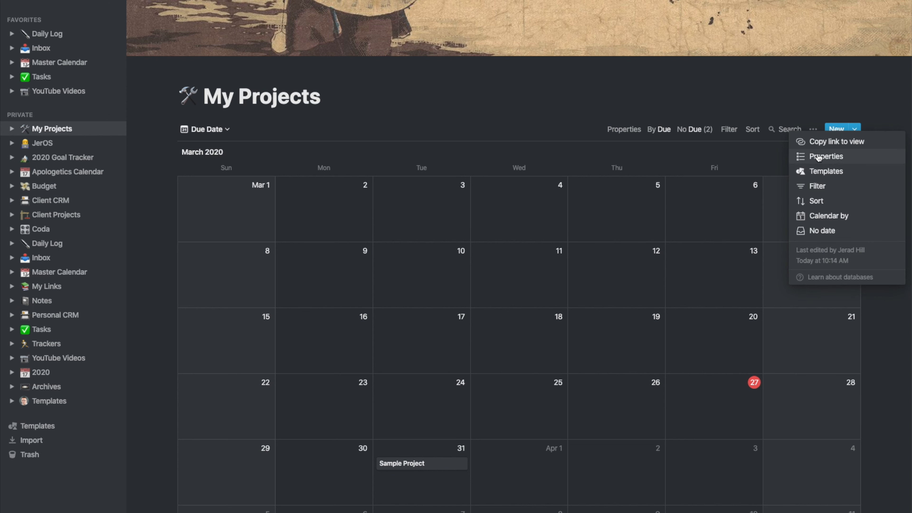
{"action": "left_click", "coordinate": [819, 157]}
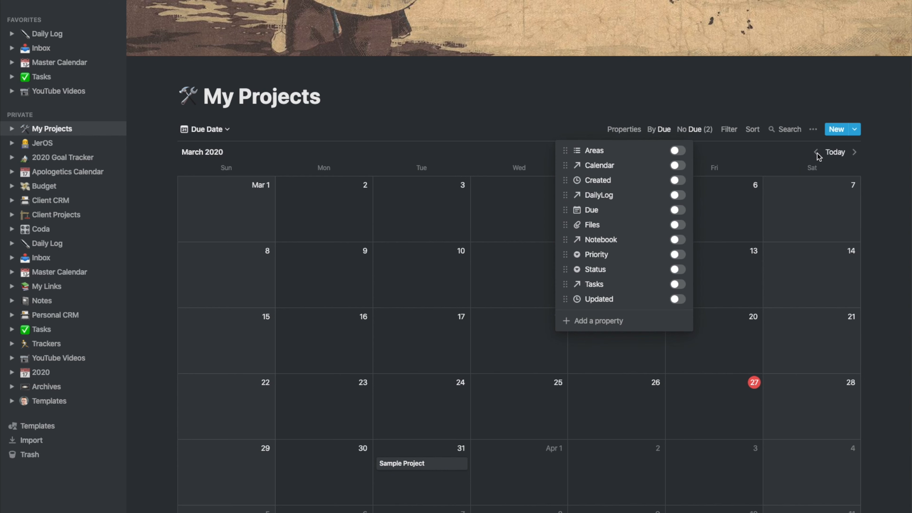
{"action": "left_click", "coordinate": [679, 152]}
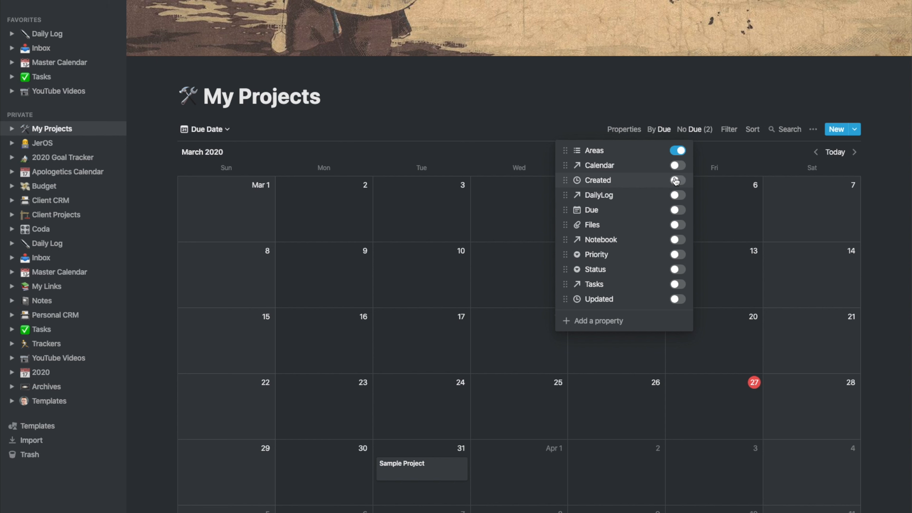
{"action": "left_click", "coordinate": [676, 255]}
{"action": "left_click", "coordinate": [677, 270]}
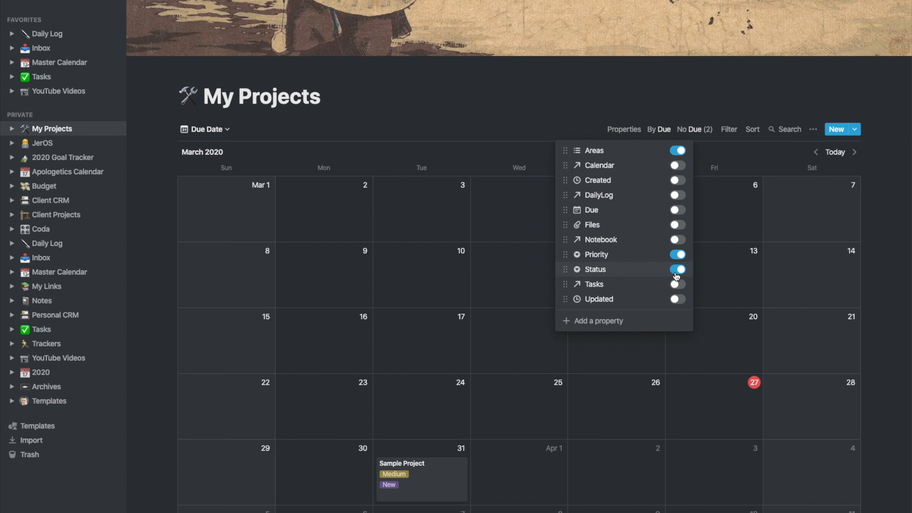
Reorder the calendar card properties so that Priority comes first, followed by Status and Areas.
{"action": "left_click_drag", "start_coordinate": [571, 270], "coordinate": [565, 150]}
{"action": "left_click_drag", "start_coordinate": [566, 267], "coordinate": [570, 166]}
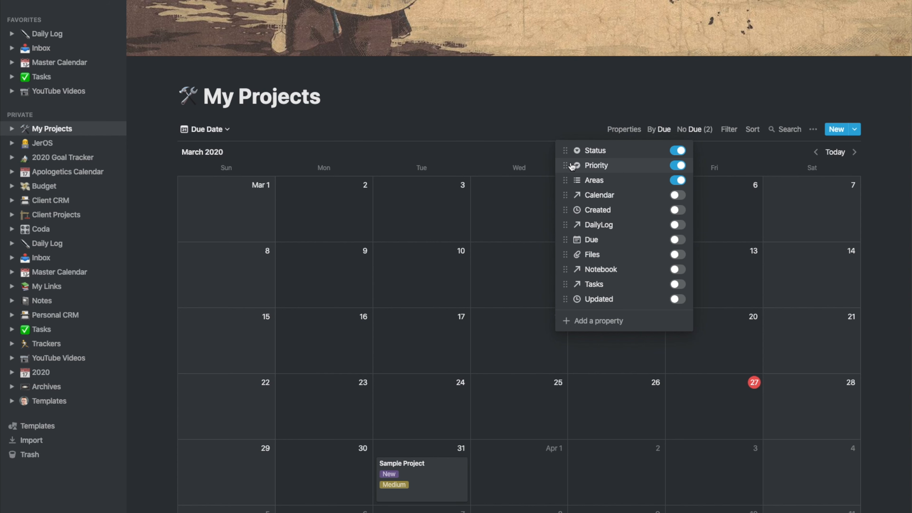
{"action": "left_click_drag", "start_coordinate": [571, 166], "coordinate": [571, 150]}
{"action": "left_click", "coordinate": [487, 285]}
{"action": "scroll", "coordinate": [487, 284], "scroll_direction": "down", "scroll_amount": 2}
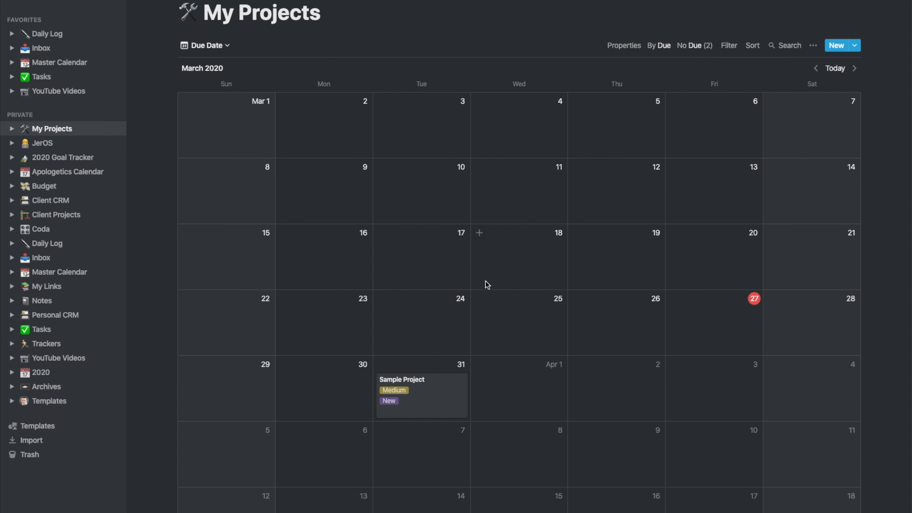
{"action": "scroll", "coordinate": [434, 413], "scroll_direction": "down", "scroll_amount": 1}
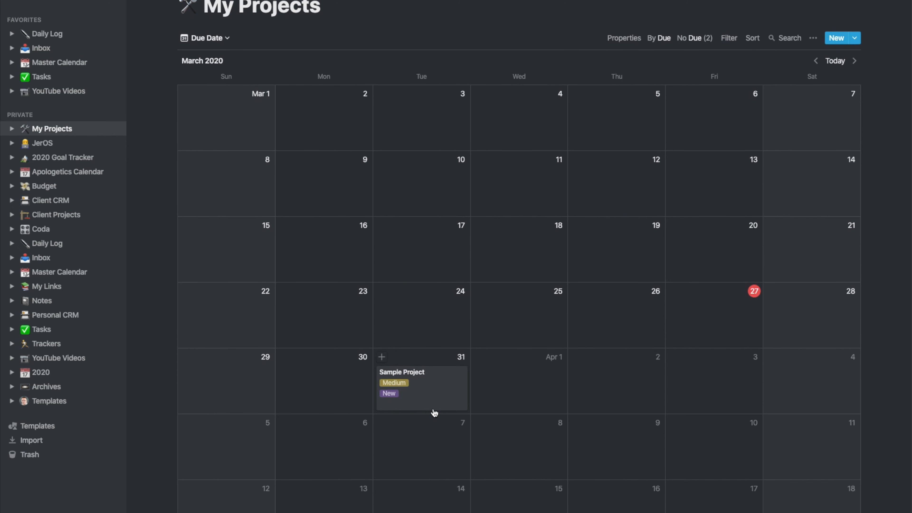
{"action": "scroll", "coordinate": [434, 413], "scroll_direction": "up", "scroll_amount": 1}
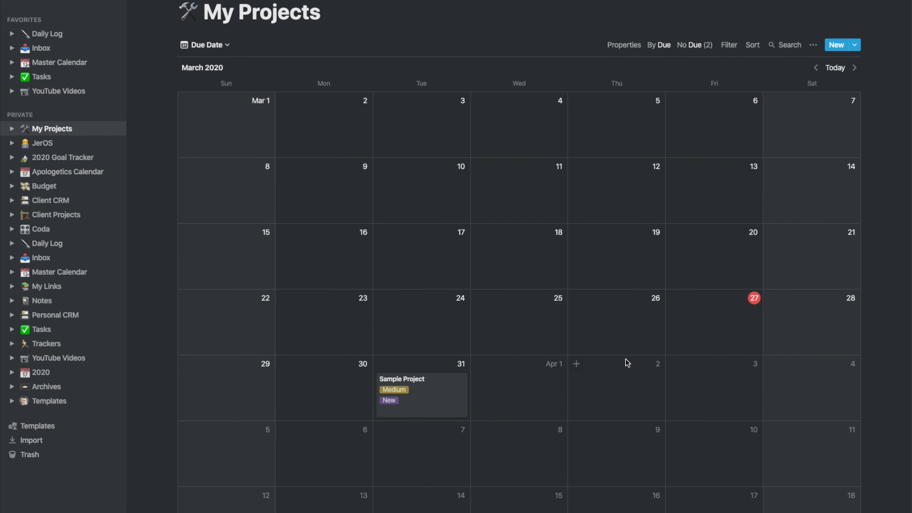
{"action": "scroll", "coordinate": [626, 359], "scroll_direction": "up", "scroll_amount": 5}
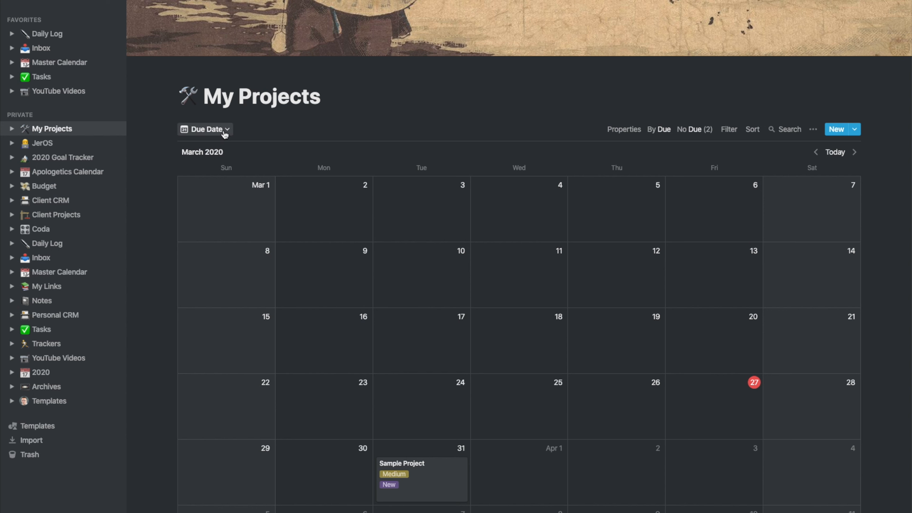
Add a gallery view named Gallery to My Projects.
{"action": "left_click", "coordinate": [225, 133]}
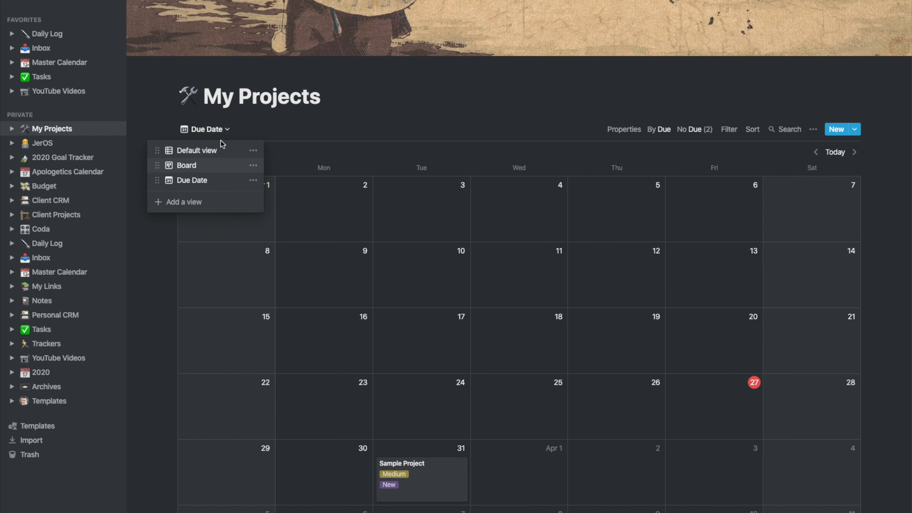
{"action": "left_click", "coordinate": [193, 205]}
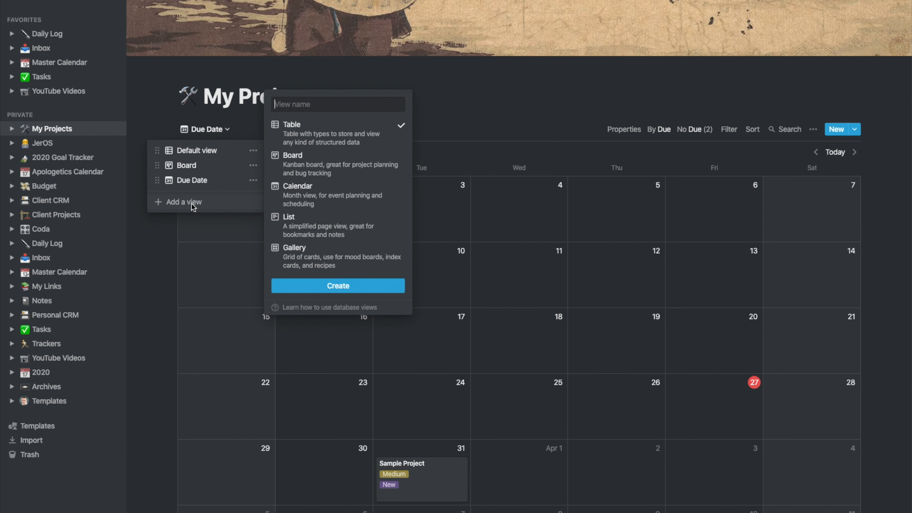
{"action": "left_click", "coordinate": [354, 259]}
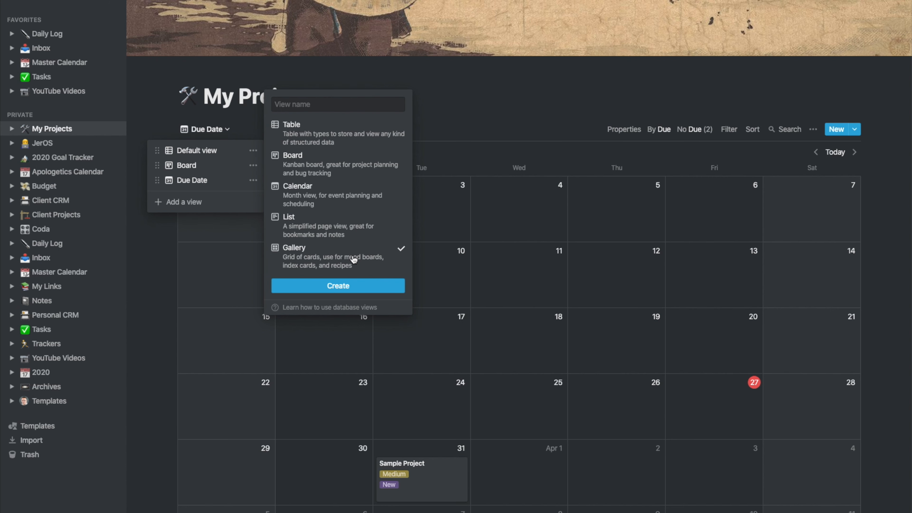
{"action": "type", "text": "Gallery"}
{"action": "key", "text": "Return"}
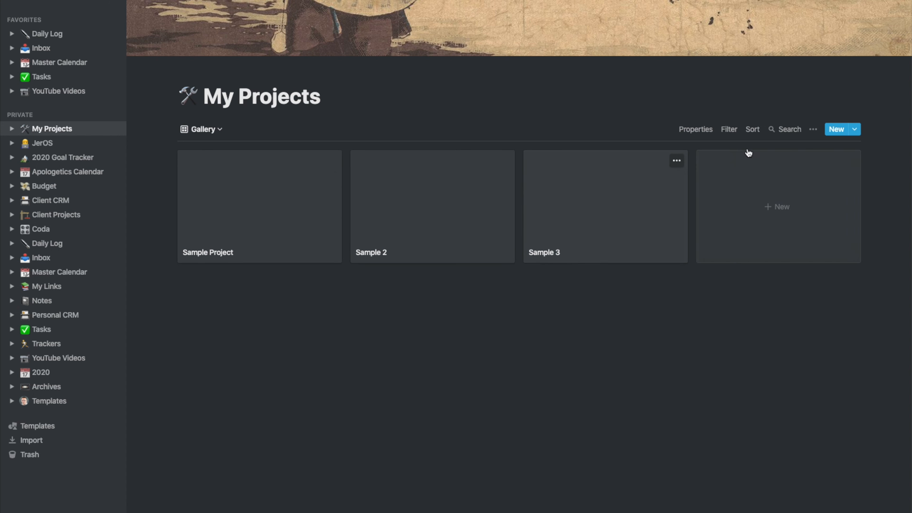
Look through the card preview options available for the Gallery view.
{"action": "left_click", "coordinate": [813, 129]}
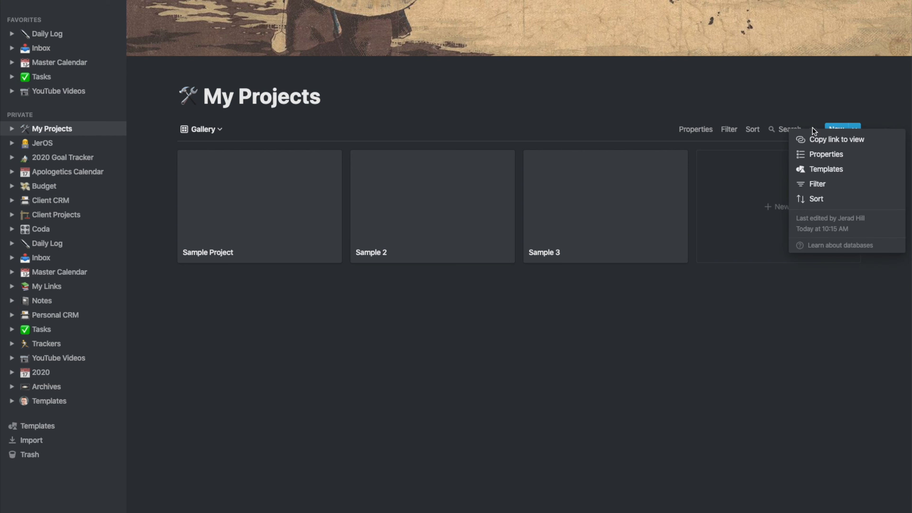
{"action": "left_click", "coordinate": [819, 154]}
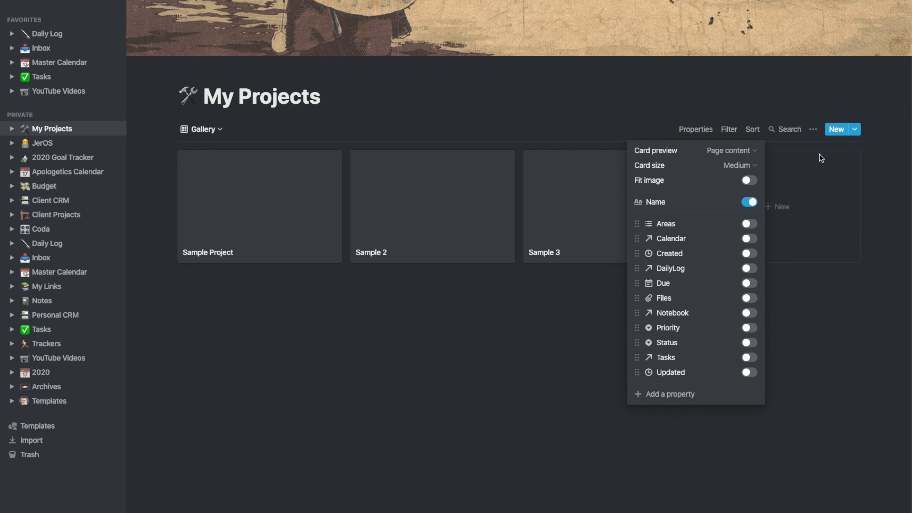
{"action": "left_click", "coordinate": [716, 151]}
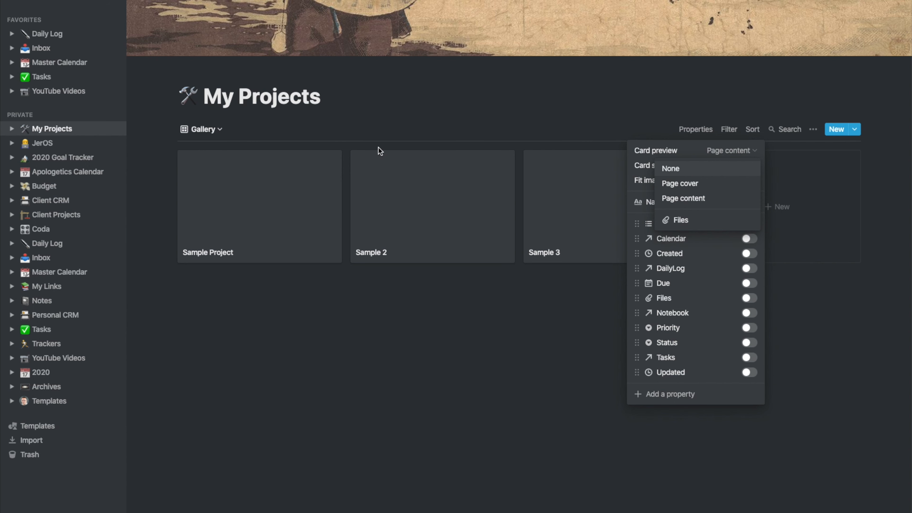
{"action": "left_click", "coordinate": [228, 154]}
{"action": "left_click", "coordinate": [255, 215]}
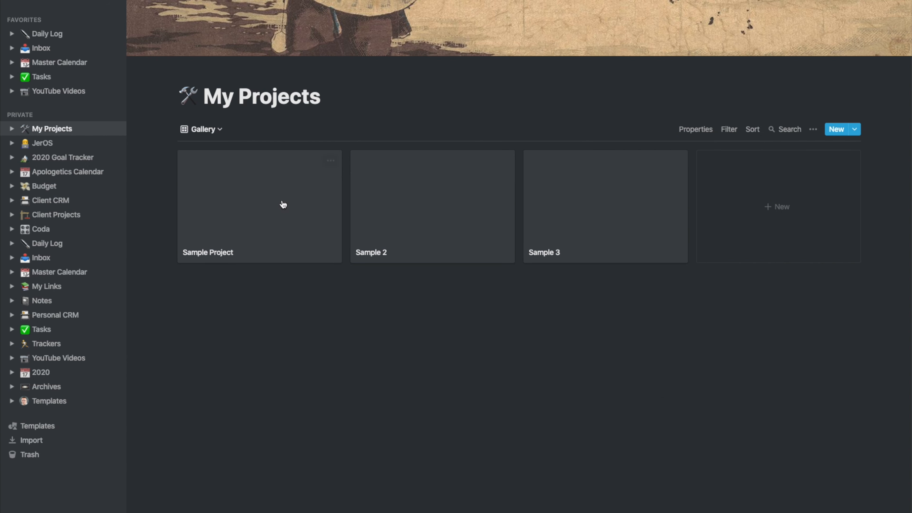
Add a cover image to the Sample Project page and return to the gallery.
{"action": "left_click", "coordinate": [282, 203]}
{"action": "left_click", "coordinate": [362, 7]}
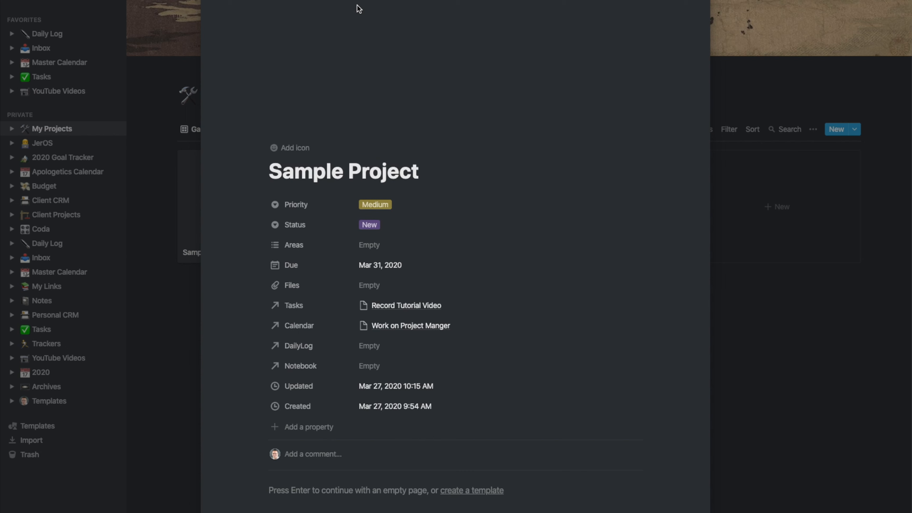
{"action": "left_click", "coordinate": [751, 73]}
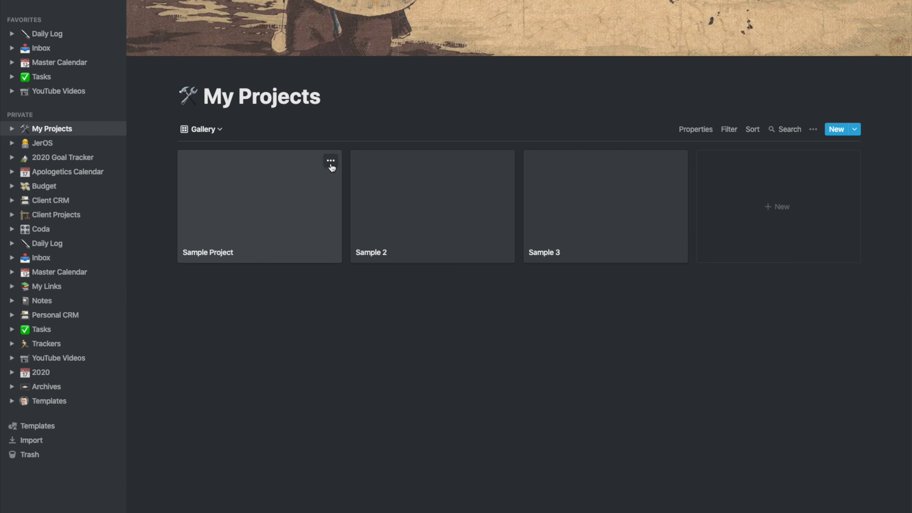
Set the gallery's card preview to Page cover.
{"action": "left_click", "coordinate": [815, 129]}
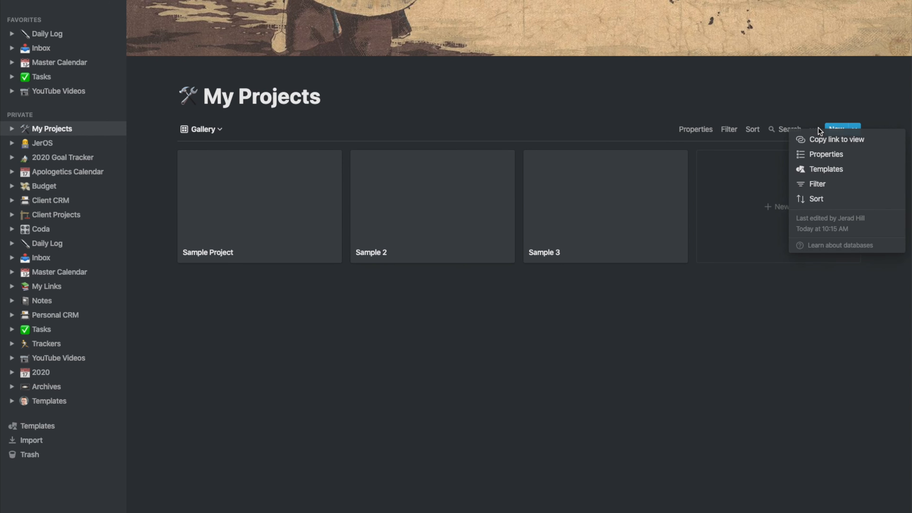
{"action": "left_click", "coordinate": [815, 153]}
{"action": "left_click", "coordinate": [749, 154]}
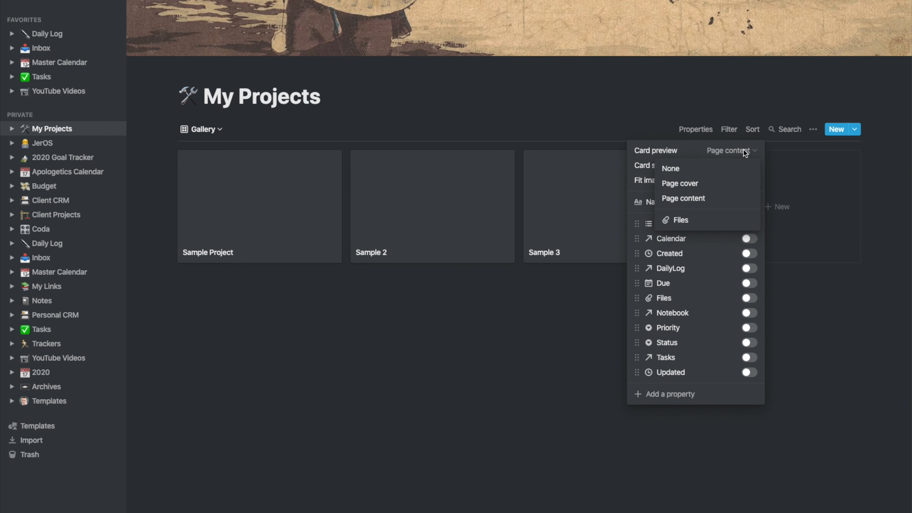
{"action": "left_click", "coordinate": [698, 185]}
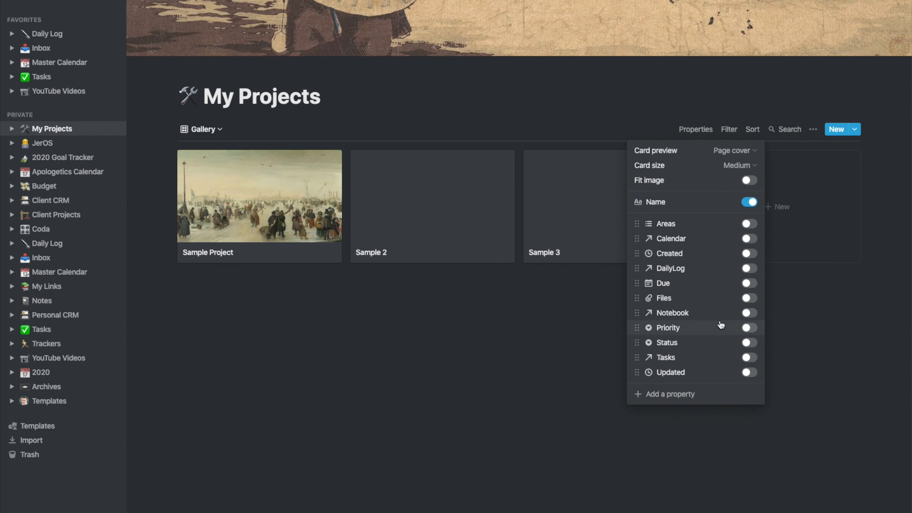
Show Priority and Status on the gallery cards, placing Priority first and Status second in the property order.
{"action": "left_click", "coordinate": [739, 343]}
{"action": "left_click", "coordinate": [746, 328]}
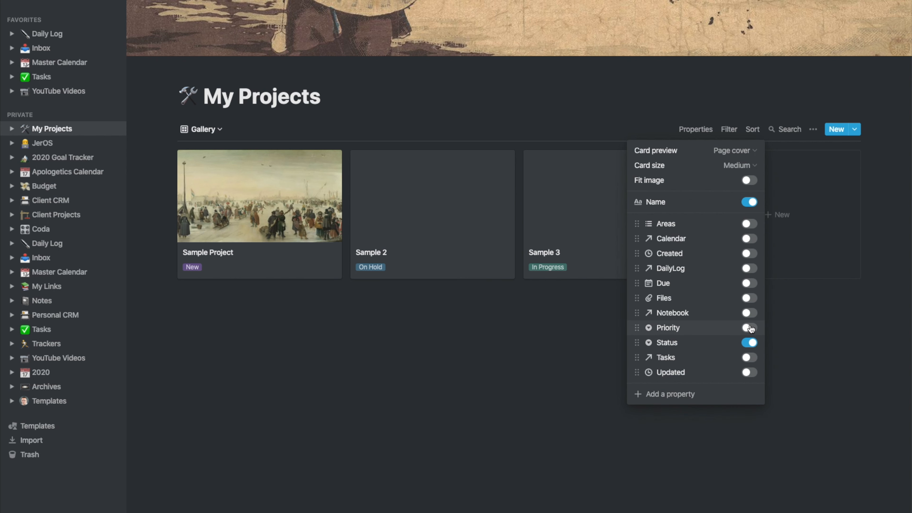
{"action": "left_click_drag", "start_coordinate": [638, 324], "coordinate": [638, 223]}
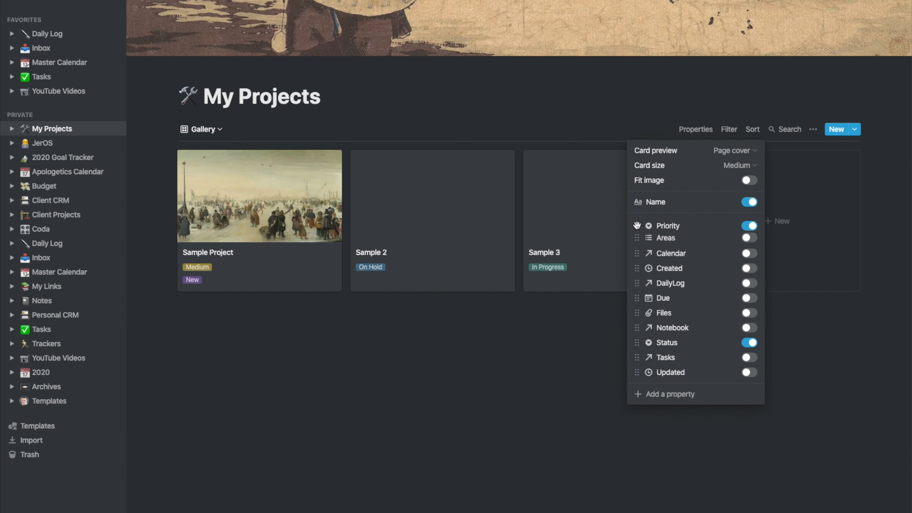
{"action": "left_click_drag", "start_coordinate": [637, 343], "coordinate": [635, 238]}
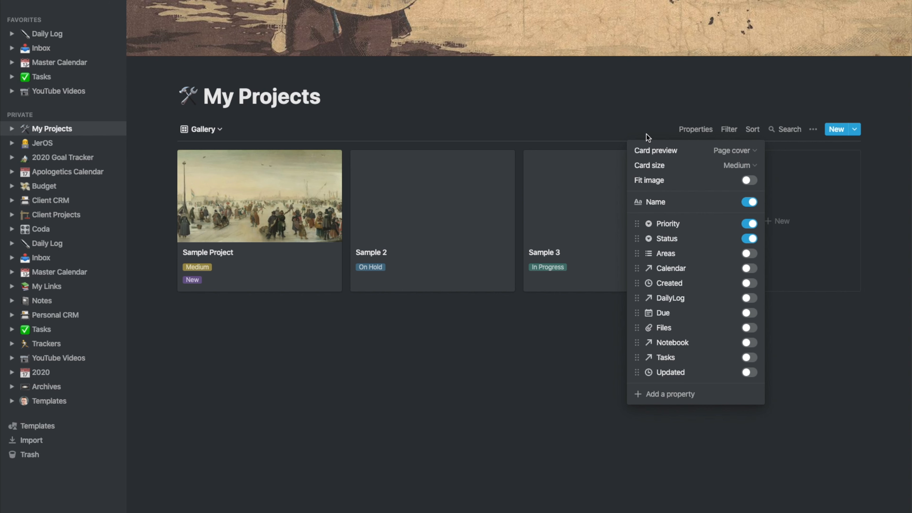
Set the gallery's card preview to None.
{"action": "left_click", "coordinate": [727, 149]}
{"action": "left_click", "coordinate": [671, 172]}
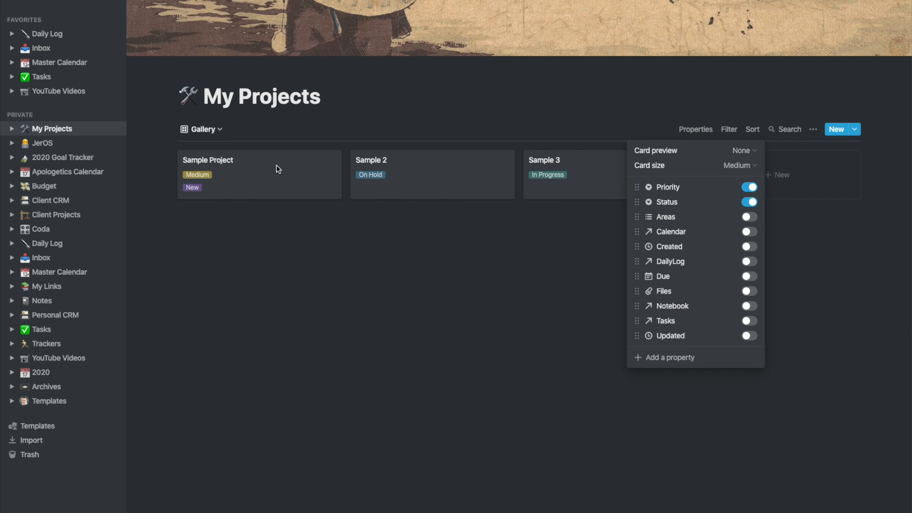
{"action": "left_click", "coordinate": [632, 123]}
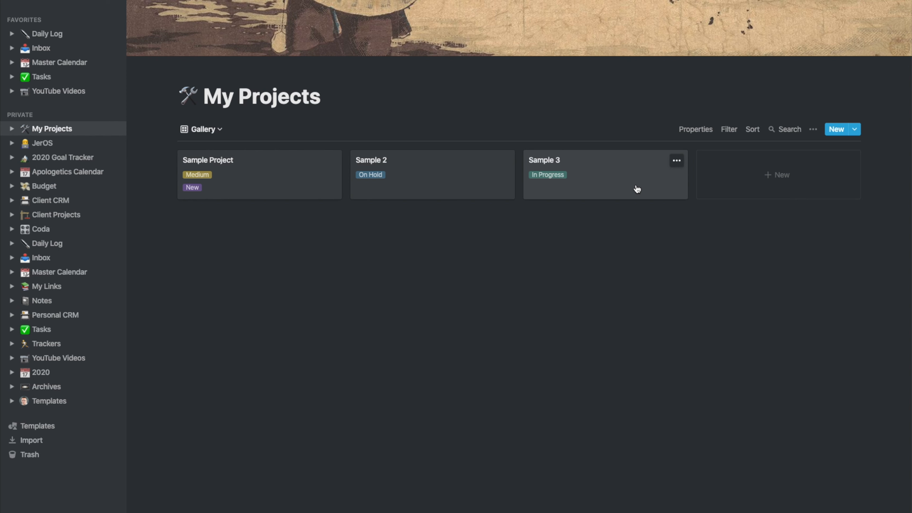
Sort the Gallery view by Due in ascending order.
{"action": "left_click", "coordinate": [752, 130]}
{"action": "left_click", "coordinate": [700, 153]}
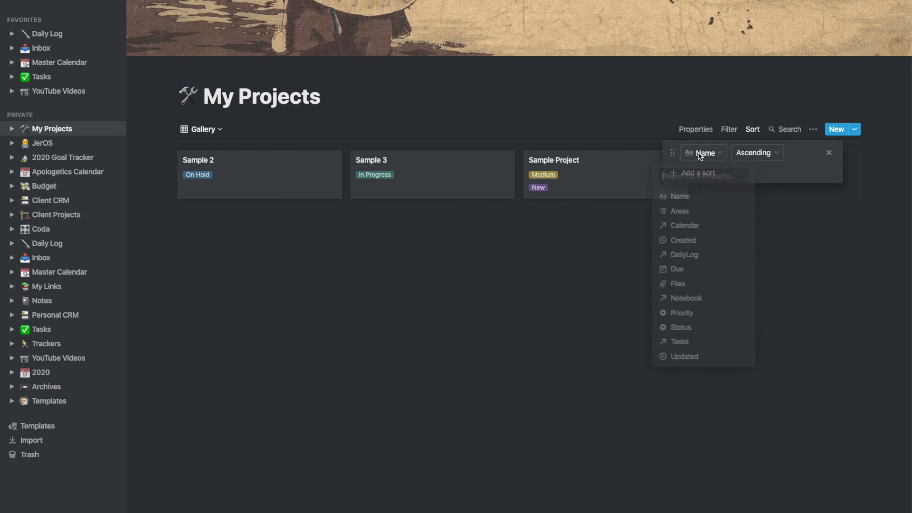
{"action": "left_click", "coordinate": [677, 272]}
{"action": "left_click", "coordinate": [755, 151]}
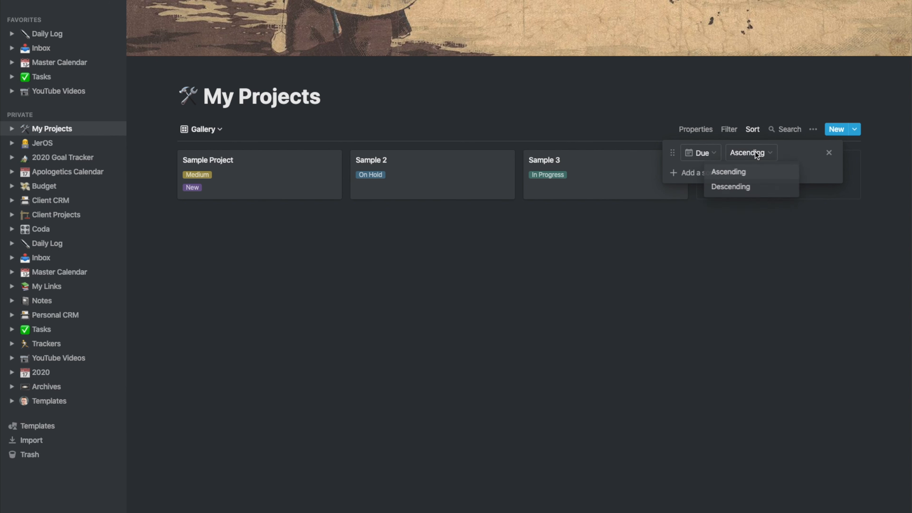
{"action": "left_click", "coordinate": [802, 150]}
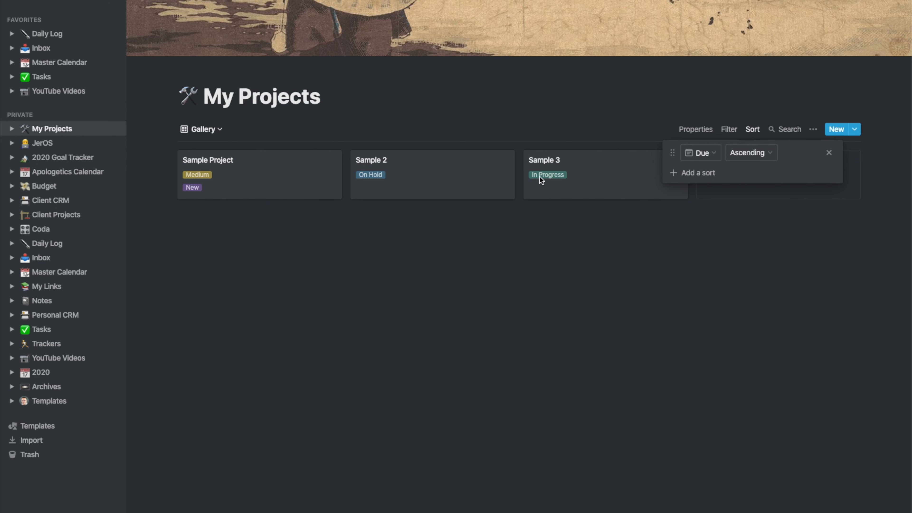
{"action": "left_click", "coordinate": [771, 157]}
{"action": "left_click", "coordinate": [794, 153]}
{"action": "left_click", "coordinate": [805, 110]}
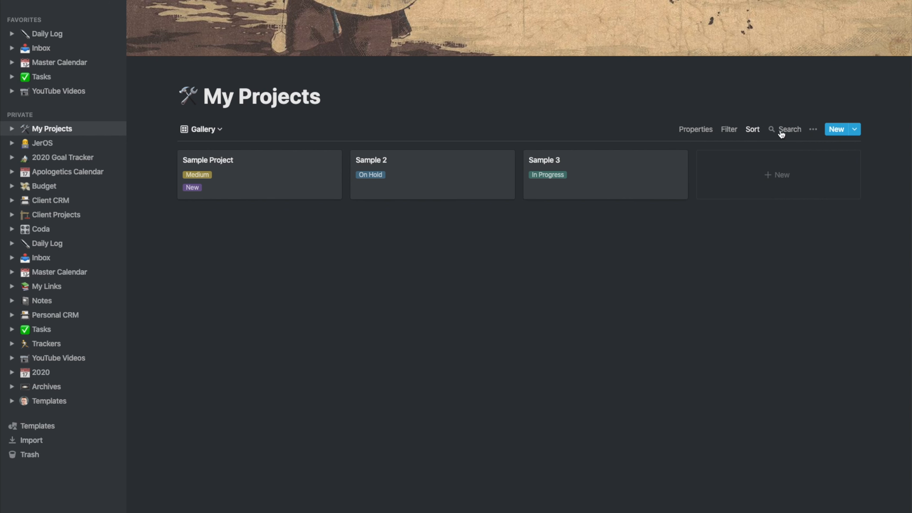
Filter the Gallery view to projects whose Status is not Archived.
{"action": "left_click", "coordinate": [734, 128]}
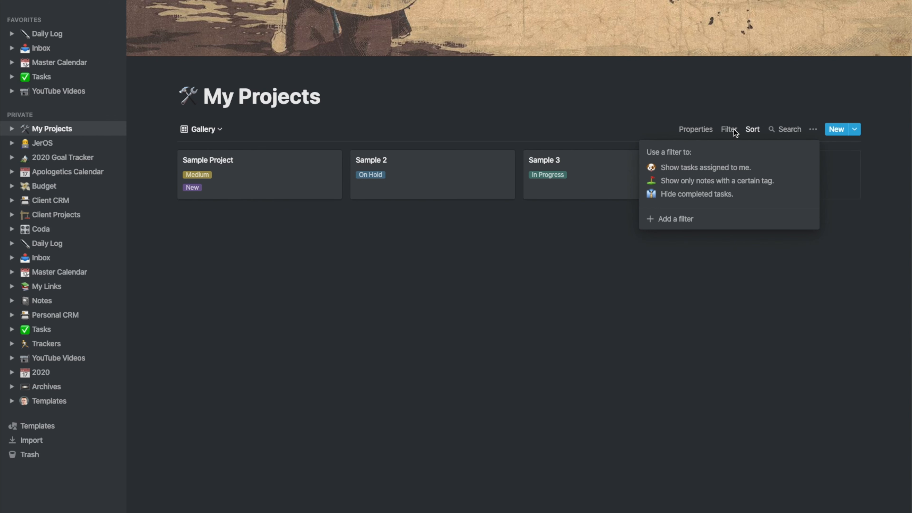
{"action": "left_click", "coordinate": [494, 110]}
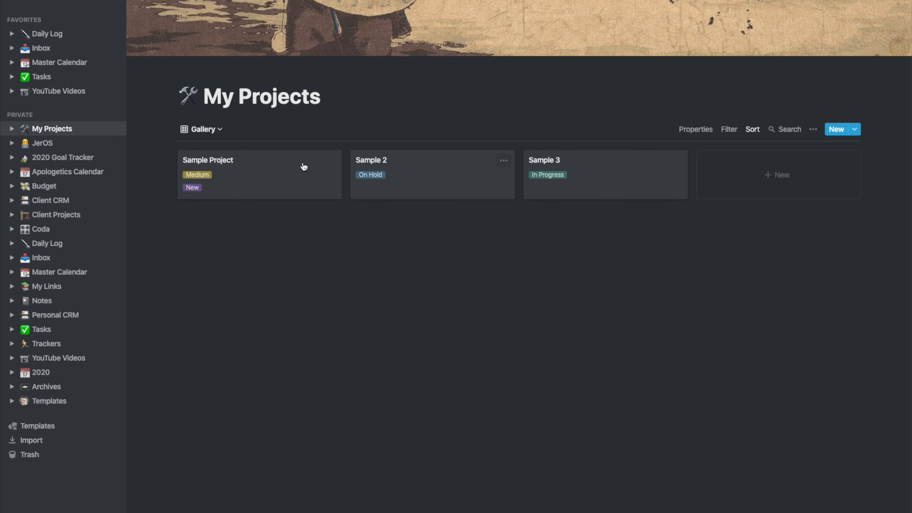
{"action": "left_click", "coordinate": [727, 129]}
{"action": "left_click", "coordinate": [665, 220]}
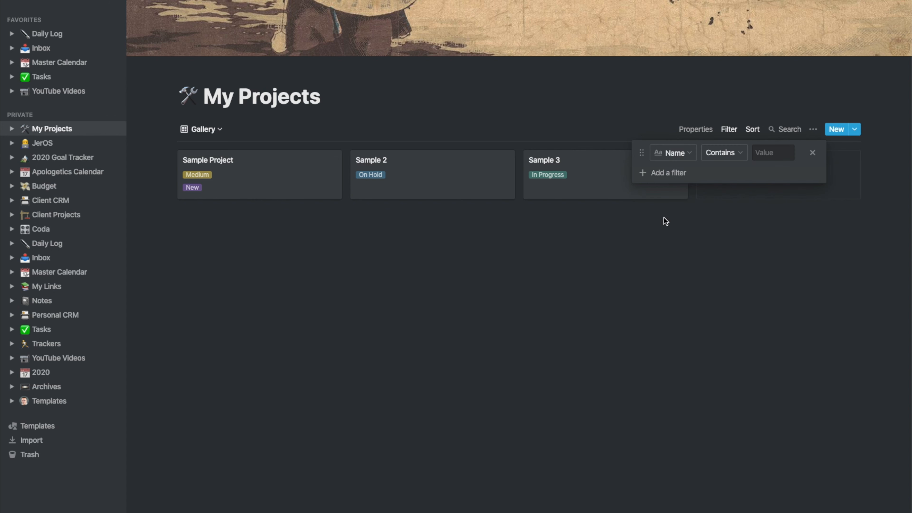
{"action": "left_click", "coordinate": [669, 155]}
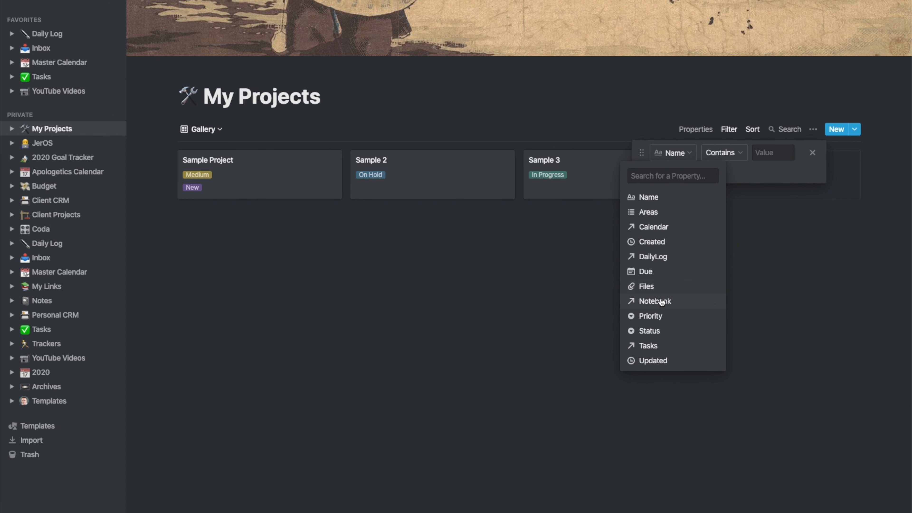
{"action": "left_click", "coordinate": [655, 330]}
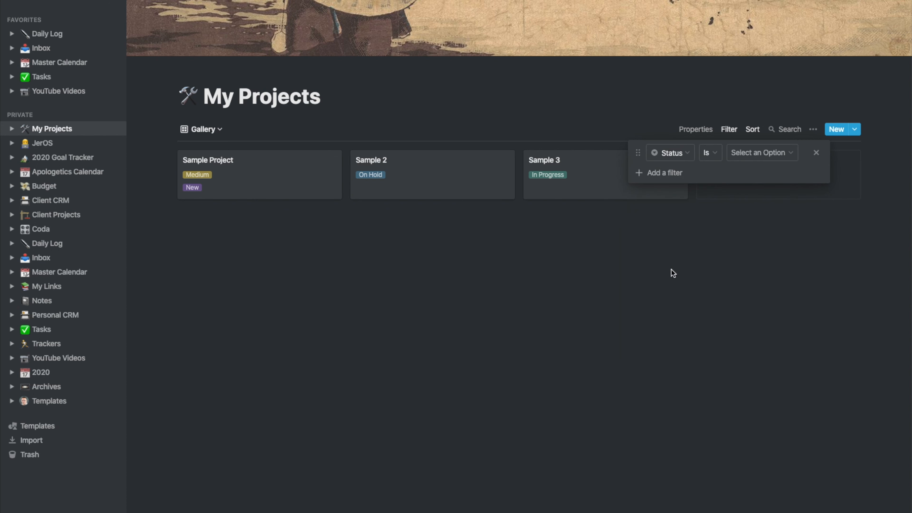
{"action": "left_click", "coordinate": [750, 153]}
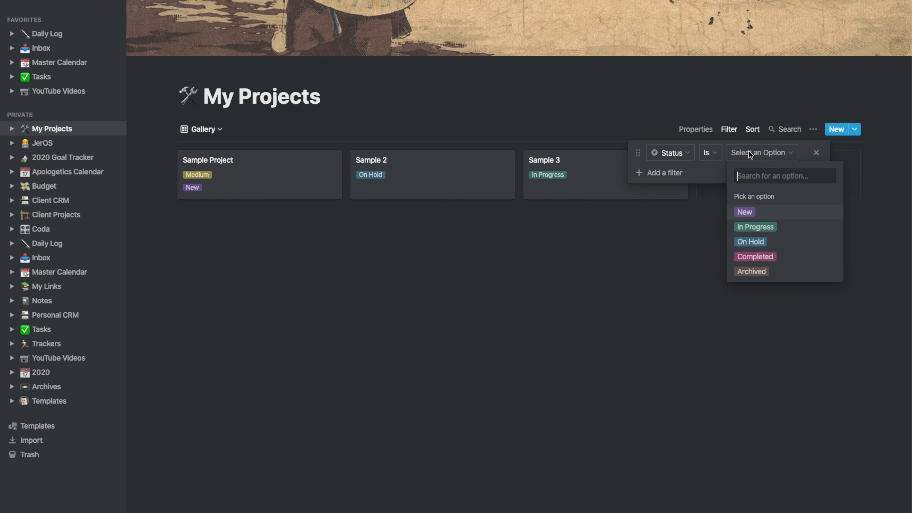
{"action": "left_click", "coordinate": [751, 275]}
{"action": "left_click", "coordinate": [717, 153]}
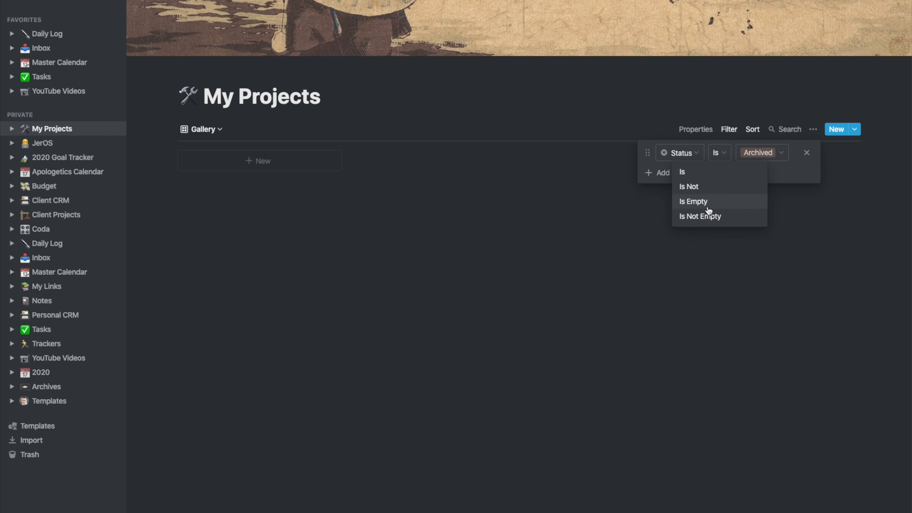
{"action": "left_click", "coordinate": [700, 189]}
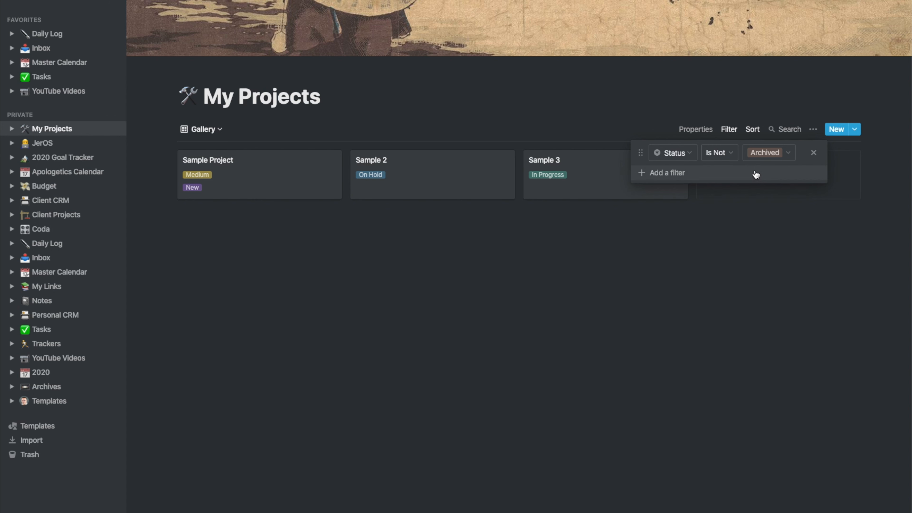
{"action": "left_click", "coordinate": [661, 100]}
Switch to the default table view and rename it All Projects.
{"action": "left_click", "coordinate": [214, 131]}
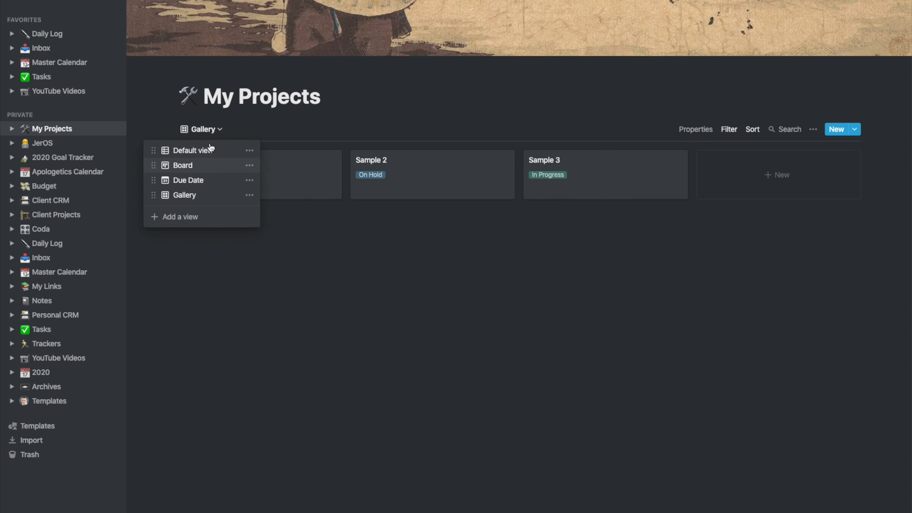
{"action": "left_click", "coordinate": [212, 150]}
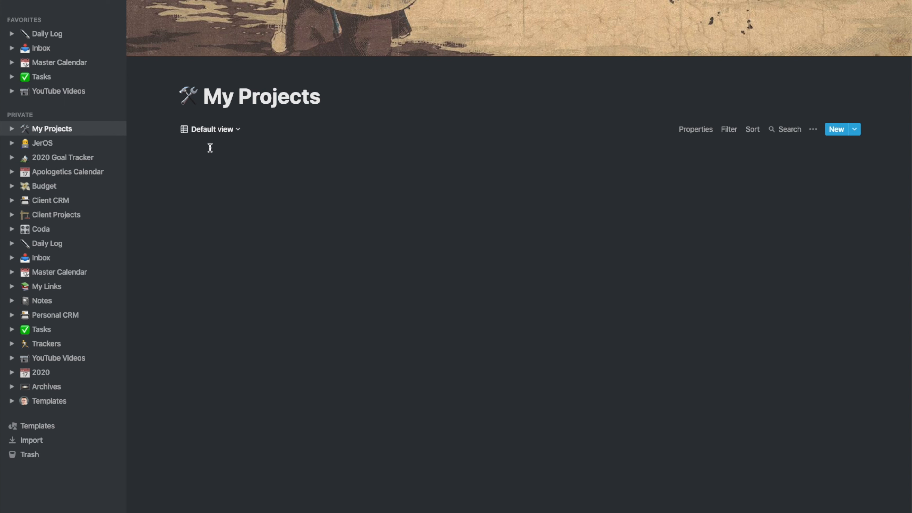
{"action": "left_click", "coordinate": [241, 132]}
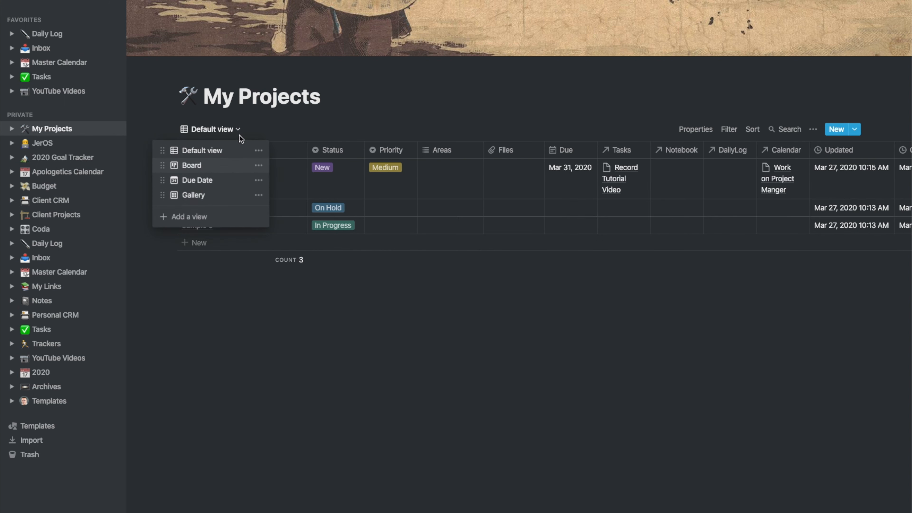
{"action": "left_click", "coordinate": [259, 151]}
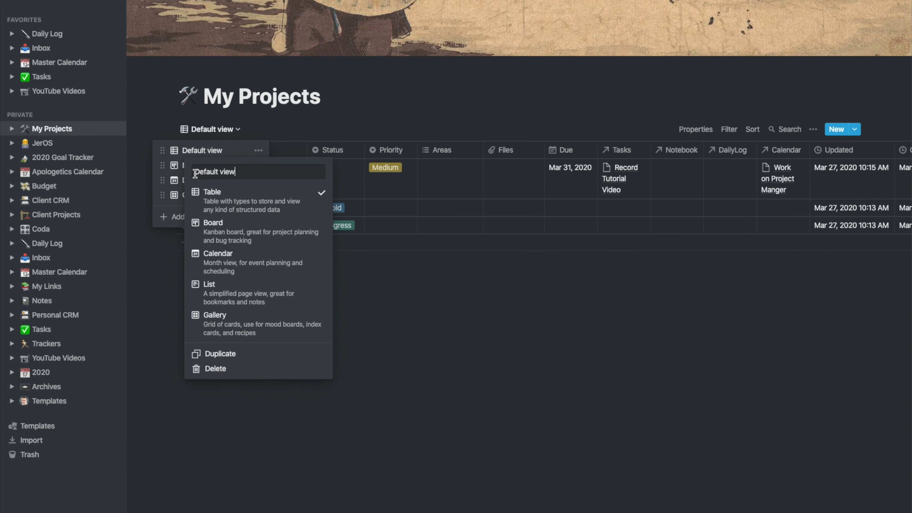
{"action": "left_click_drag", "start_coordinate": [235, 171], "coordinate": [181, 165]}
{"action": "type", "text": "All Projects"}
{"action": "key", "text": "Return"}
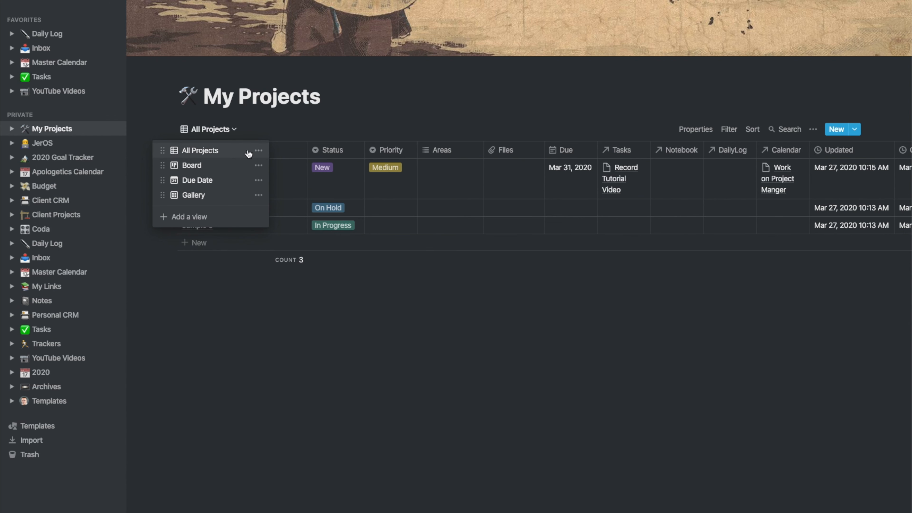
Add a new table view named Current Projects.
{"action": "left_click", "coordinate": [184, 219]}
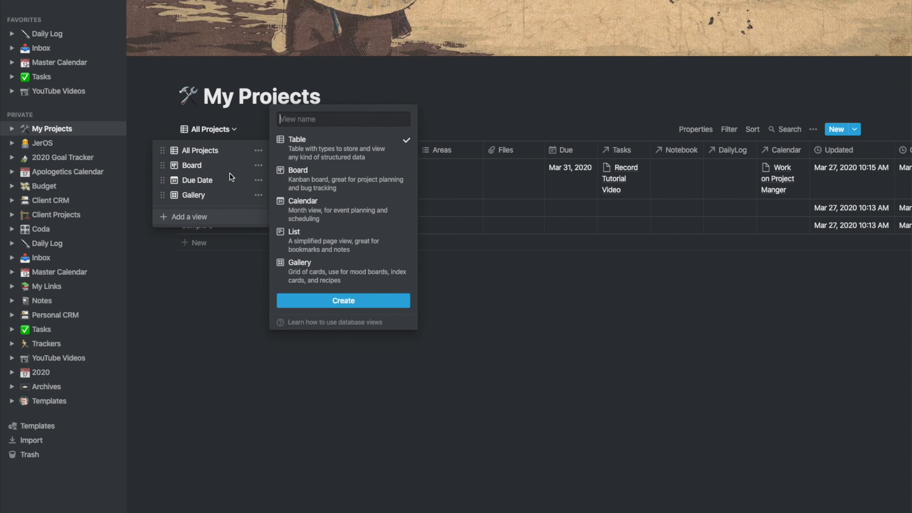
{"action": "type", "text": "Current Projects"}
{"action": "key", "text": "Return"}
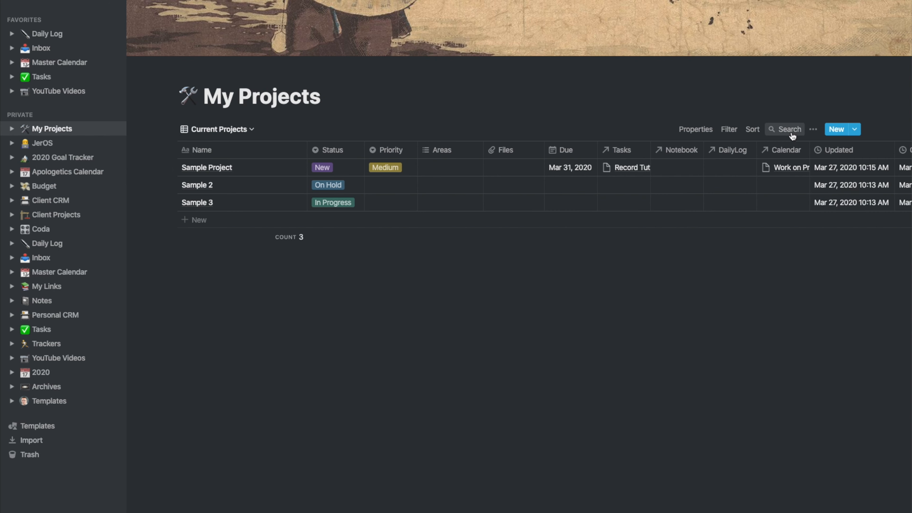
Sort the Current Projects view by Due ascending, with Priority ascending as the second sort.
{"action": "left_click", "coordinate": [754, 131]}
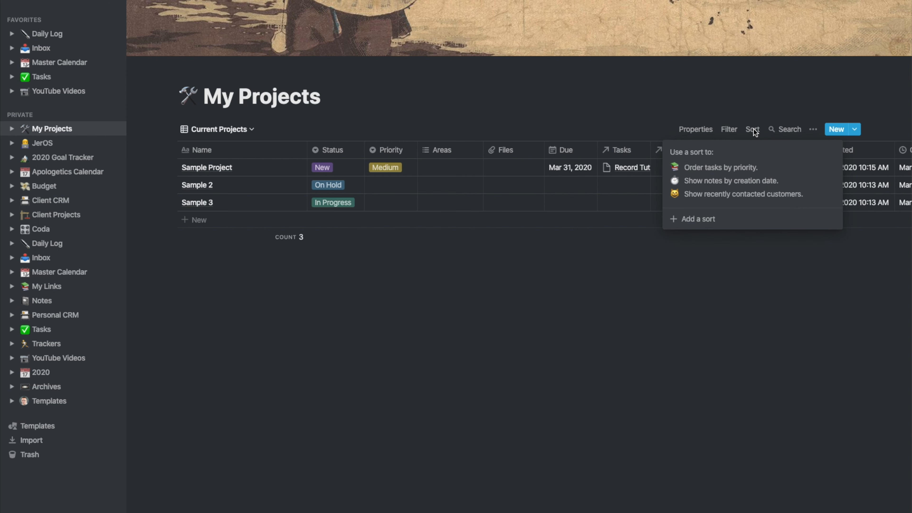
{"action": "left_click", "coordinate": [696, 223]}
{"action": "left_click", "coordinate": [703, 153]}
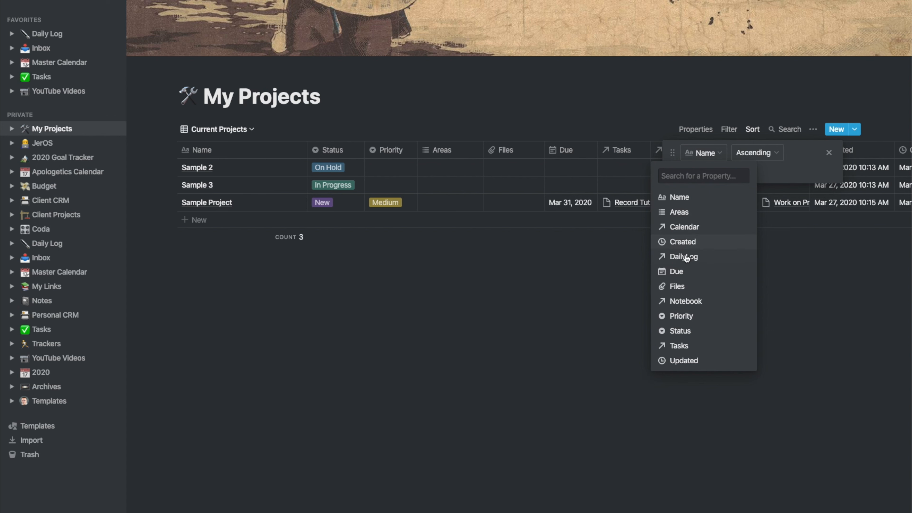
{"action": "left_click", "coordinate": [678, 273]}
{"action": "left_click", "coordinate": [707, 158]}
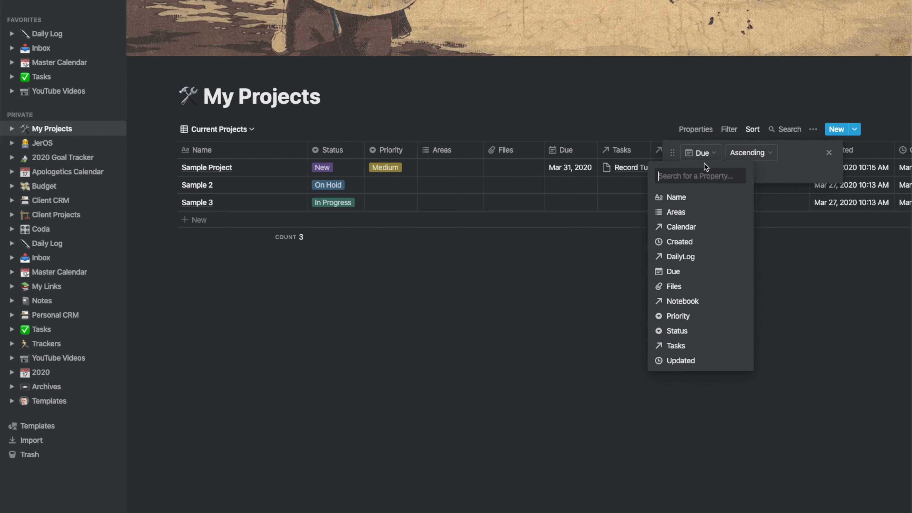
{"action": "left_click", "coordinate": [795, 167]}
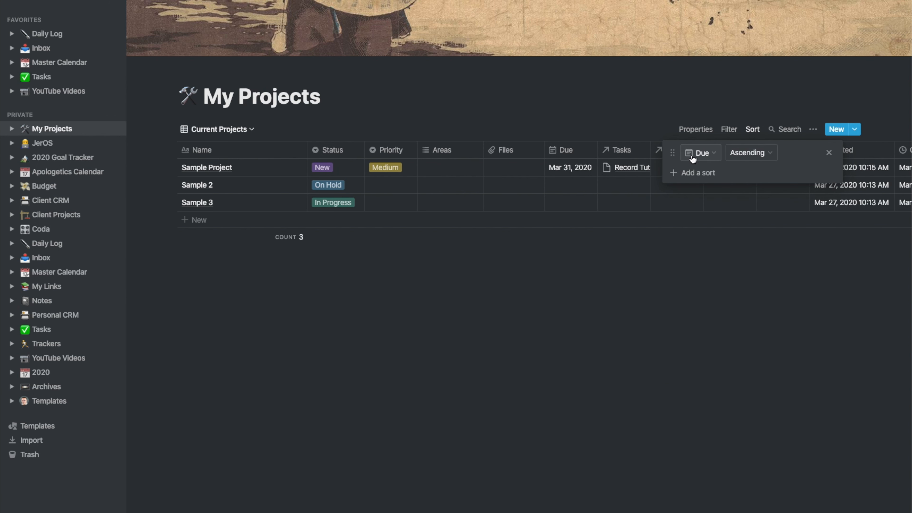
{"action": "left_click", "coordinate": [697, 173]}
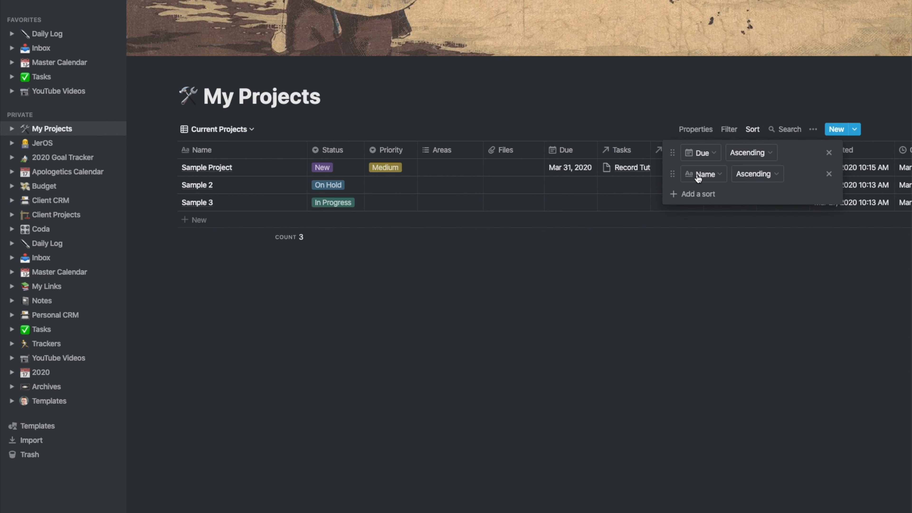
{"action": "left_click", "coordinate": [702, 174]}
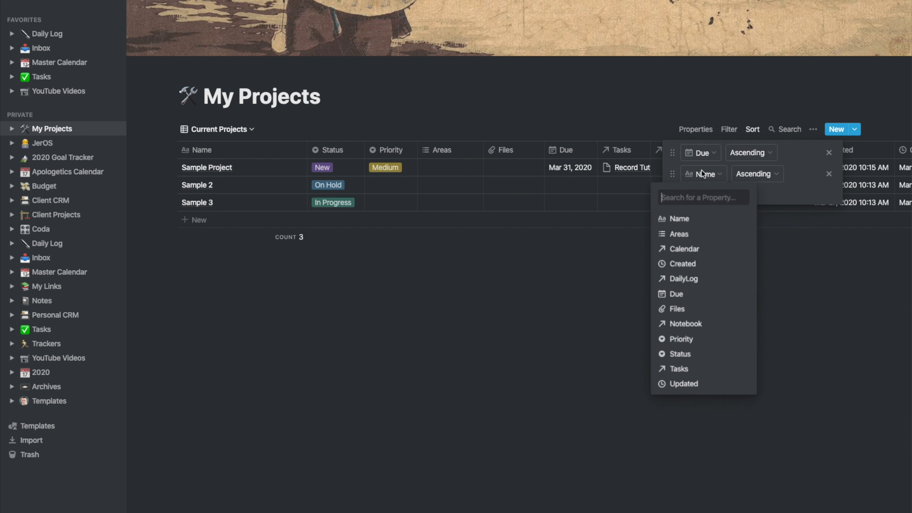
{"action": "left_click", "coordinate": [682, 338]}
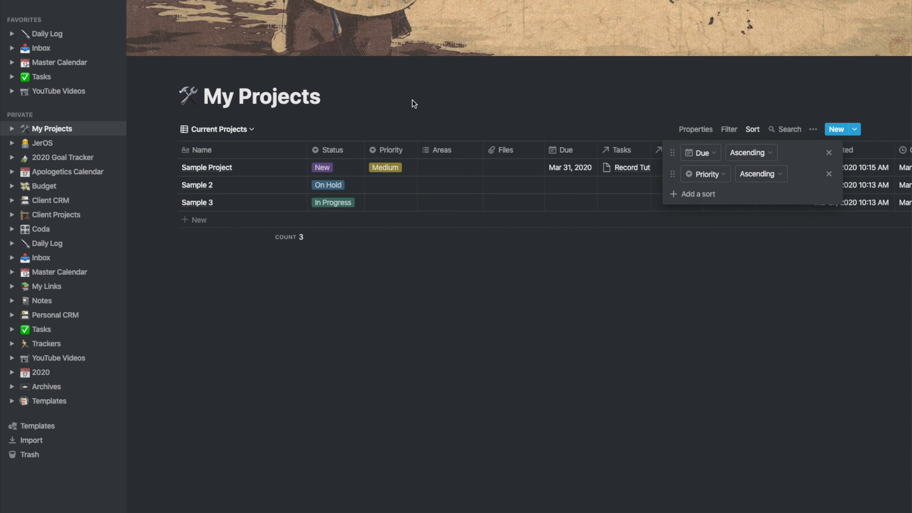
{"action": "left_click", "coordinate": [589, 101]}
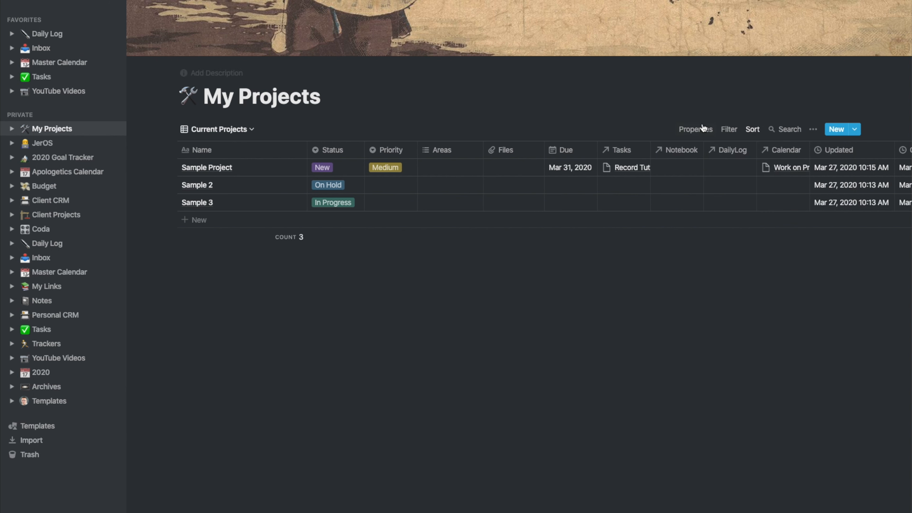
Filter the Current Projects view to projects whose Status is not Archived.
{"action": "left_click", "coordinate": [729, 129]}
{"action": "left_click", "coordinate": [675, 226]}
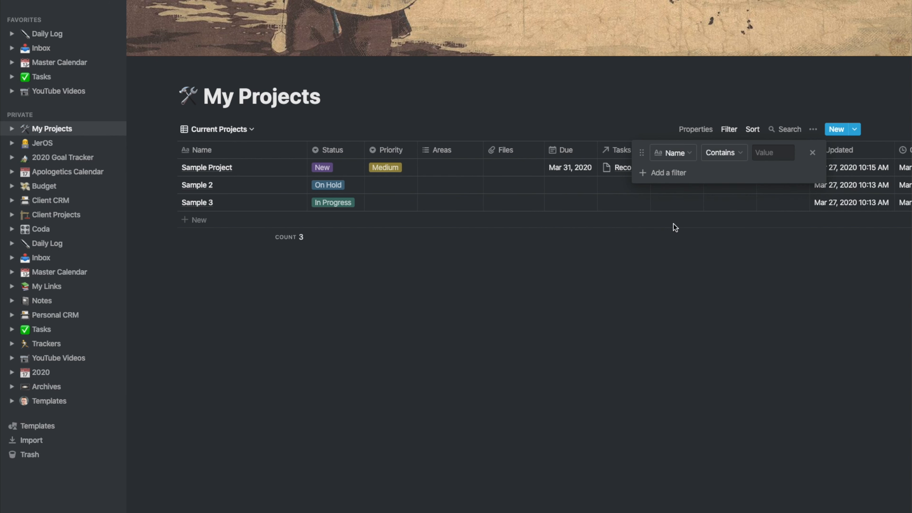
{"action": "left_click", "coordinate": [680, 156]}
{"action": "left_click", "coordinate": [658, 336]}
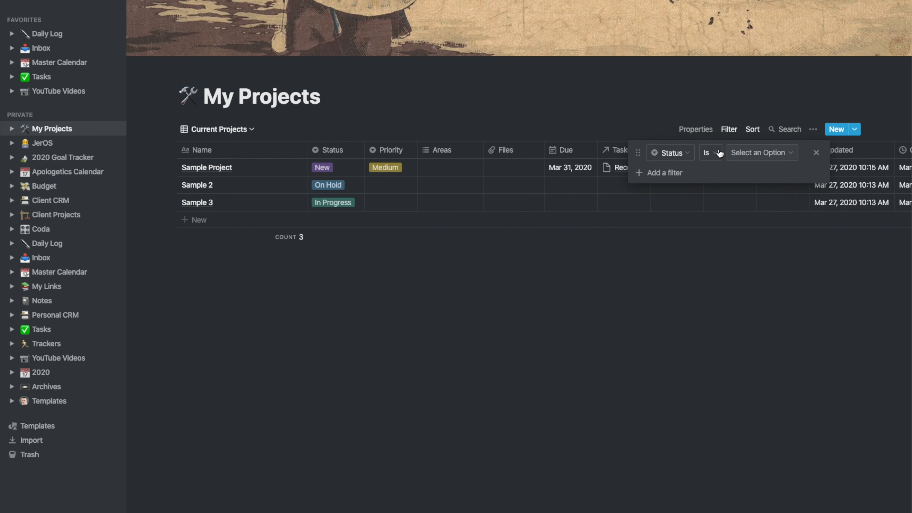
{"action": "left_click", "coordinate": [709, 153]}
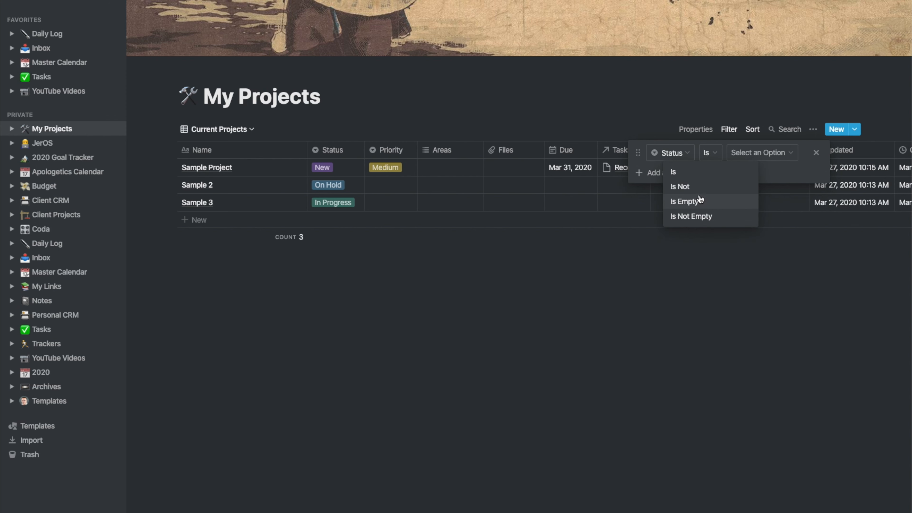
{"action": "left_click", "coordinate": [699, 188]}
{"action": "left_click", "coordinate": [750, 153]}
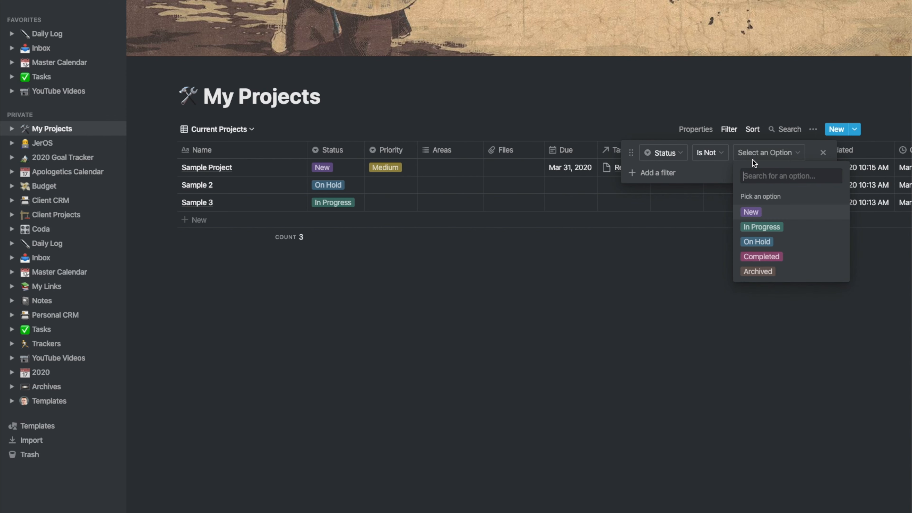
{"action": "left_click", "coordinate": [758, 271]}
{"action": "left_click", "coordinate": [606, 107]}
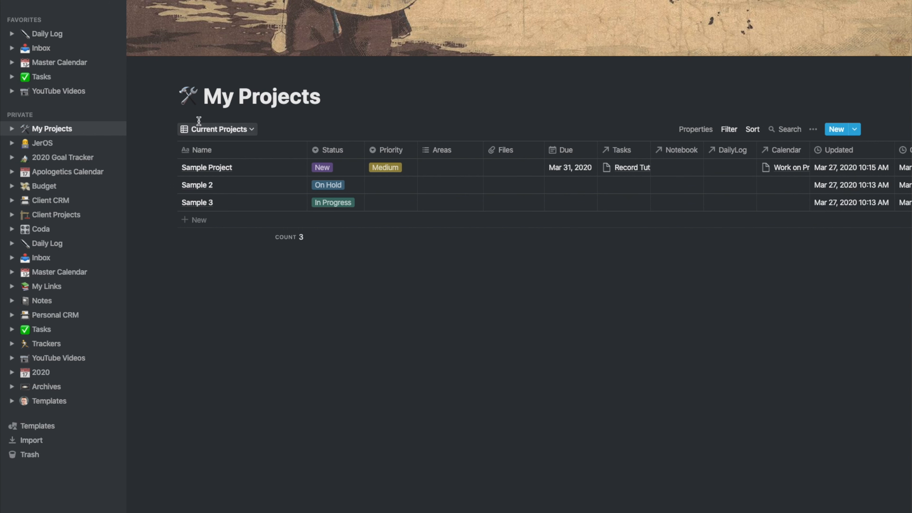
Set Sample 3's Status to Archived and compare the All Projects view with the Current Projects view.
{"action": "left_click", "coordinate": [332, 203]}
{"action": "left_click", "coordinate": [339, 297]}
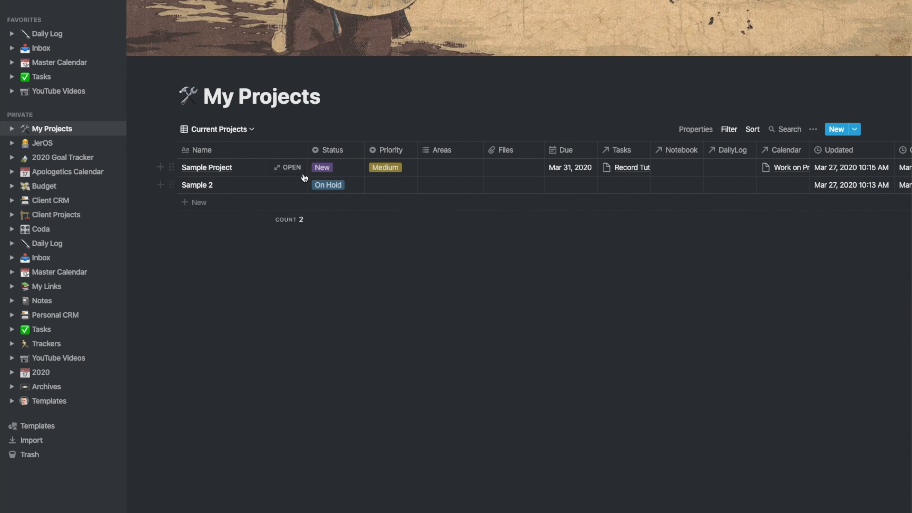
{"action": "left_click", "coordinate": [231, 128]}
{"action": "left_click", "coordinate": [209, 150]}
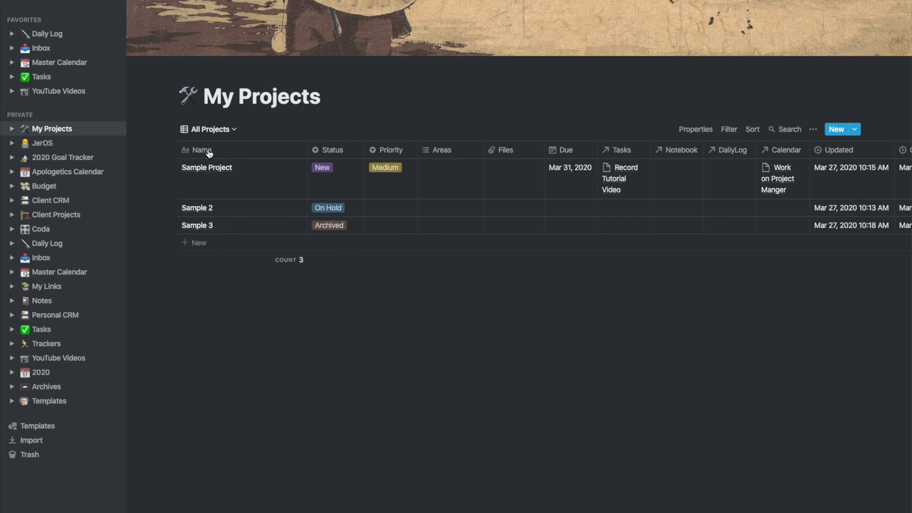
{"action": "left_click", "coordinate": [223, 130]}
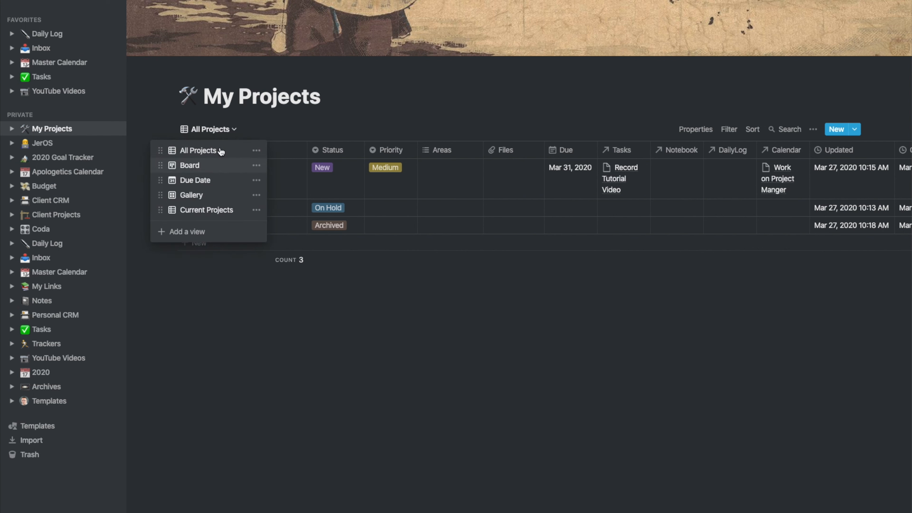
{"action": "left_click", "coordinate": [215, 211]}
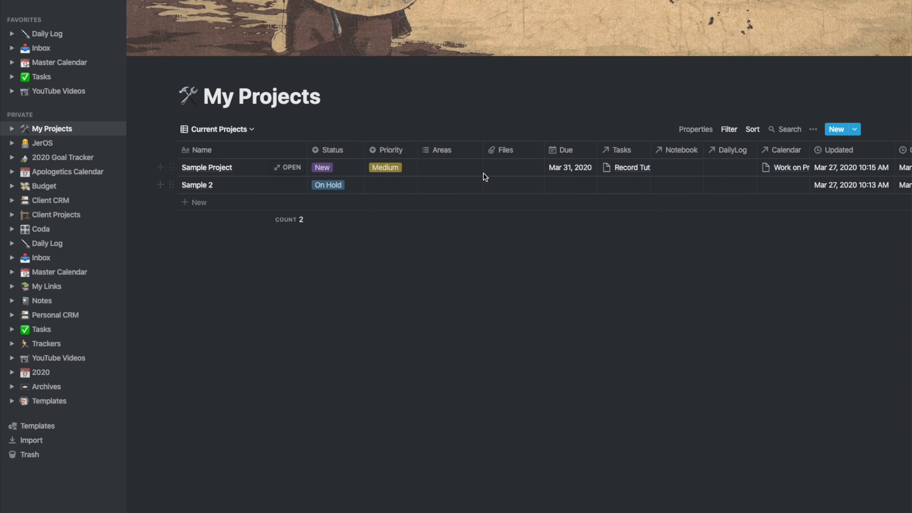
Reorder the database views so that Current Projects is first and Board is second.
{"action": "left_click", "coordinate": [215, 130]}
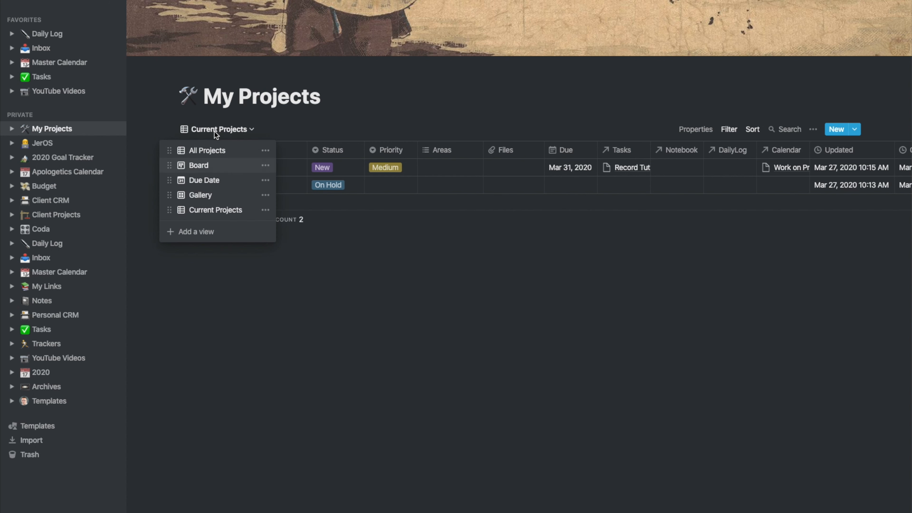
{"action": "left_click_drag", "start_coordinate": [169, 210], "coordinate": [166, 147]}
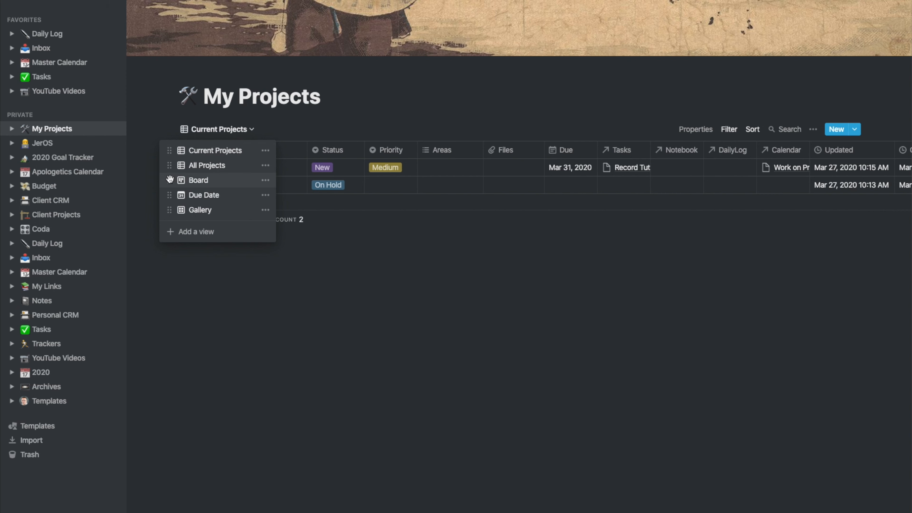
{"action": "left_click_drag", "start_coordinate": [170, 179], "coordinate": [171, 166]}
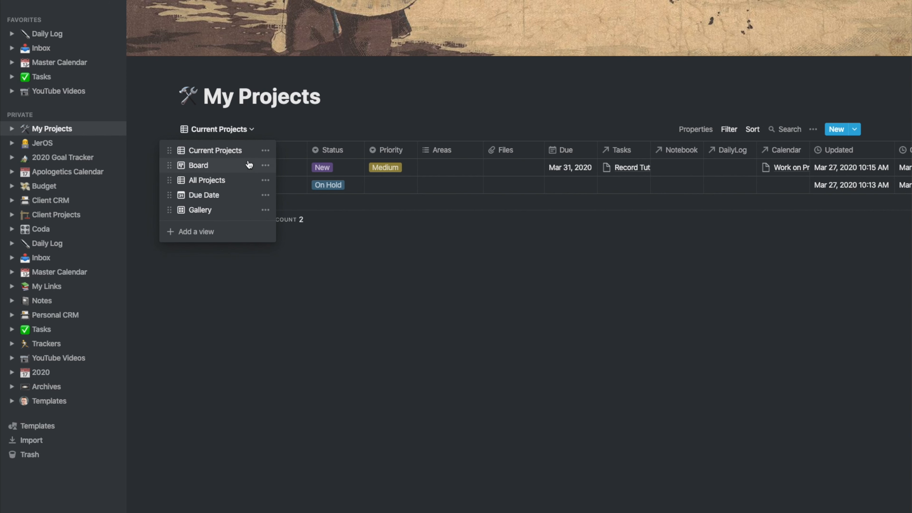
Look over the projects in the Board view, then return to the Current Projects view.
{"action": "left_click", "coordinate": [229, 166]}
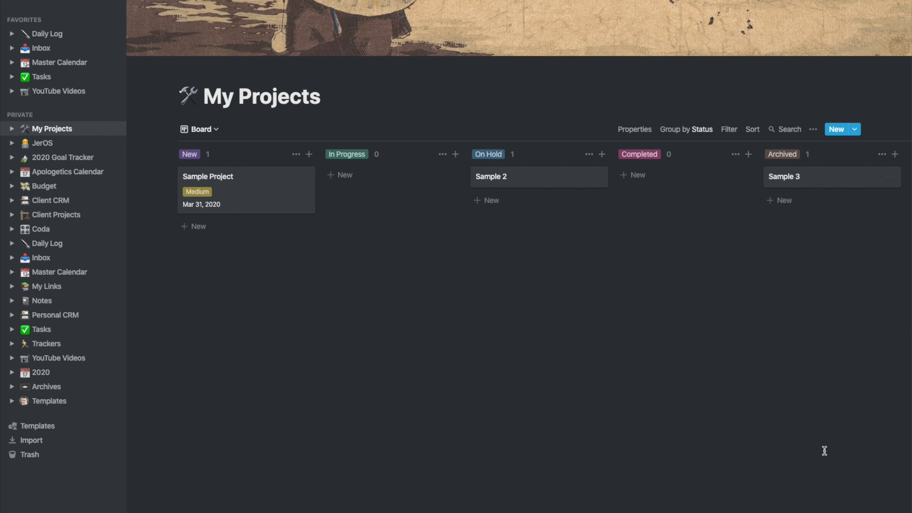
{"action": "left_click", "coordinate": [205, 130]}
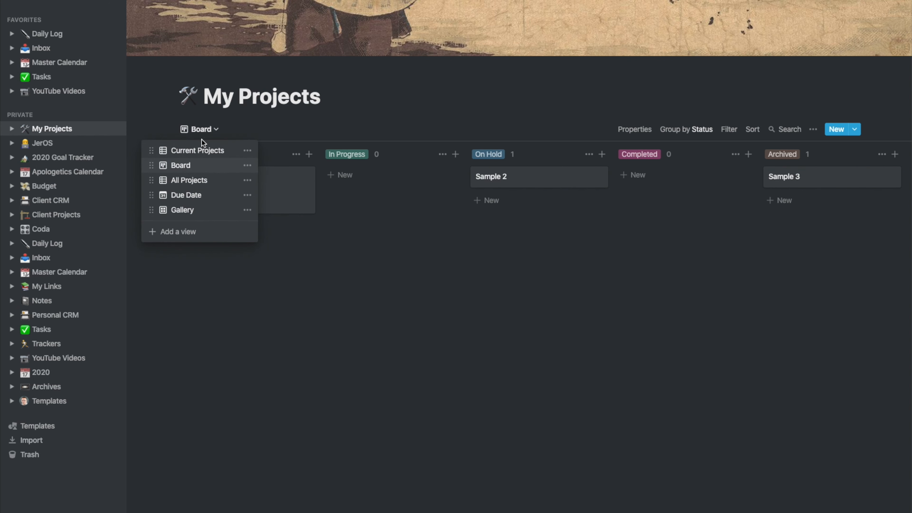
{"action": "left_click", "coordinate": [197, 150]}
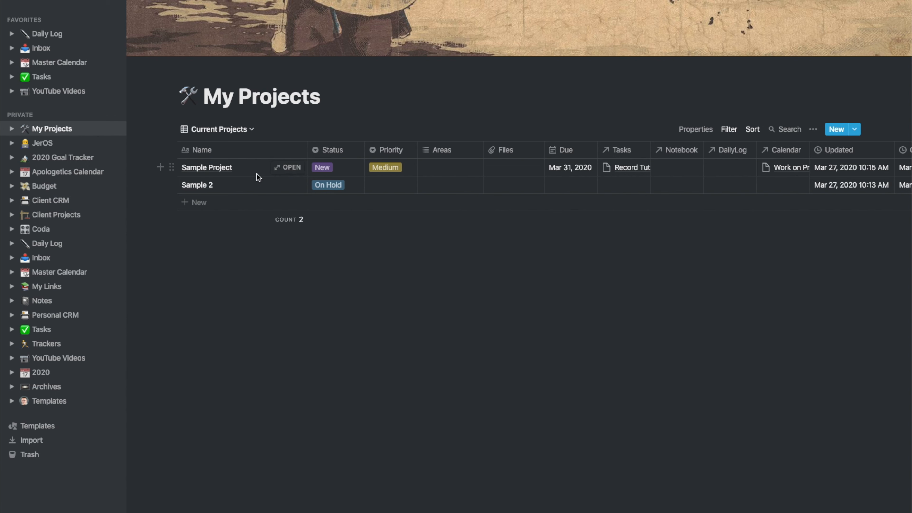
Delete Sample Project, Sample 2 and Sample 3 from the All Projects view.
{"action": "left_click", "coordinate": [222, 130]}
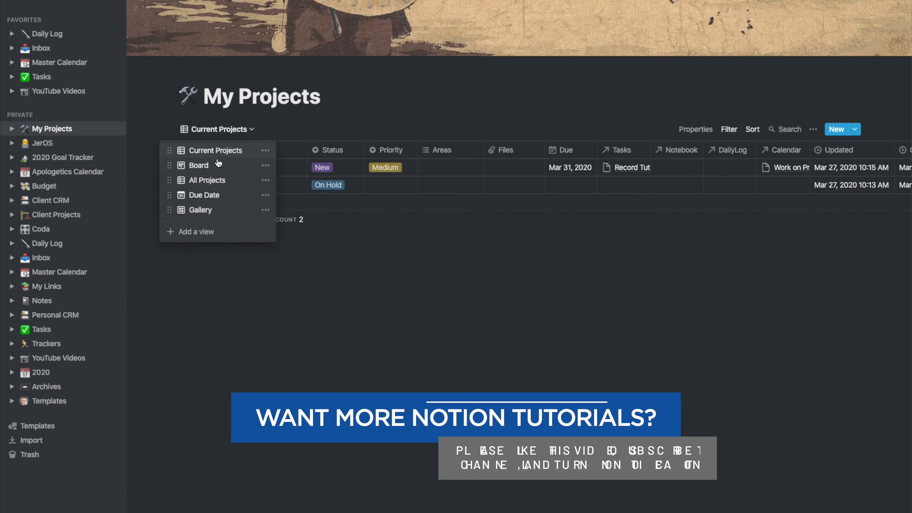
{"action": "left_click", "coordinate": [217, 179]}
{"action": "right_click", "coordinate": [250, 173]}
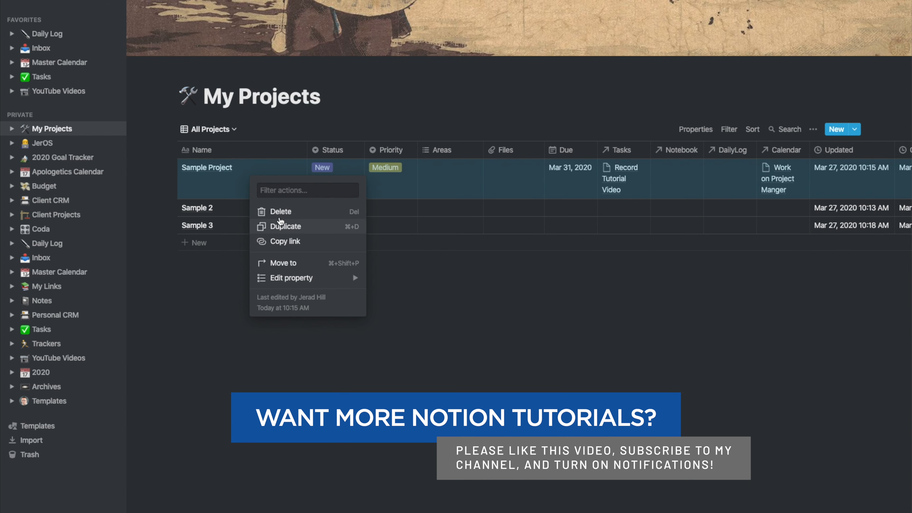
{"action": "left_click", "coordinate": [277, 213]}
{"action": "right_click", "coordinate": [268, 172]}
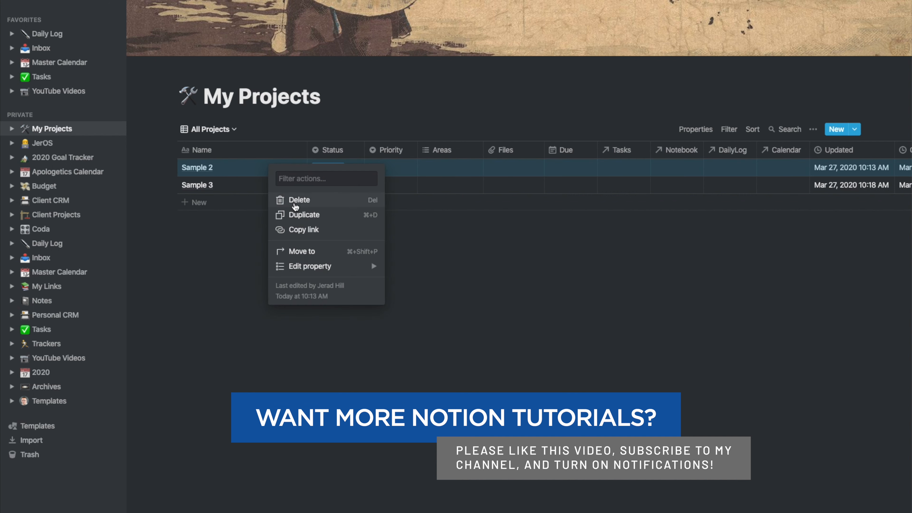
{"action": "left_click", "coordinate": [294, 205]}
{"action": "right_click", "coordinate": [242, 172]}
{"action": "left_click", "coordinate": [273, 205]}
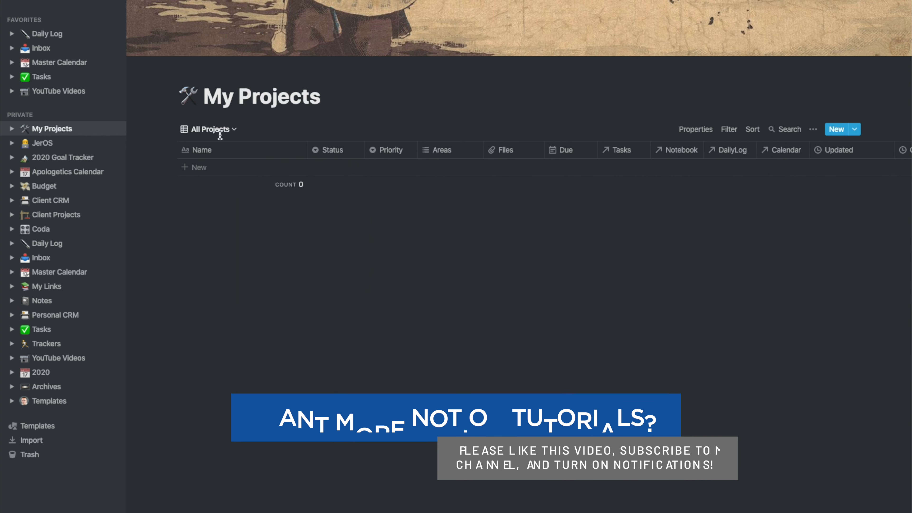
Add a project named "WordPress for Beginners Course" in the Current Projects view.
{"action": "left_click", "coordinate": [213, 129]}
{"action": "left_click", "coordinate": [210, 151]}
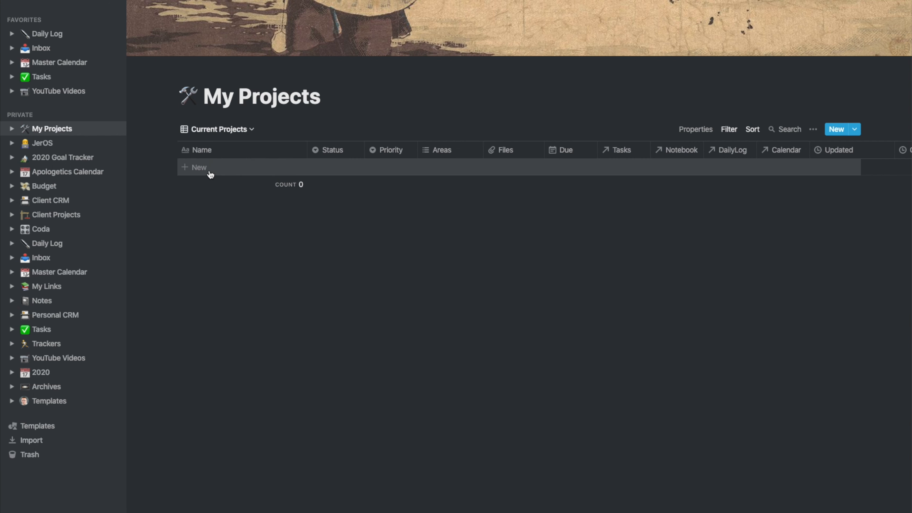
{"action": "left_click", "coordinate": [209, 169]}
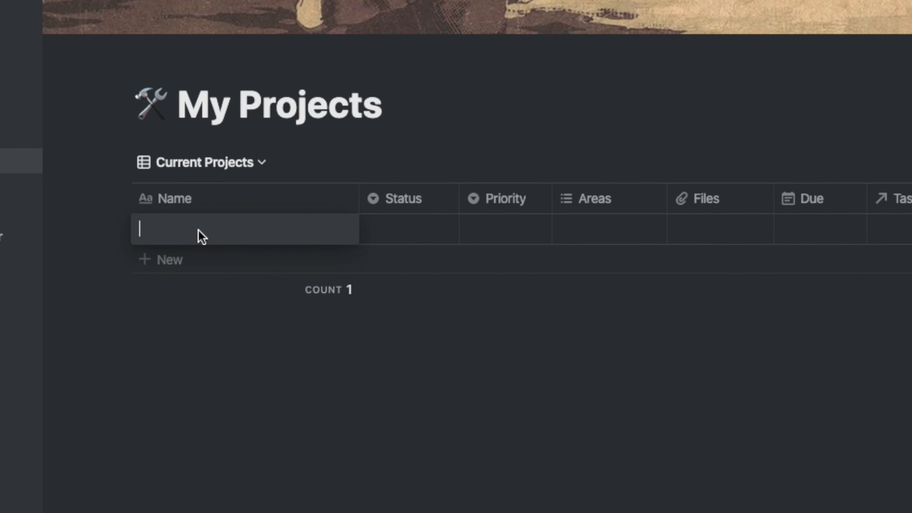
{"action": "type", "text": "WordPre"}
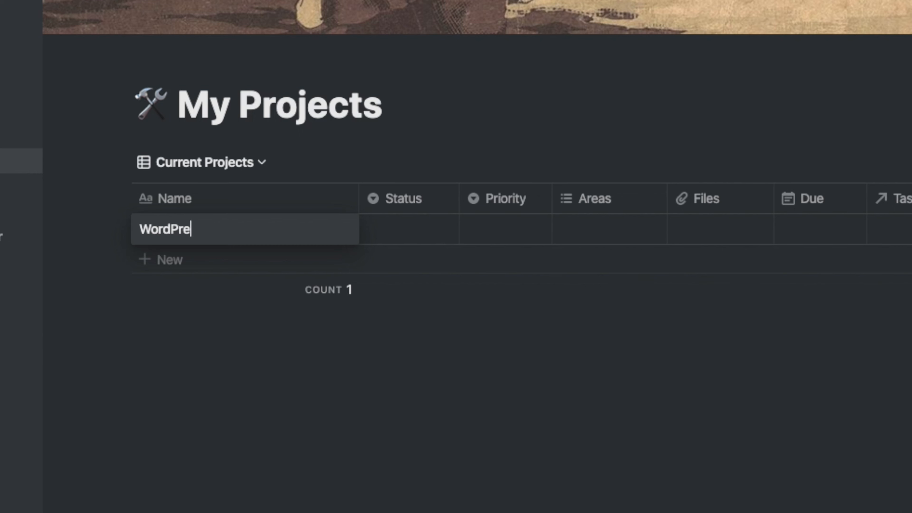
{"action": "type", "text": "ss for Beginners Course"}
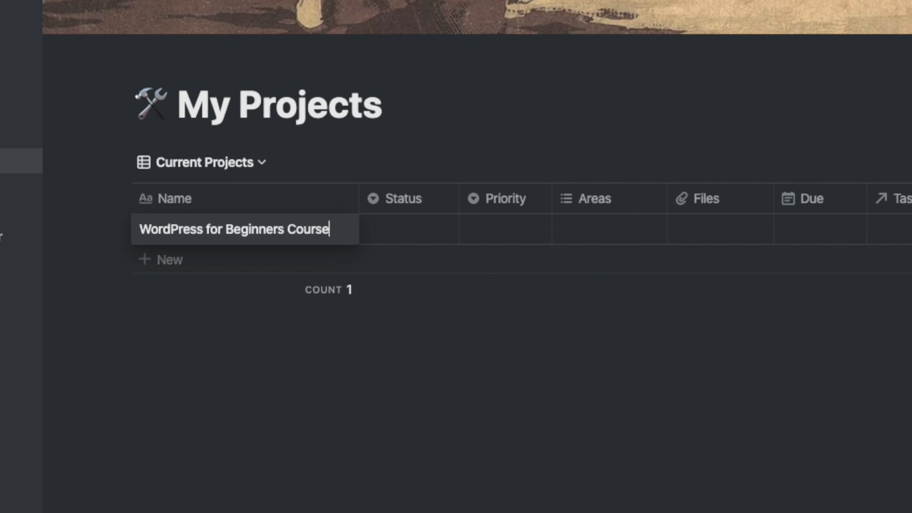
{"action": "key", "text": "Return"}
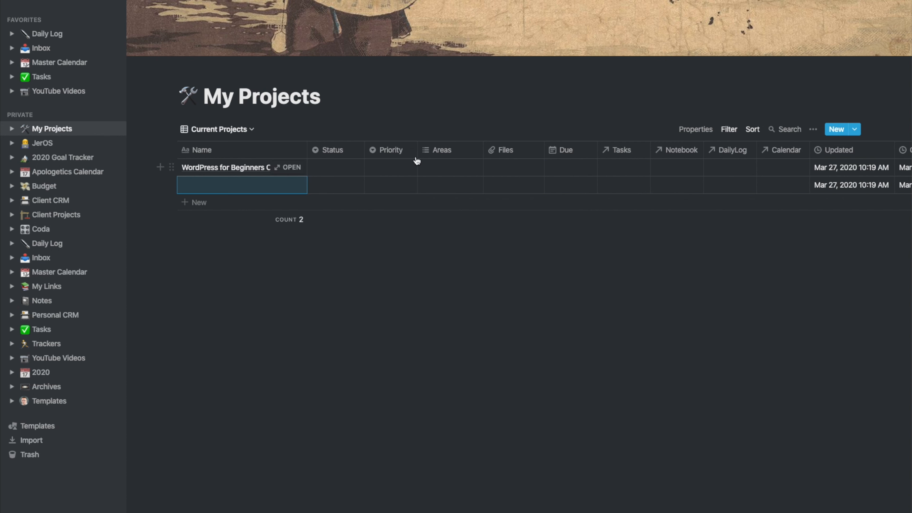
Create a Courses option in Areas and assign it to the WordPress for Beginners Course project.
{"action": "left_click", "coordinate": [445, 164]}
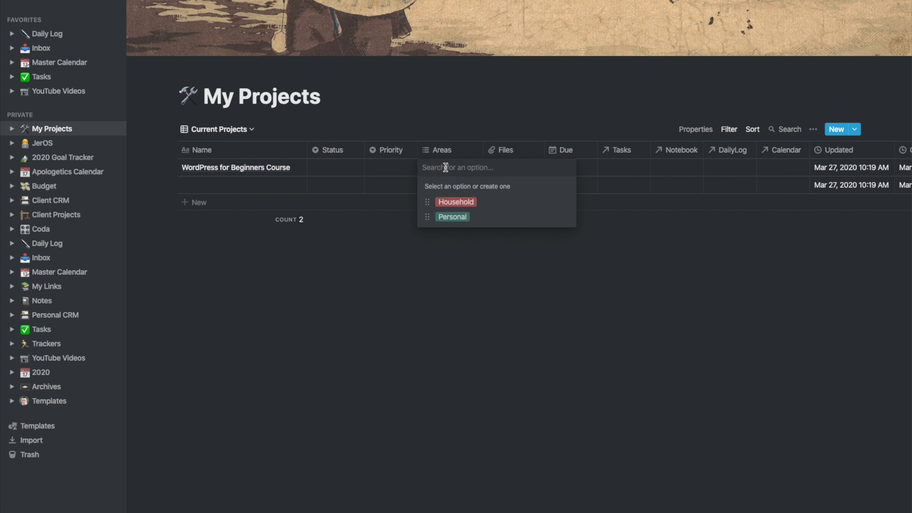
{"action": "type", "text": "Courses"}
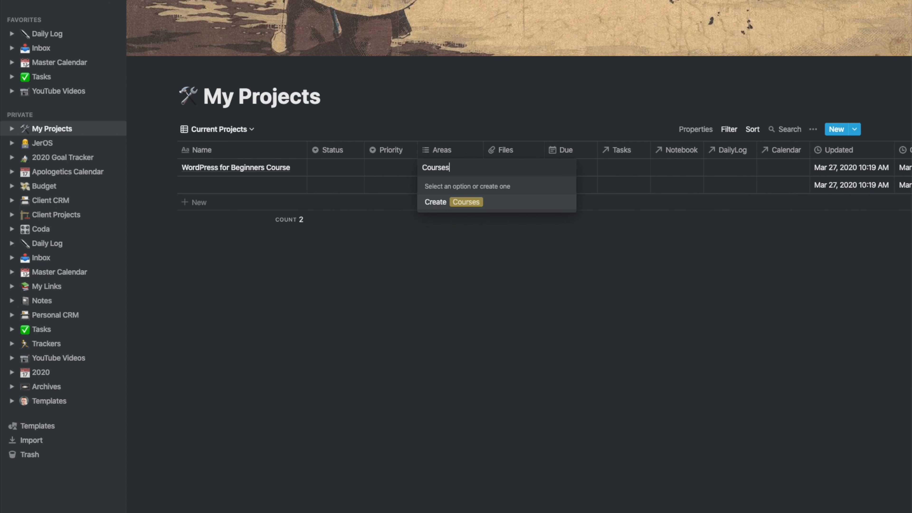
{"action": "key", "text": "Return"}
{"action": "key", "text": "Escape"}
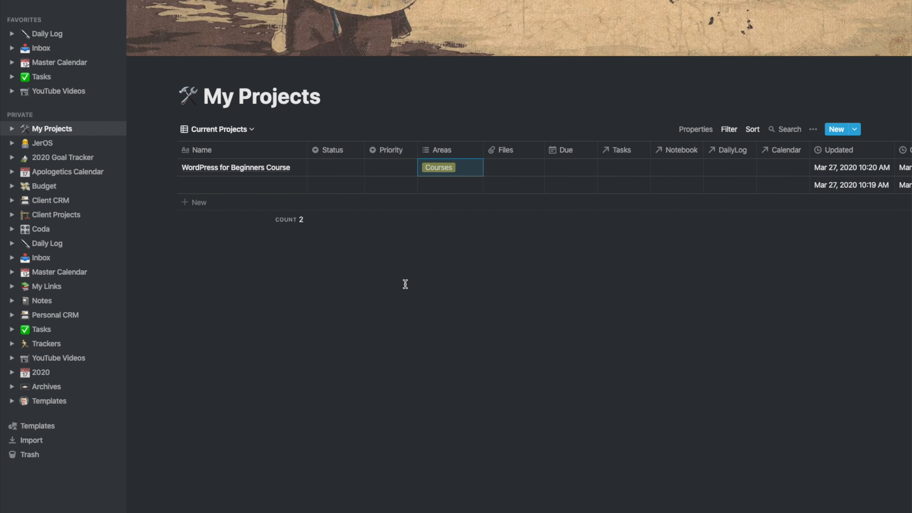